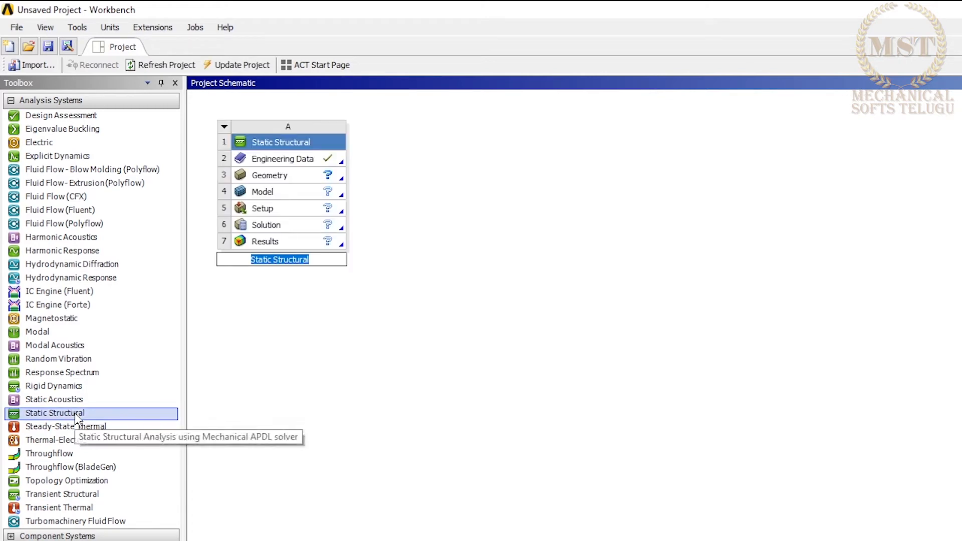
Start a new DesignModeler geometry for the Static Structural system.
{"action": "left_click", "coordinate": [311, 175]}
{"action": "right_click", "coordinate": [311, 173]}
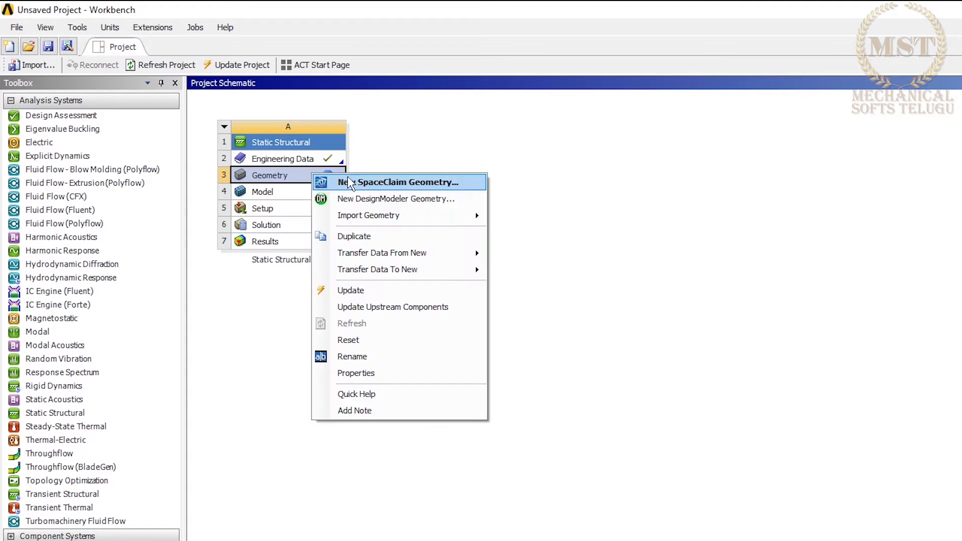
{"action": "left_click", "coordinate": [405, 197]}
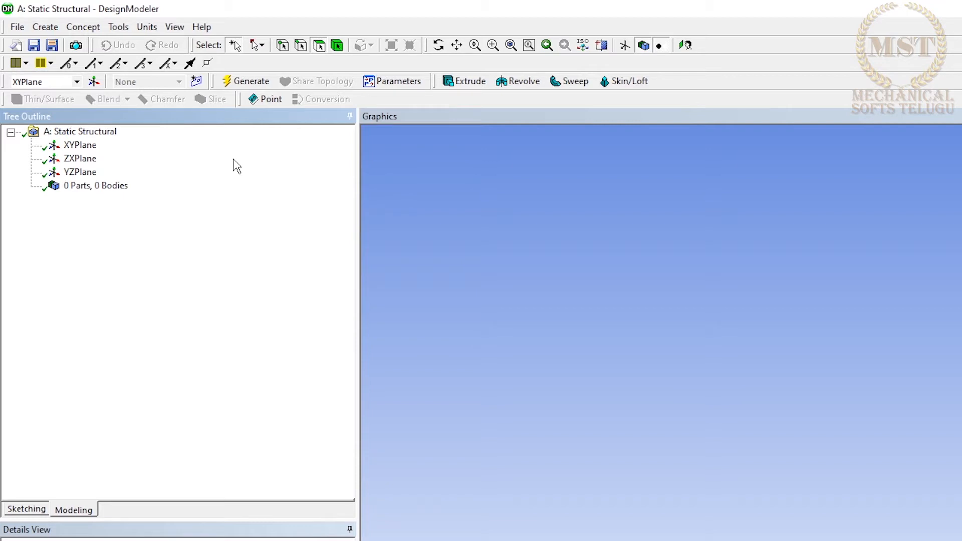
Add a rectangular cross section and set the length unit to millimetres.
{"action": "left_click", "coordinate": [91, 27]}
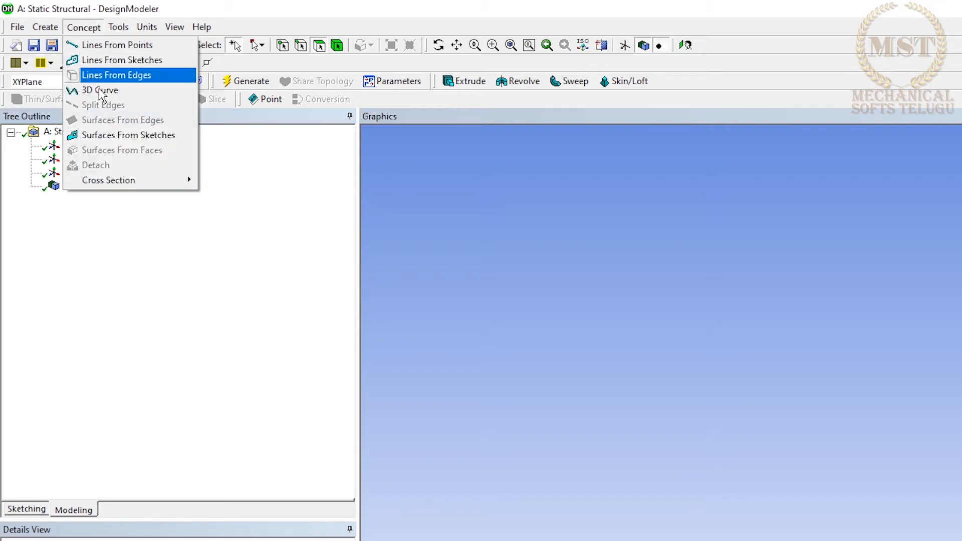
{"action": "mouse_move", "coordinate": [161, 177]}
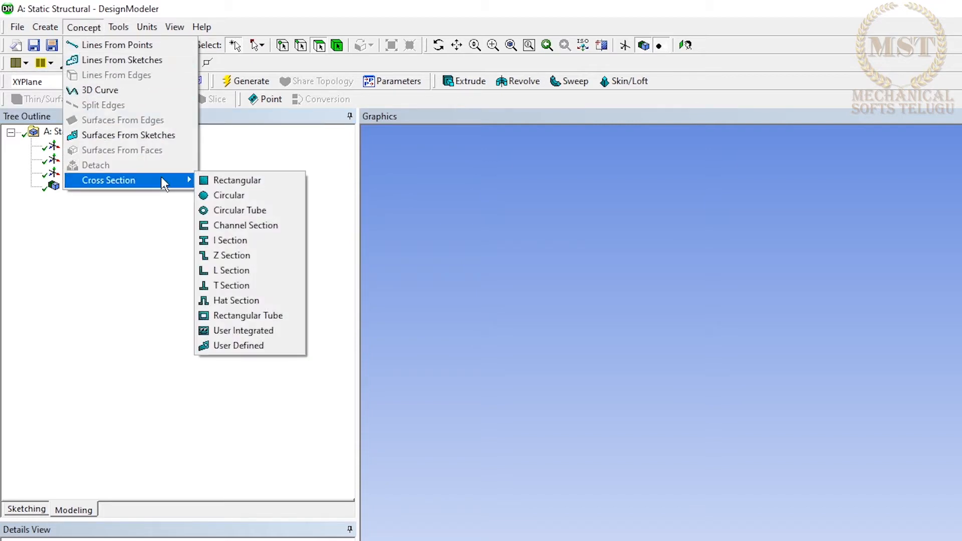
{"action": "left_click", "coordinate": [221, 183]}
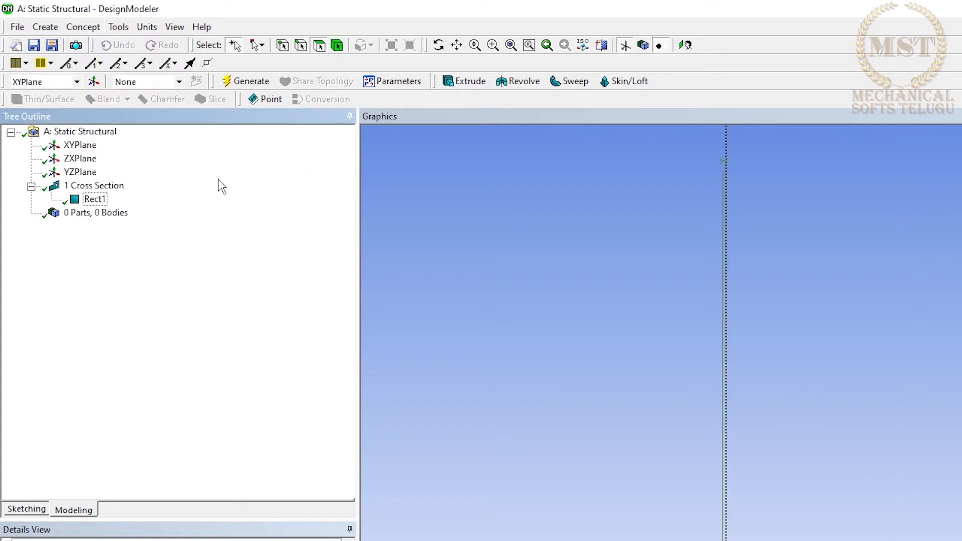
{"action": "left_click", "coordinate": [147, 27]}
{"action": "left_click", "coordinate": [170, 72]}
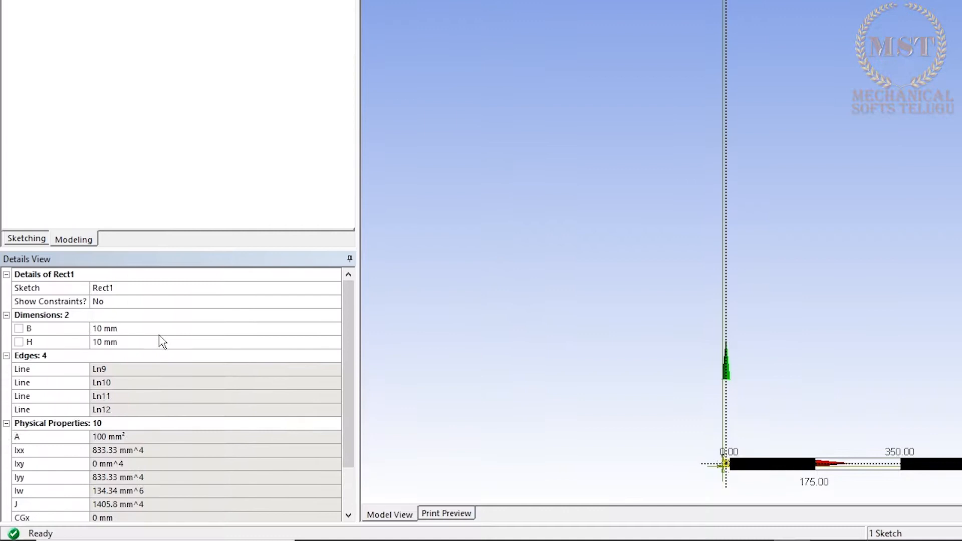
Set the rectangular cross section's dimensions B and H to 30 mm each.
{"action": "left_click", "coordinate": [160, 331]}
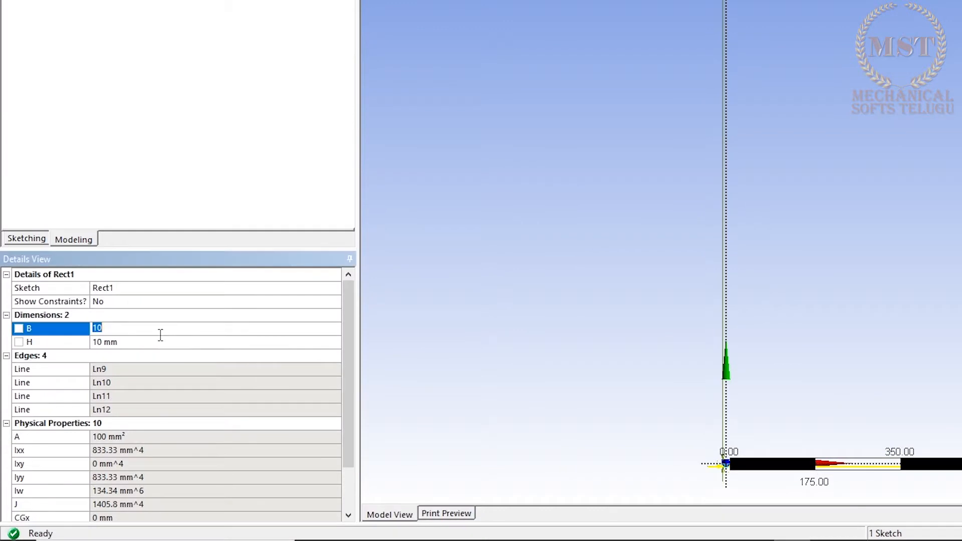
{"action": "type", "text": "30"}
{"action": "left_click", "coordinate": [141, 343]}
{"action": "type", "text": "30"}
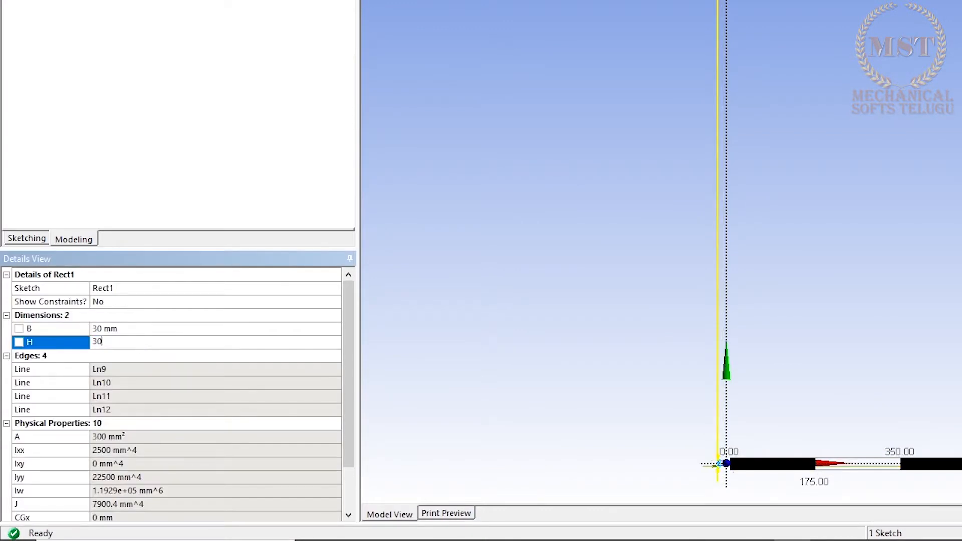
{"action": "key", "text": "Return"}
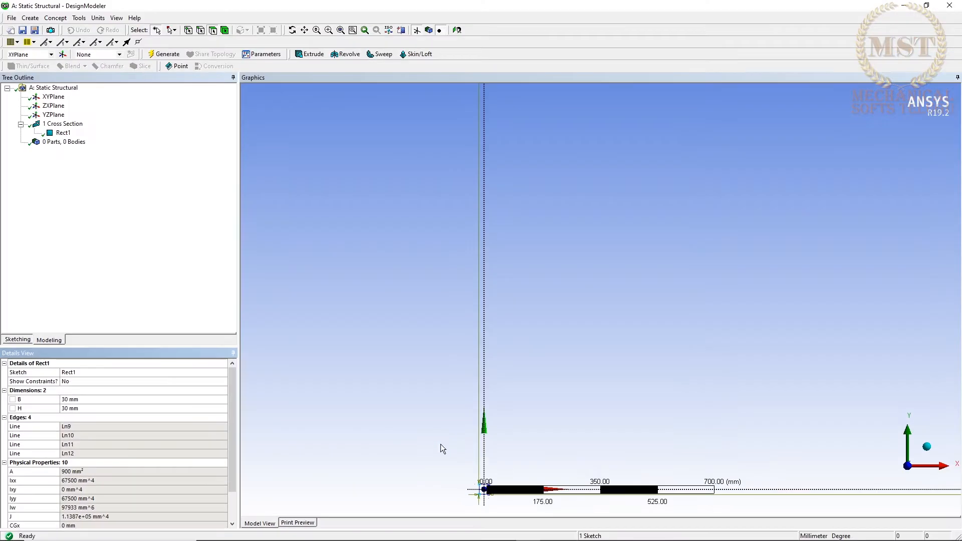
{"action": "right_click_drag", "start_coordinate": [661, 398], "coordinate": [770, 496]}
{"action": "right_click_drag", "start_coordinate": [513, 510], "coordinate": [515, 511]}
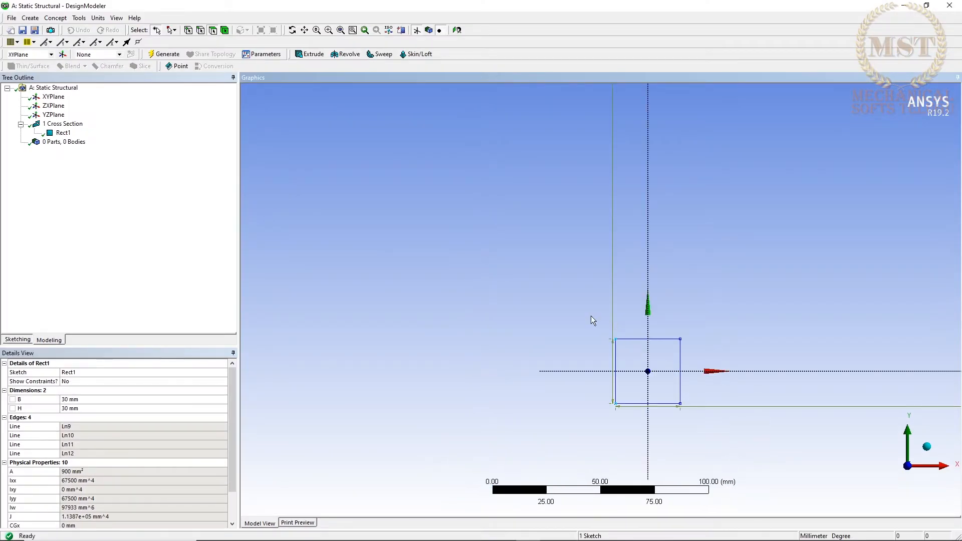
{"action": "right_click_drag", "start_coordinate": [593, 321], "coordinate": [700, 431]}
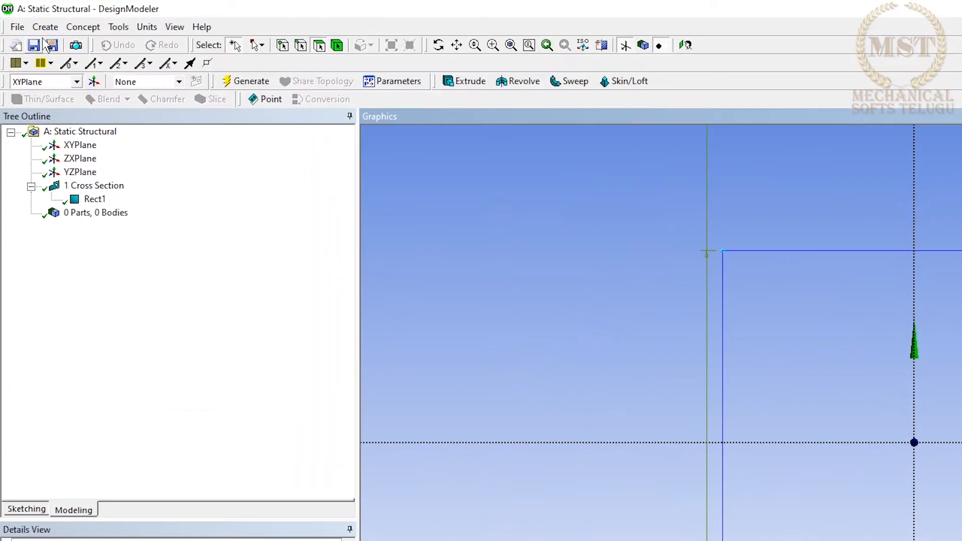
Extrude the rectangular cross section to a depth of 500 mm with Add Material and generate the beam.
{"action": "left_click", "coordinate": [46, 26]}
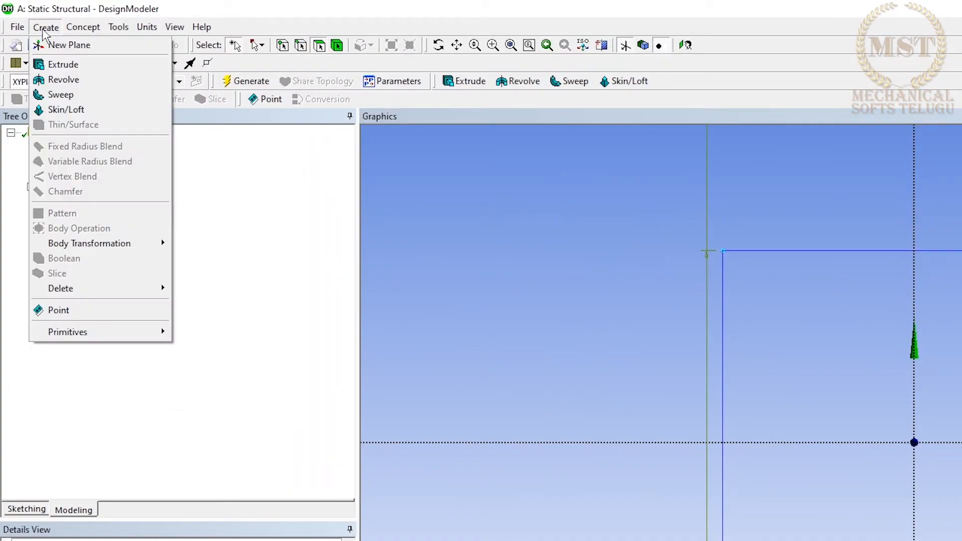
{"action": "left_click", "coordinate": [71, 64]}
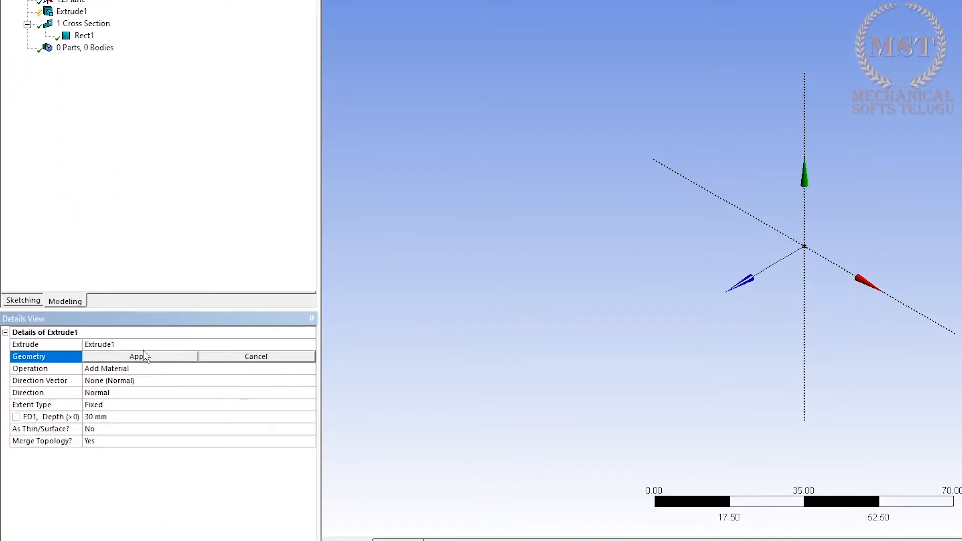
{"action": "left_click", "coordinate": [84, 35]}
{"action": "left_click", "coordinate": [183, 358]}
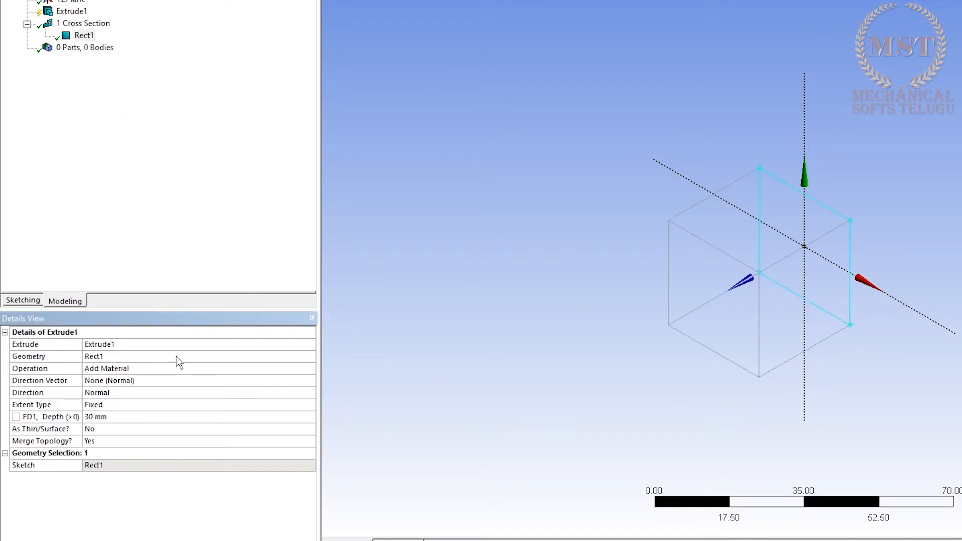
{"action": "left_click", "coordinate": [120, 420]}
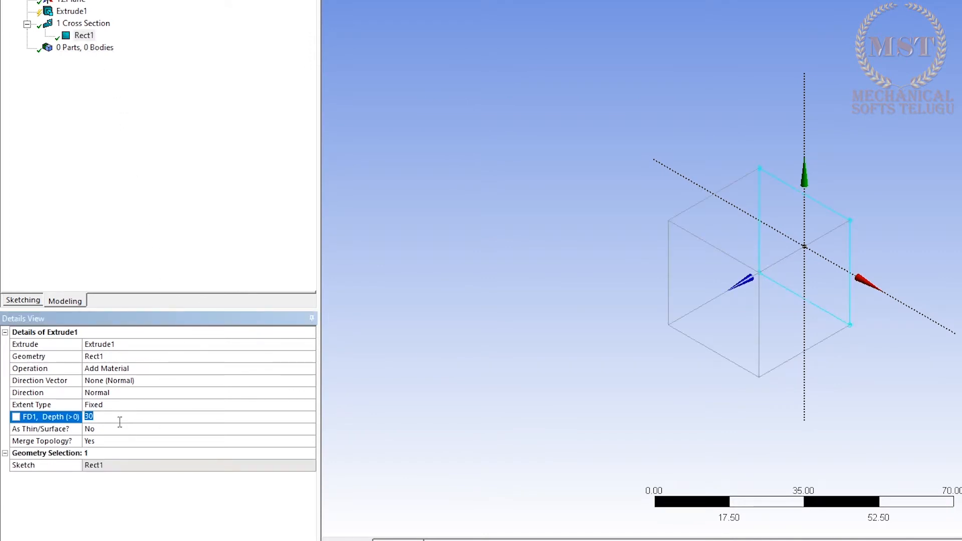
{"action": "type", "text": "500"}
{"action": "key", "text": "Return"}
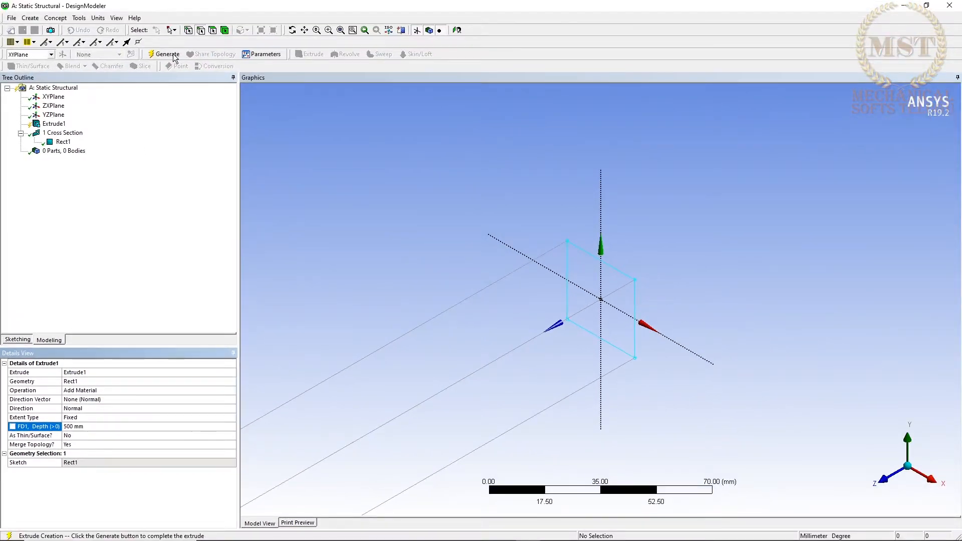
{"action": "left_click", "coordinate": [174, 56]}
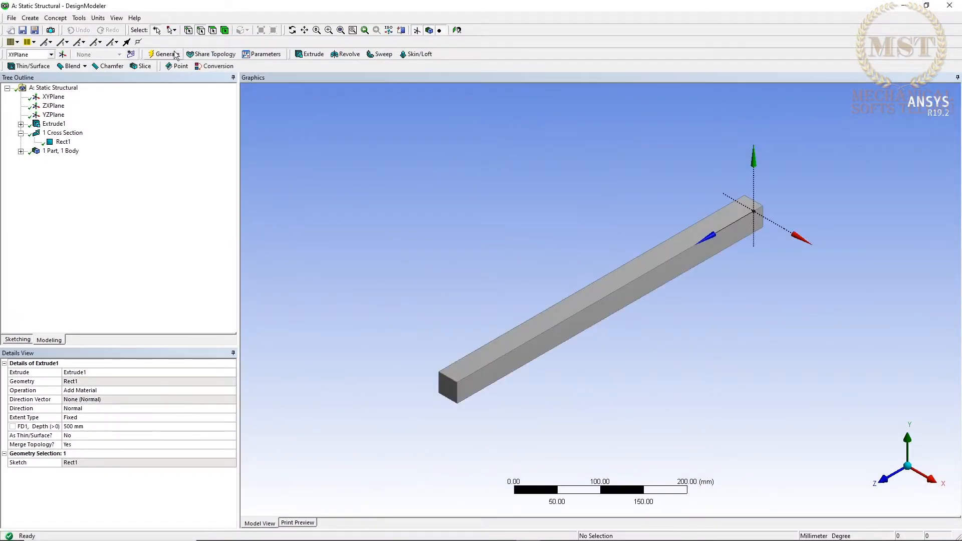
{"action": "left_click", "coordinate": [129, 262]}
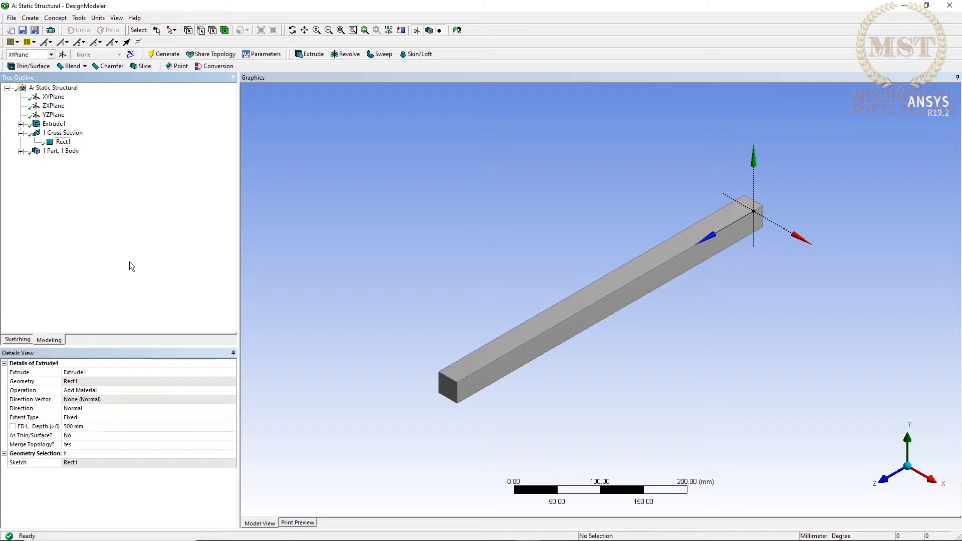
Create and generate a new From Face plane, subtype Tangent Plane, with the beam's top face as base face.
{"action": "left_click", "coordinate": [63, 54]}
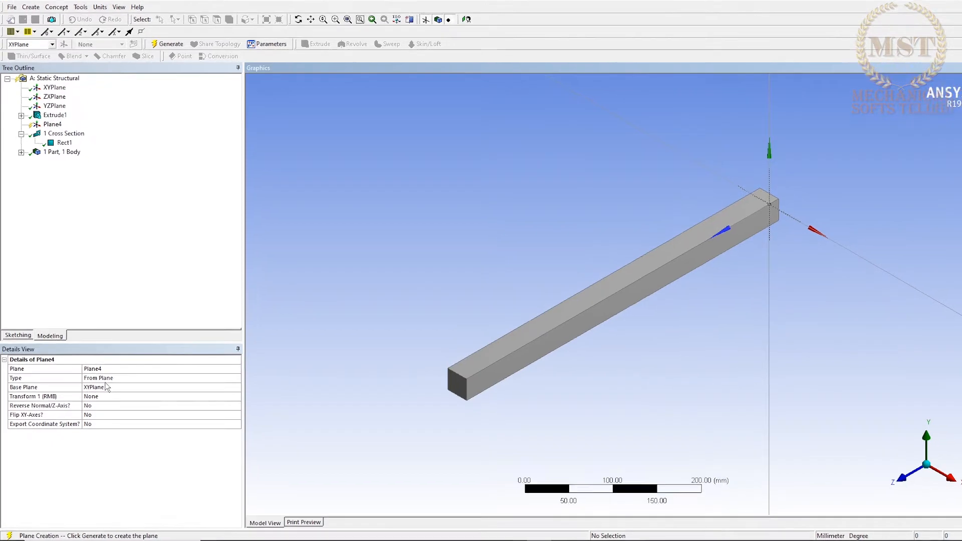
{"action": "left_click", "coordinate": [106, 378]}
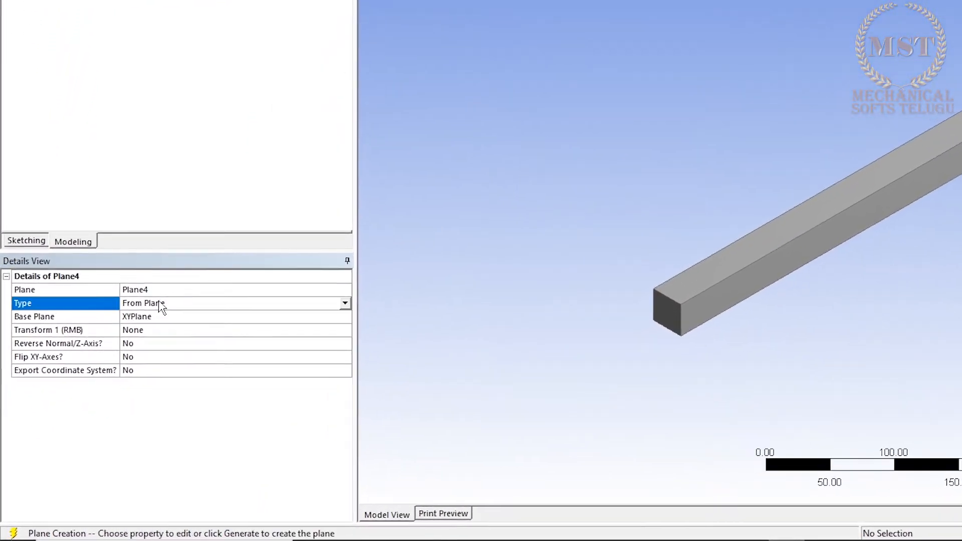
{"action": "left_click", "coordinate": [347, 302]}
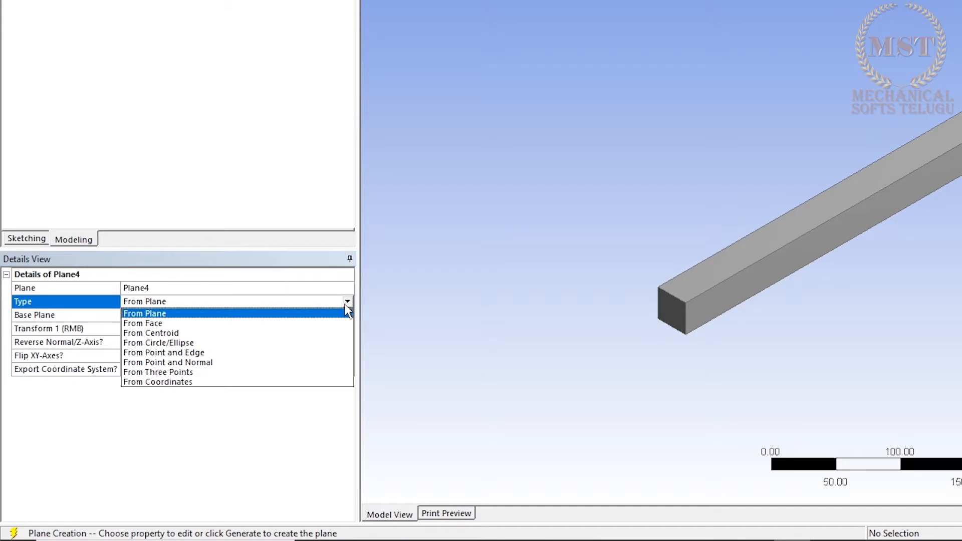
{"action": "left_click", "coordinate": [343, 323]}
{"action": "left_click", "coordinate": [341, 314]}
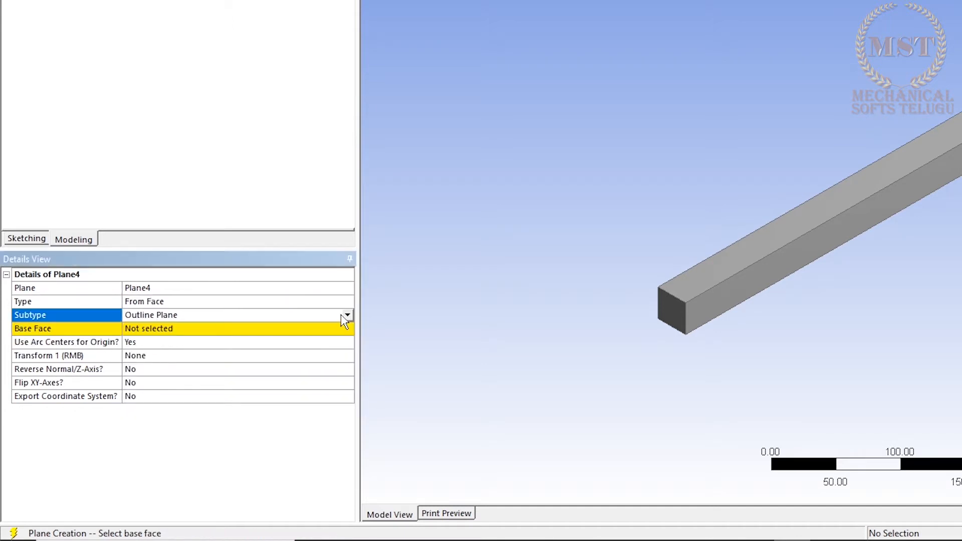
{"action": "left_click", "coordinate": [348, 315]}
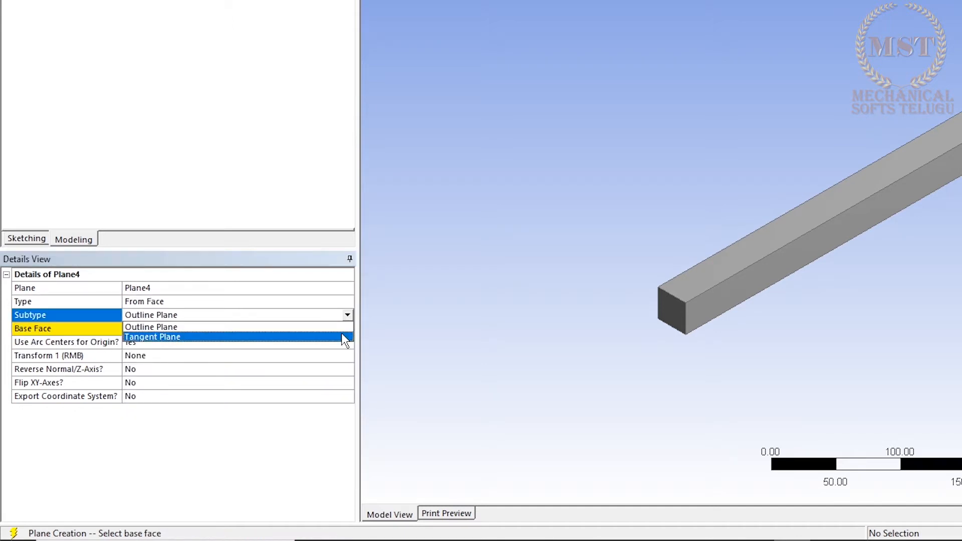
{"action": "left_click", "coordinate": [343, 336]}
{"action": "left_click", "coordinate": [233, 331]}
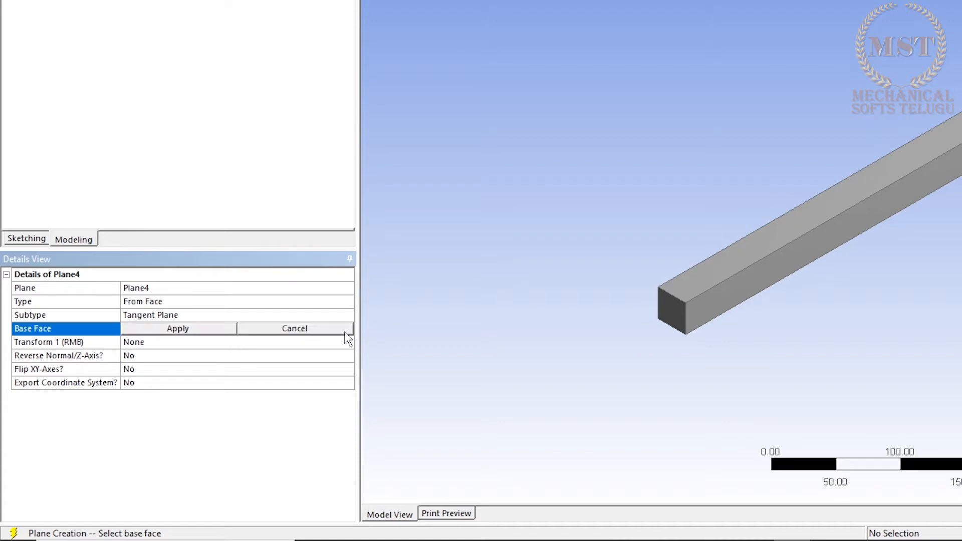
{"action": "left_click", "coordinate": [777, 245]}
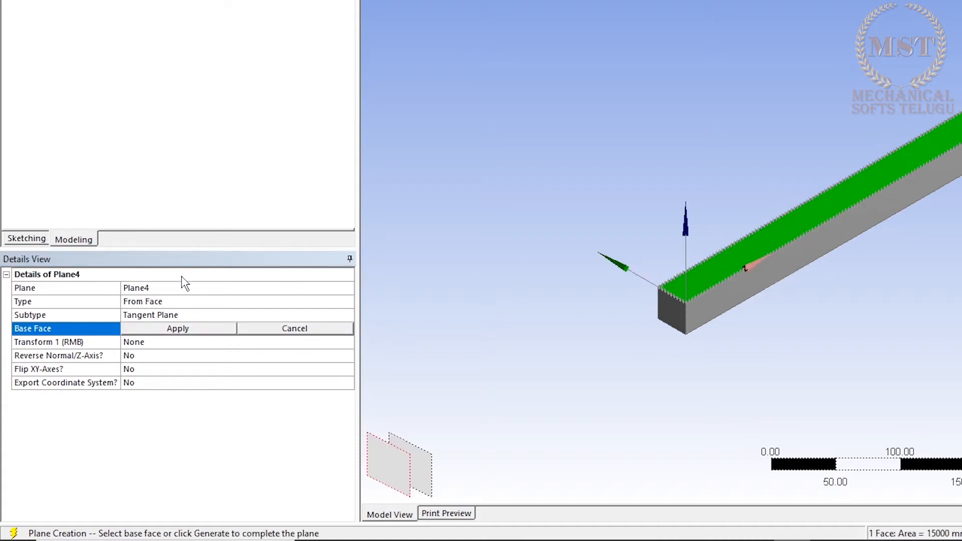
{"action": "left_click", "coordinate": [152, 331]}
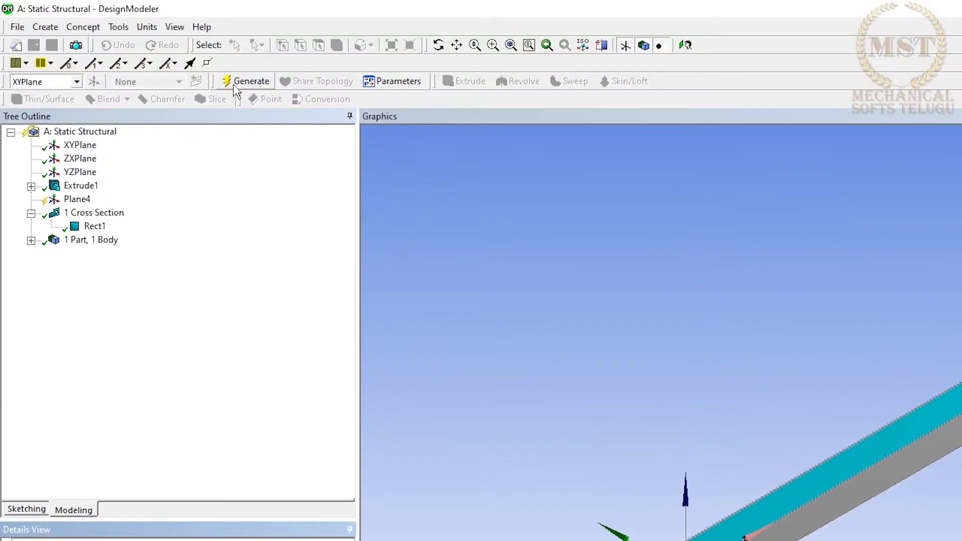
{"action": "left_click", "coordinate": [234, 83]}
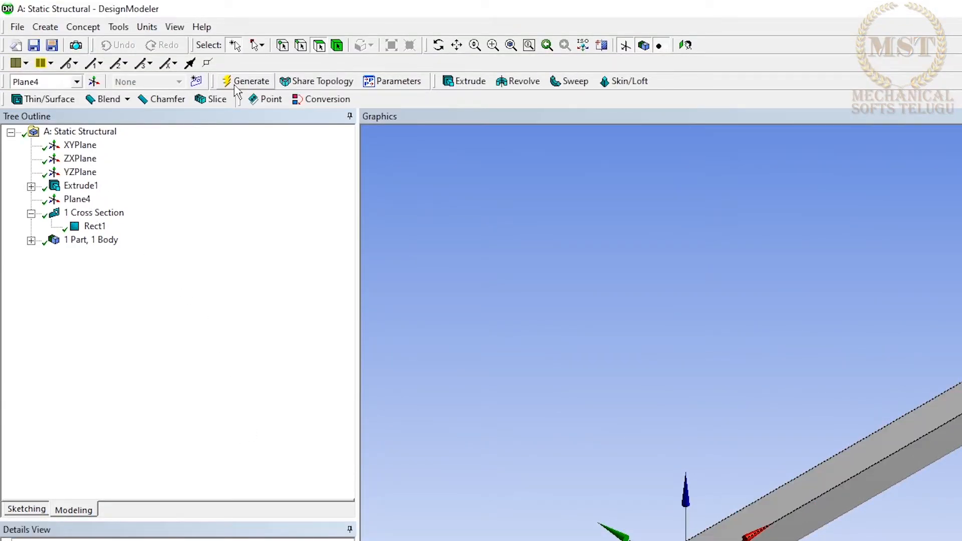
Insert a Sketch Projection of the beam's top face on the new tangent plane and generate it.
{"action": "left_click", "coordinate": [88, 28]}
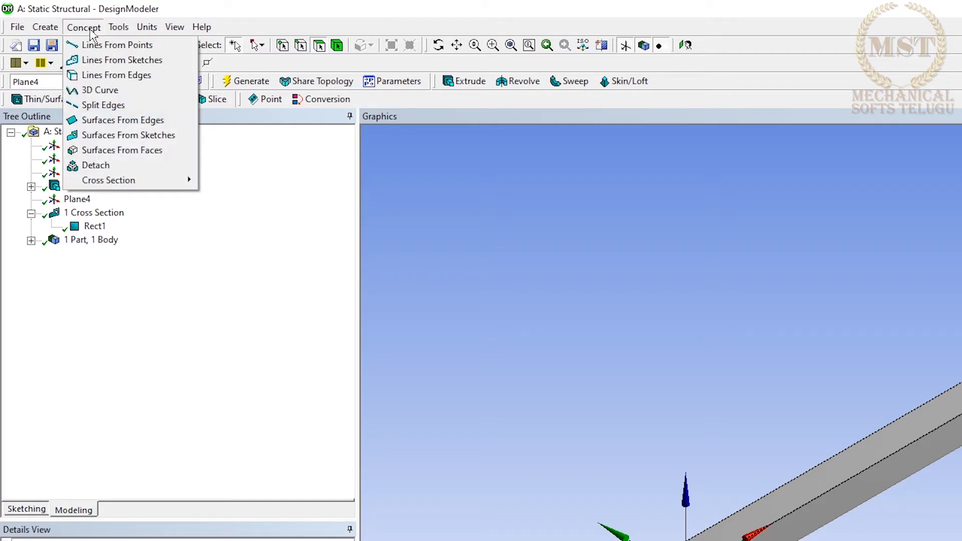
{"action": "left_click", "coordinate": [92, 318]}
{"action": "left_click", "coordinate": [78, 200]}
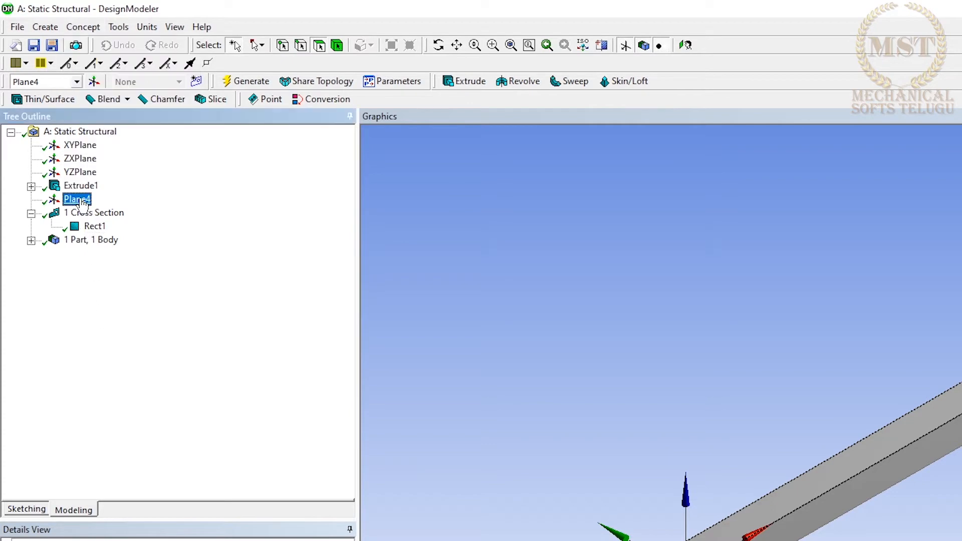
{"action": "right_click", "coordinate": [82, 205]}
{"action": "mouse_move", "coordinate": [126, 222]}
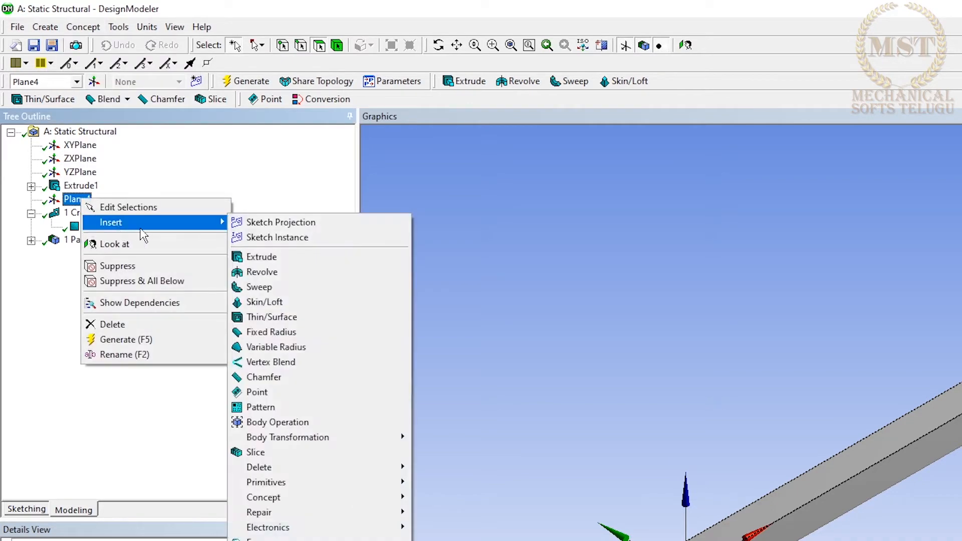
{"action": "left_click", "coordinate": [290, 221]}
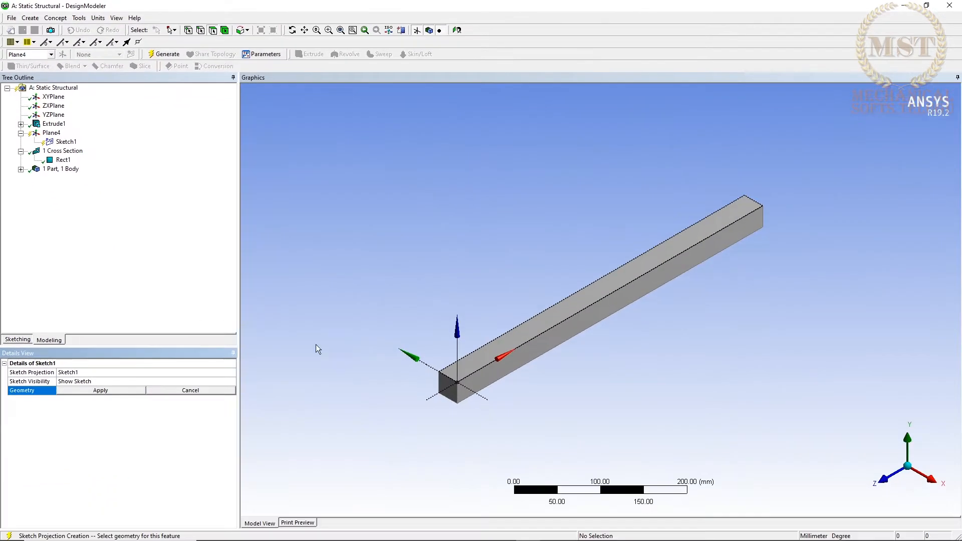
{"action": "left_click", "coordinate": [577, 311]}
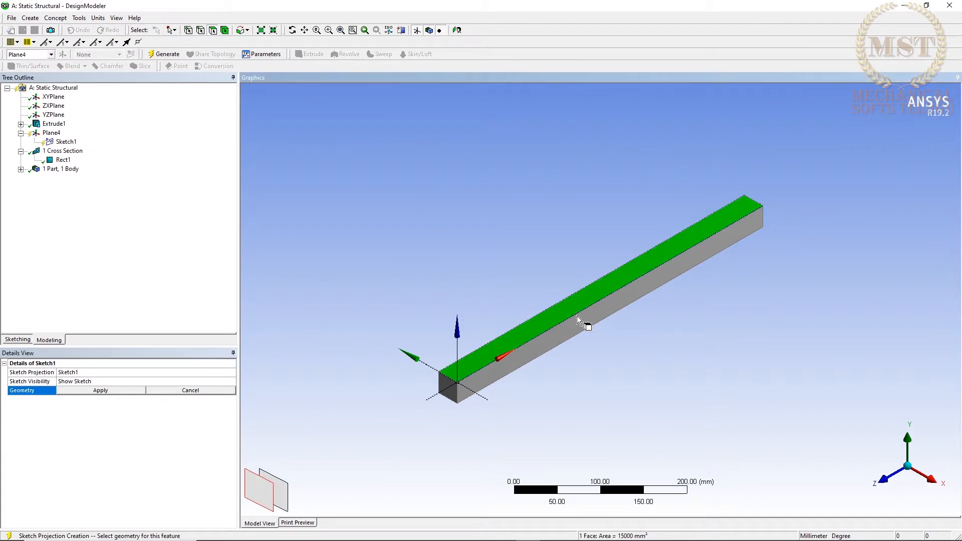
{"action": "left_click", "coordinate": [113, 392]}
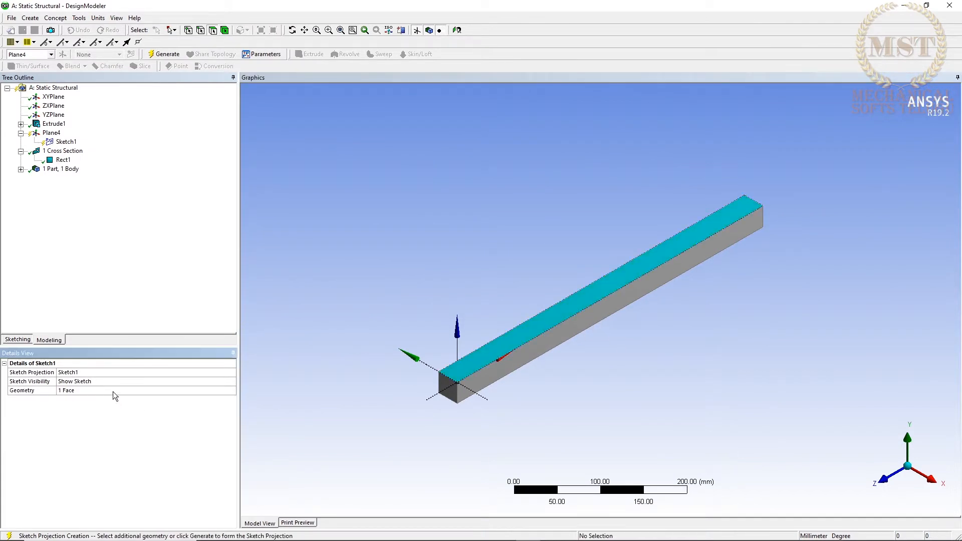
{"action": "left_click", "coordinate": [165, 55]}
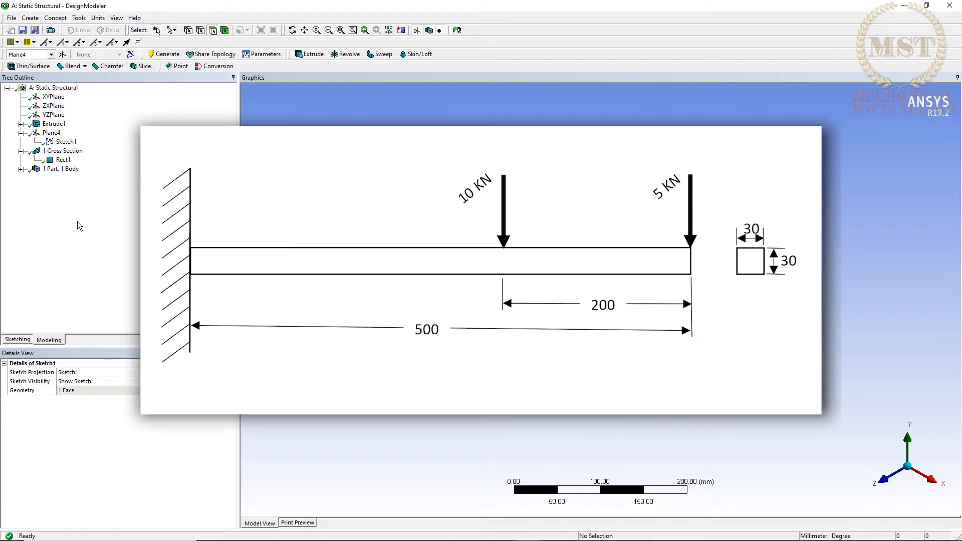
Offset the near end edge of the beam's top face to add a sketch line across it, about 182 mm from that end.
{"action": "left_click", "coordinate": [20, 340]}
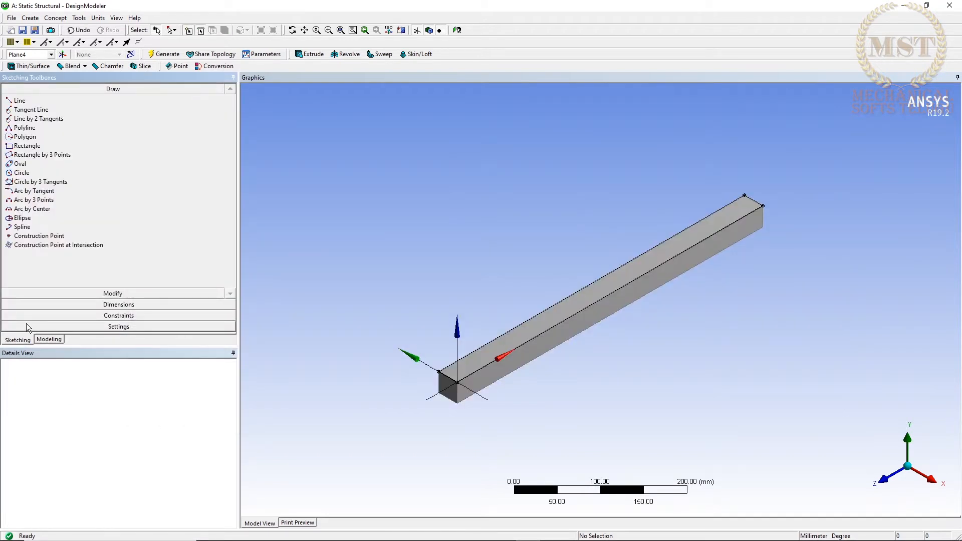
{"action": "left_click", "coordinate": [116, 294]}
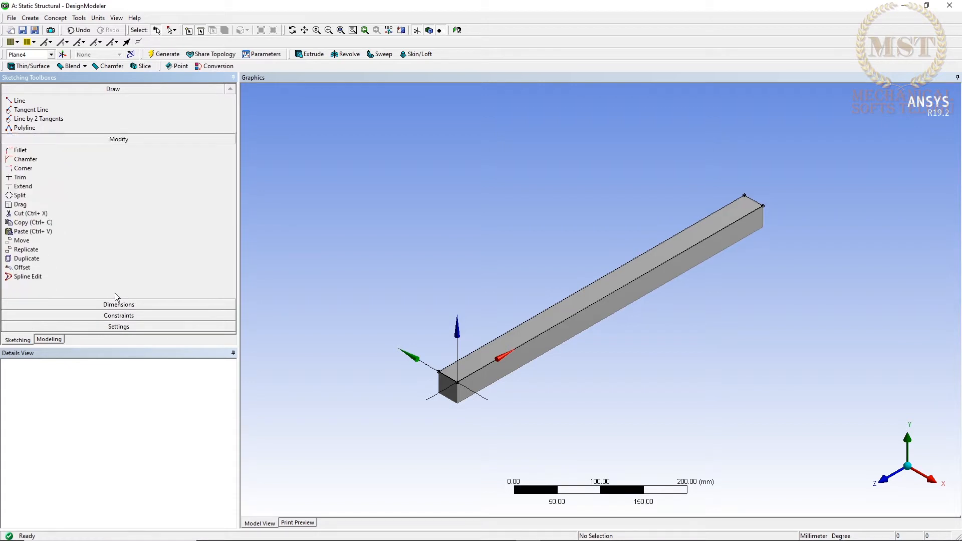
{"action": "left_click", "coordinate": [26, 229]}
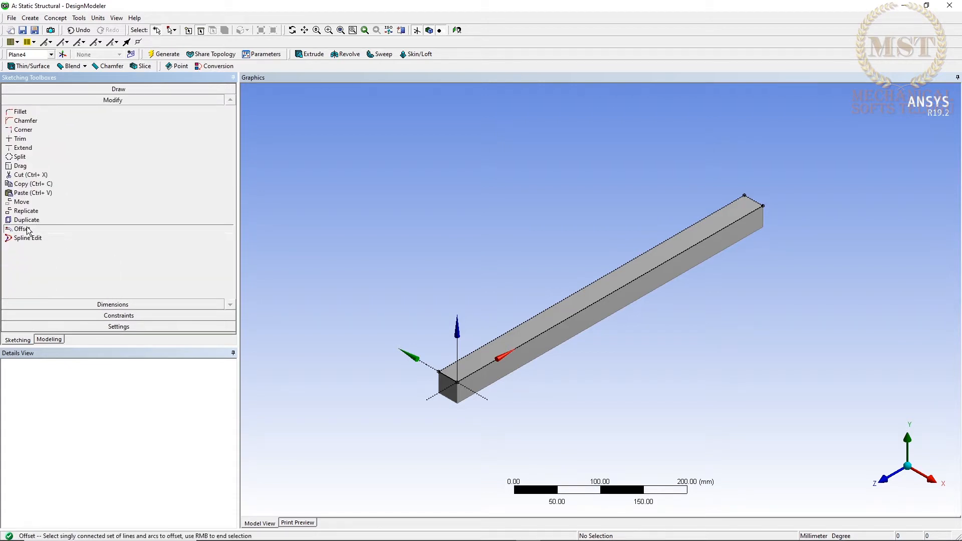
{"action": "left_click", "coordinate": [449, 377]}
{"action": "right_click", "coordinate": [449, 379]}
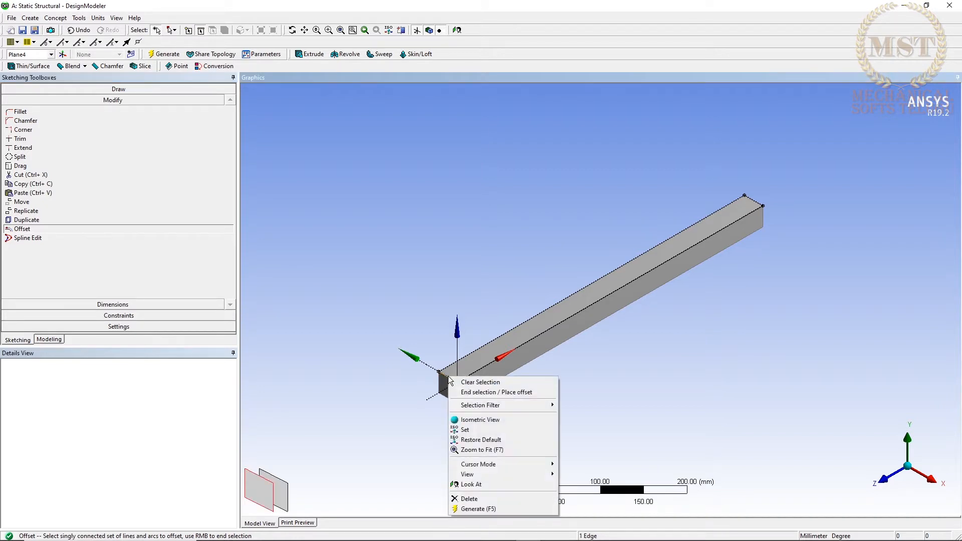
{"action": "left_click", "coordinate": [489, 392]}
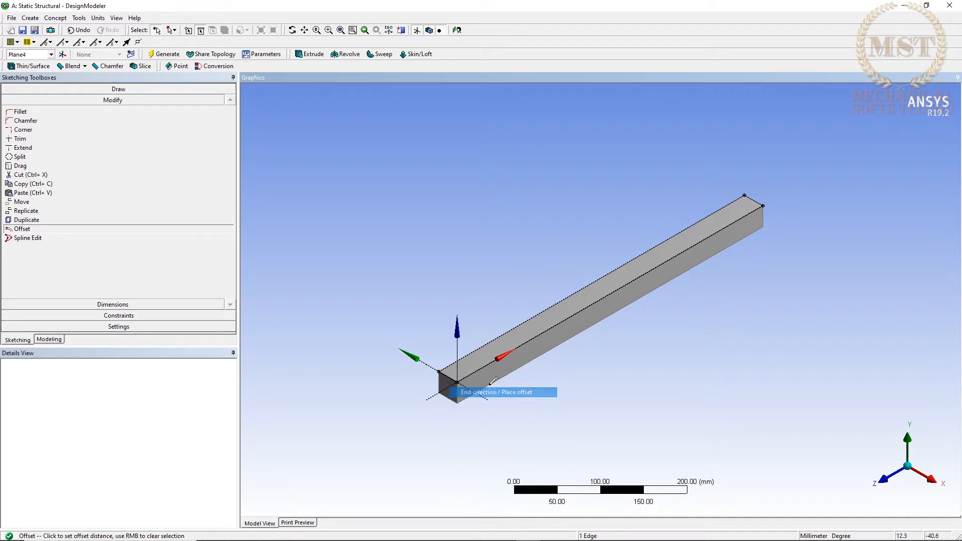
{"action": "left_click", "coordinate": [568, 312]}
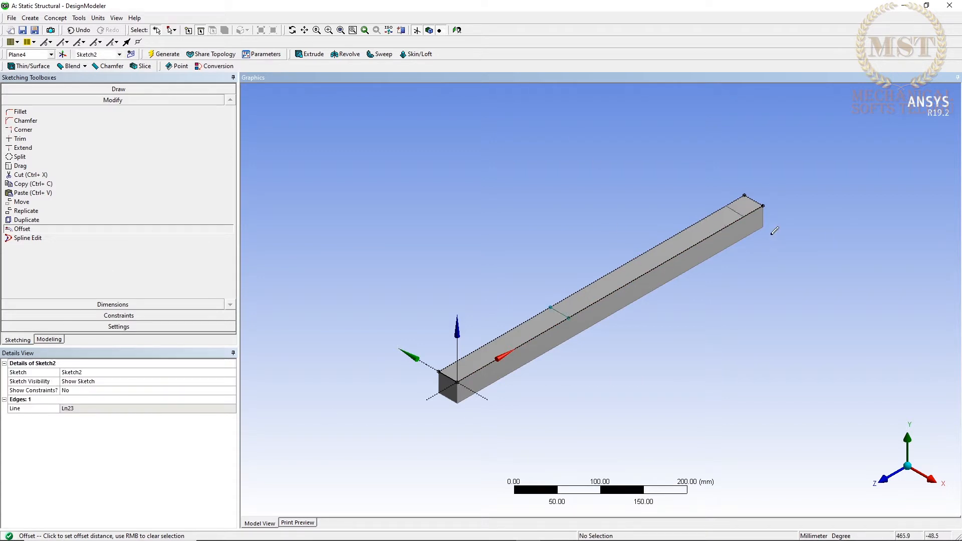
{"action": "key", "text": "Escape"}
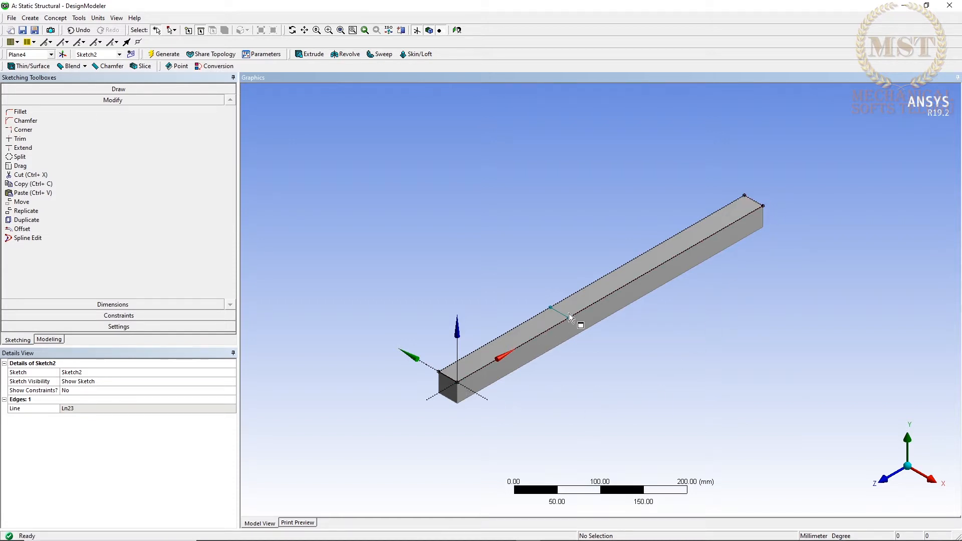
Dimension the distance from the beam's near end edge to the offset line and set it to 200 mm.
{"action": "left_click", "coordinate": [89, 303]}
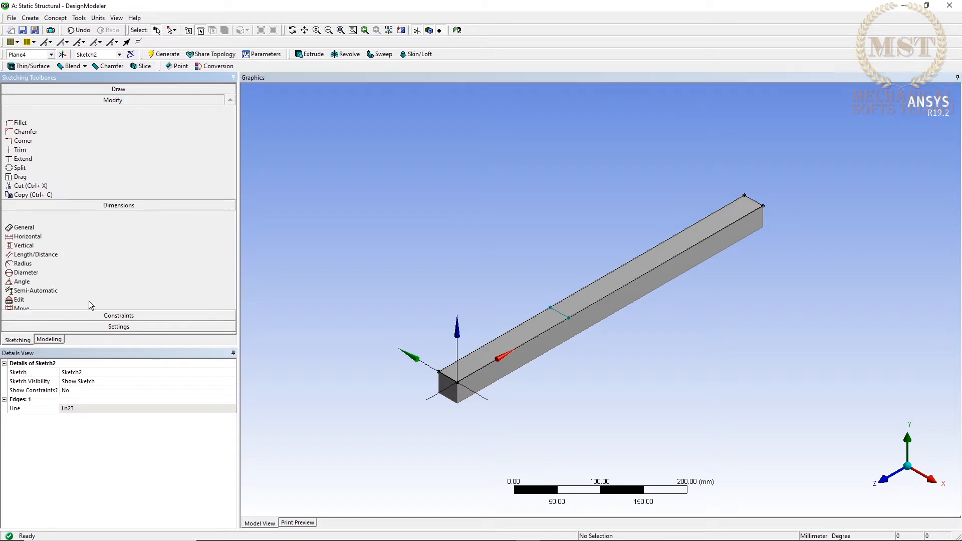
{"action": "left_click", "coordinate": [570, 317]}
{"action": "left_click", "coordinate": [451, 377]}
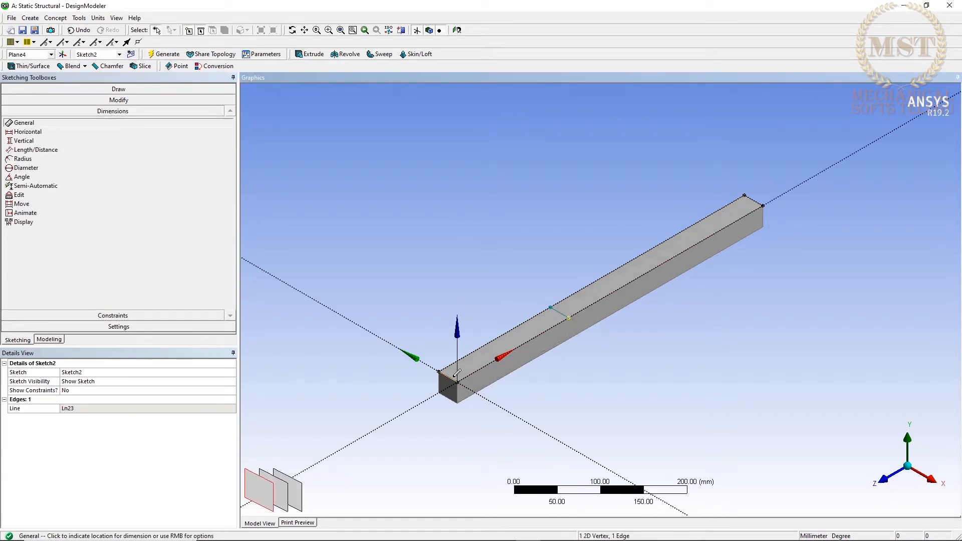
{"action": "left_click", "coordinate": [548, 371]}
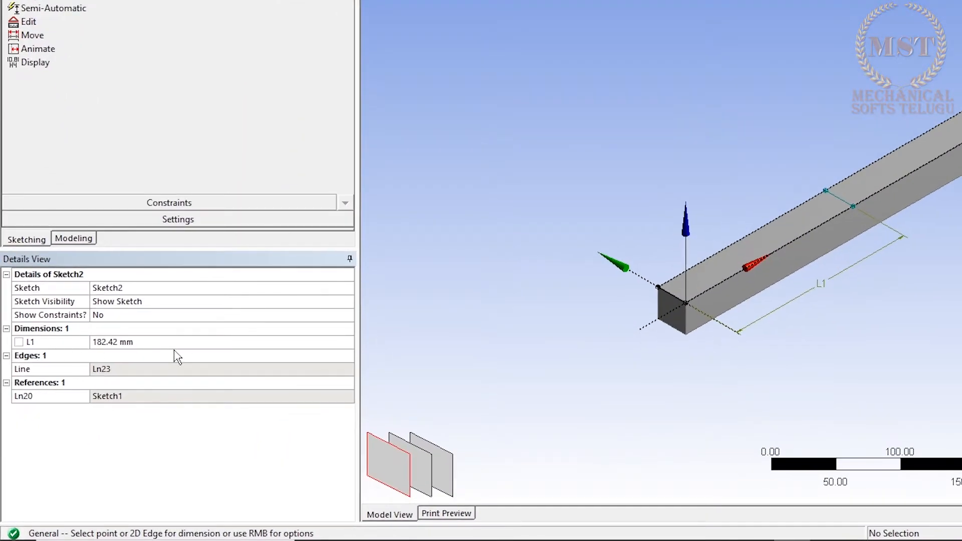
{"action": "left_click", "coordinate": [145, 377]}
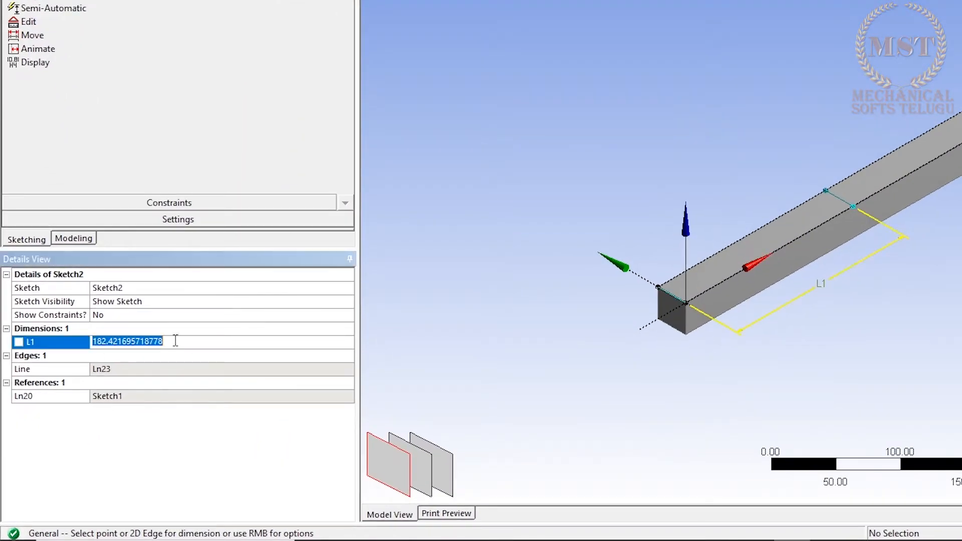
{"action": "type", "text": "200"}
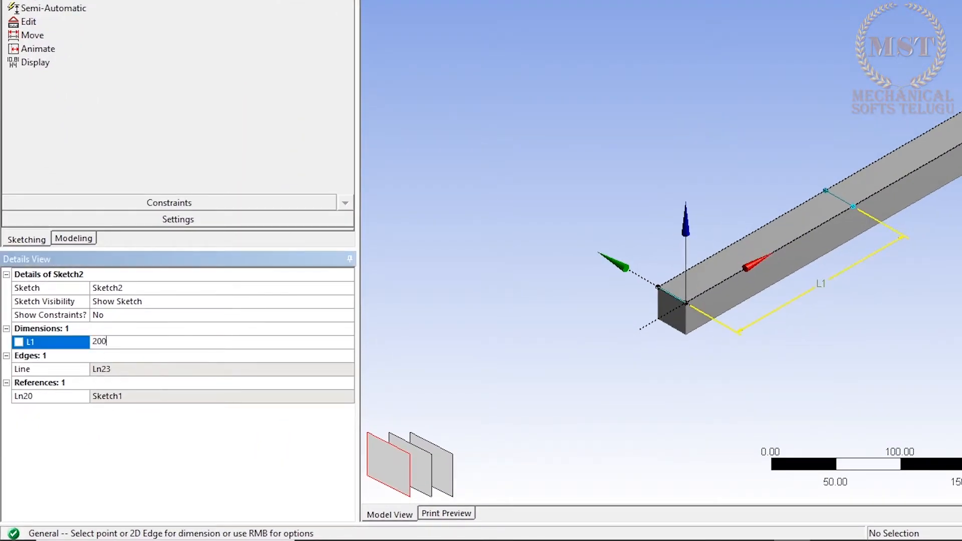
{"action": "key", "text": "Return"}
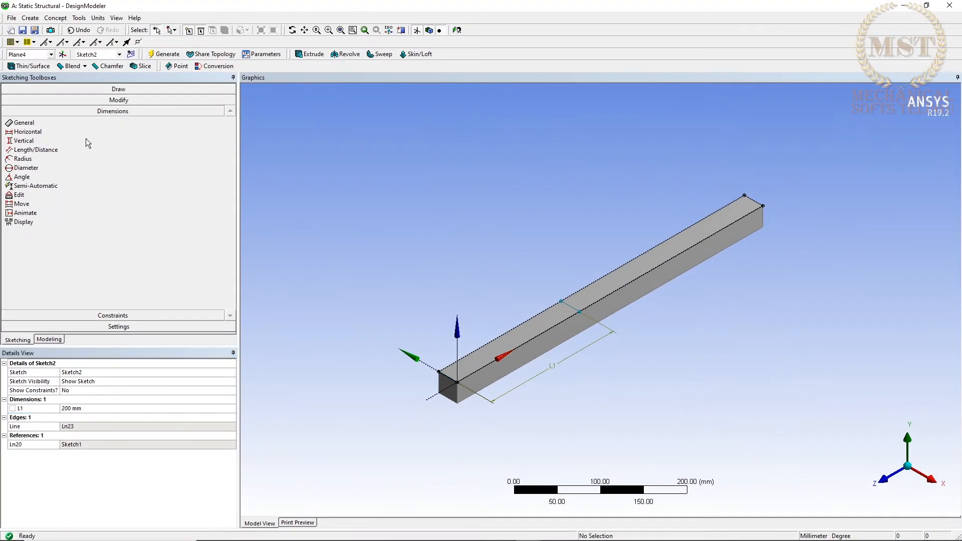
Create and generate a Face Split of the beam's top face by Points and Edges, using the sketched cross line as tool geometry.
{"action": "left_click", "coordinate": [41, 339]}
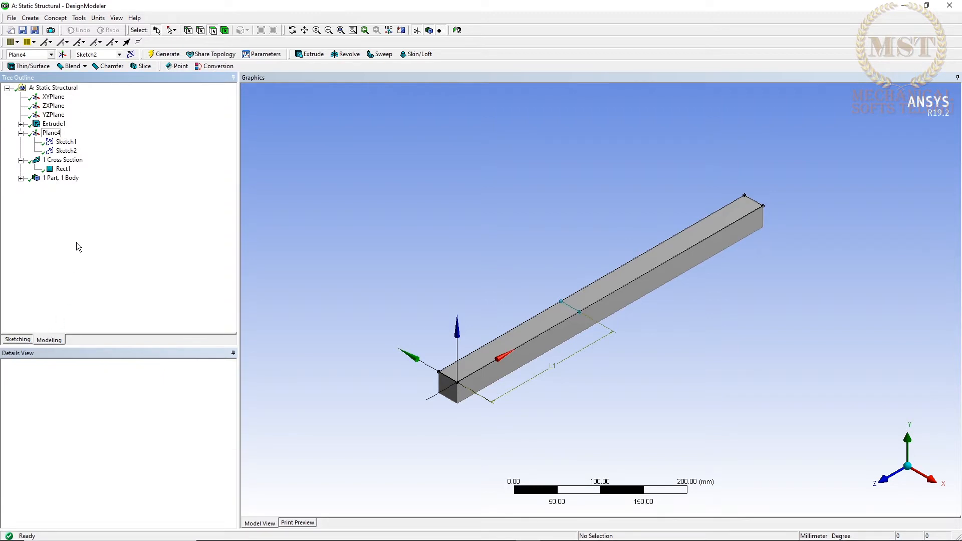
{"action": "left_click", "coordinate": [78, 19]}
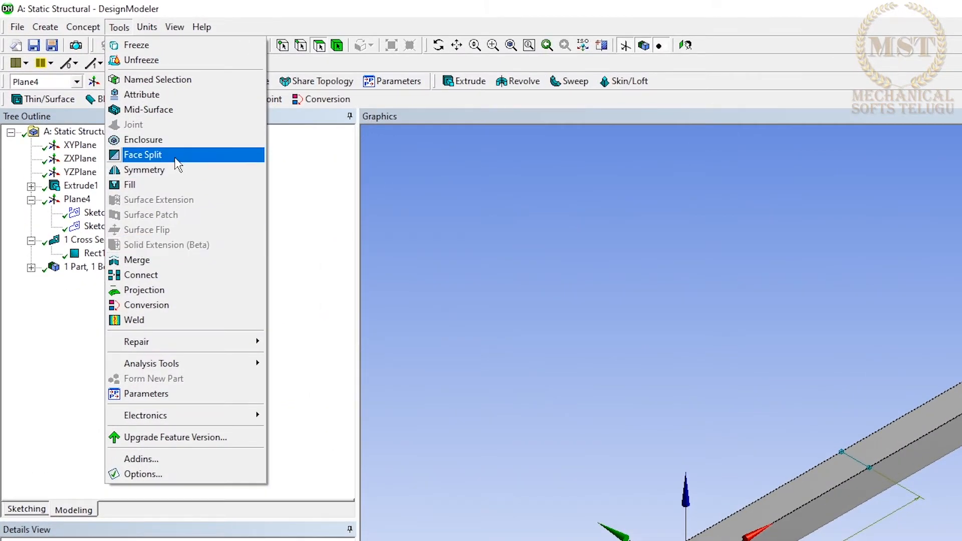
{"action": "left_click", "coordinate": [174, 155]}
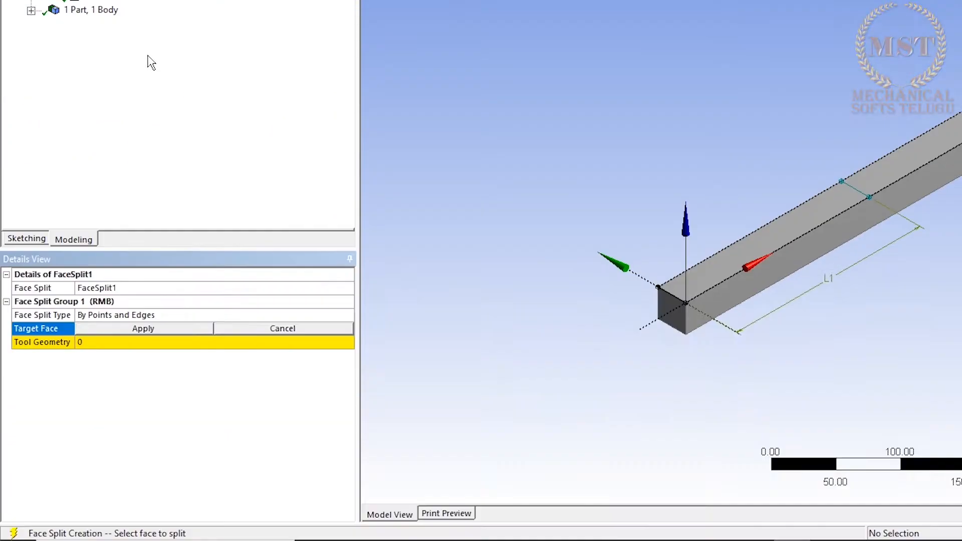
{"action": "left_click", "coordinate": [755, 239]}
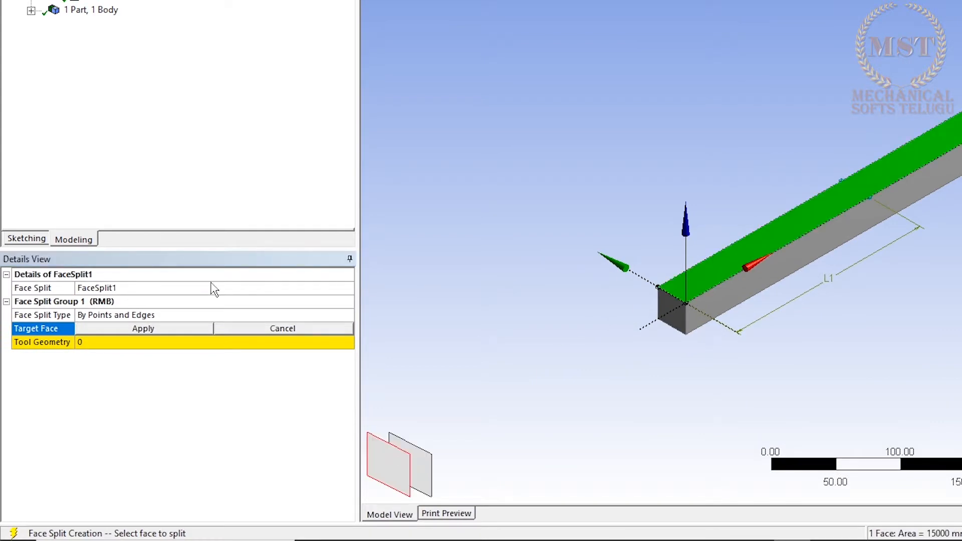
{"action": "left_click", "coordinate": [152, 329]}
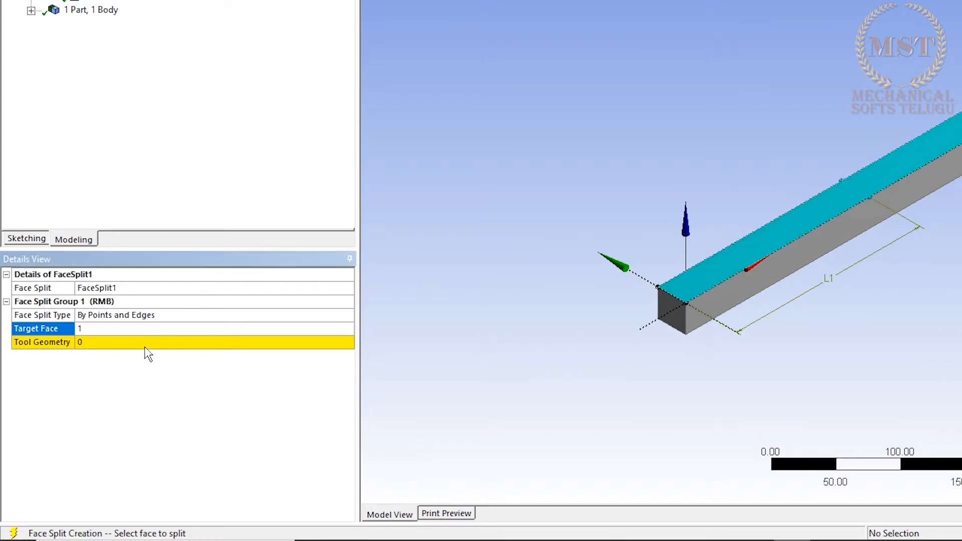
{"action": "left_click", "coordinate": [146, 345]}
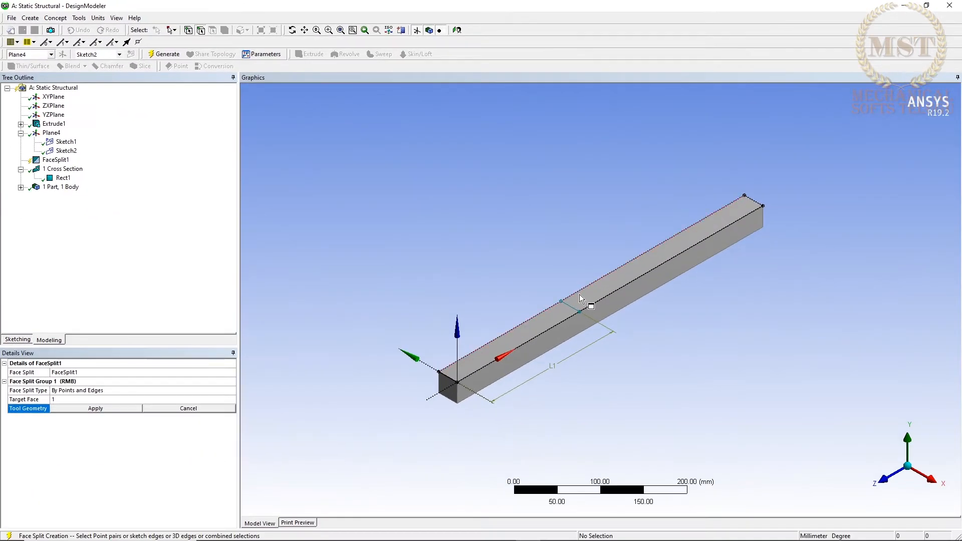
{"action": "left_click", "coordinate": [573, 305]}
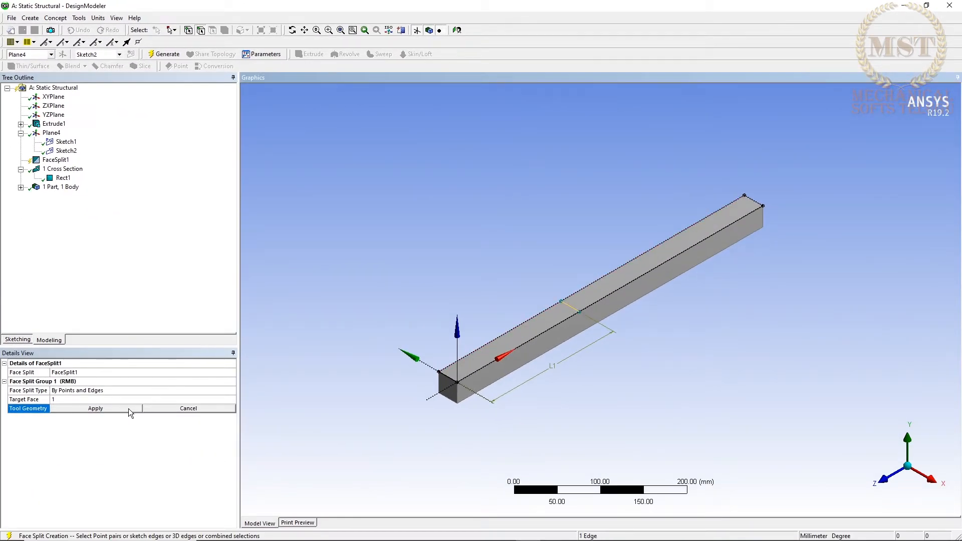
{"action": "left_click", "coordinate": [95, 408]}
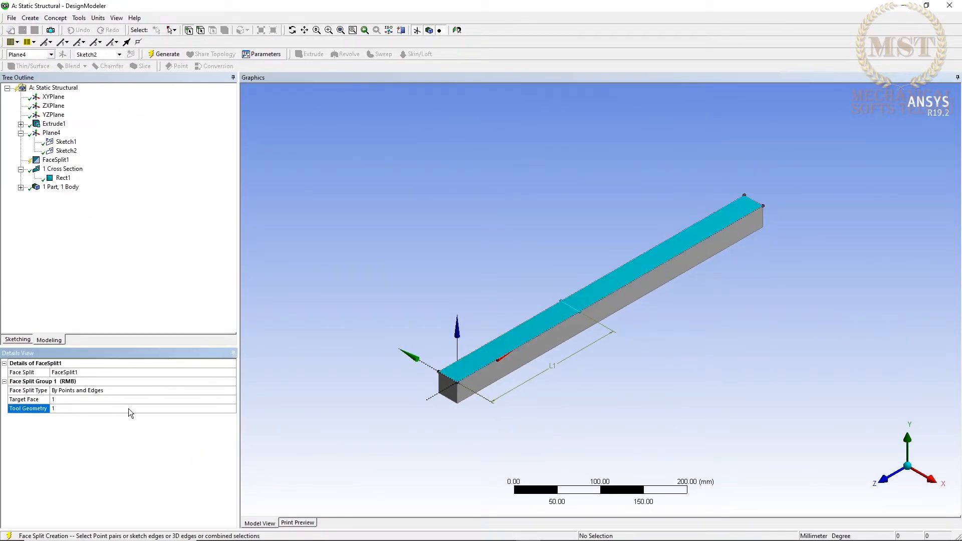
{"action": "left_click", "coordinate": [167, 54]}
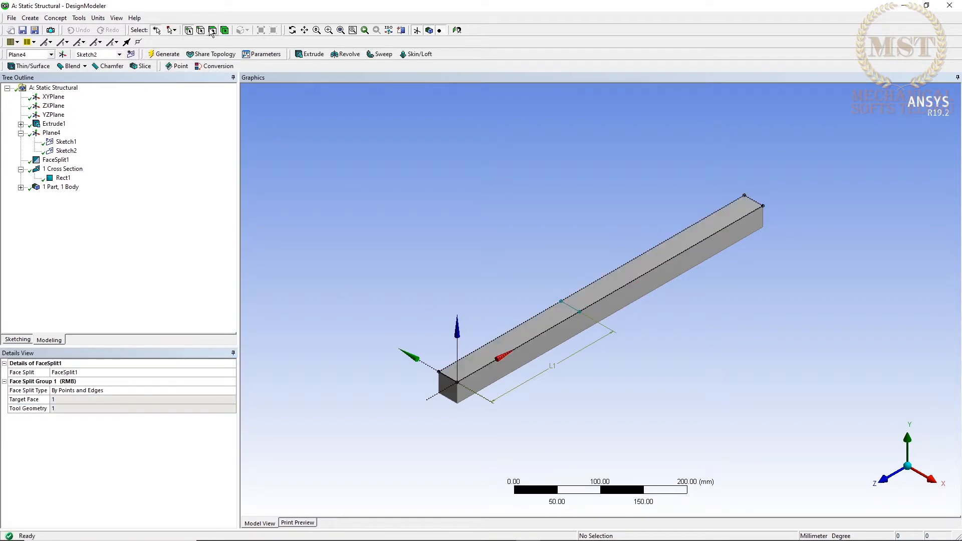
Check the face split by selecting the top face's portions on both sides of the line and the adjacent side face.
{"action": "left_click", "coordinate": [525, 326]}
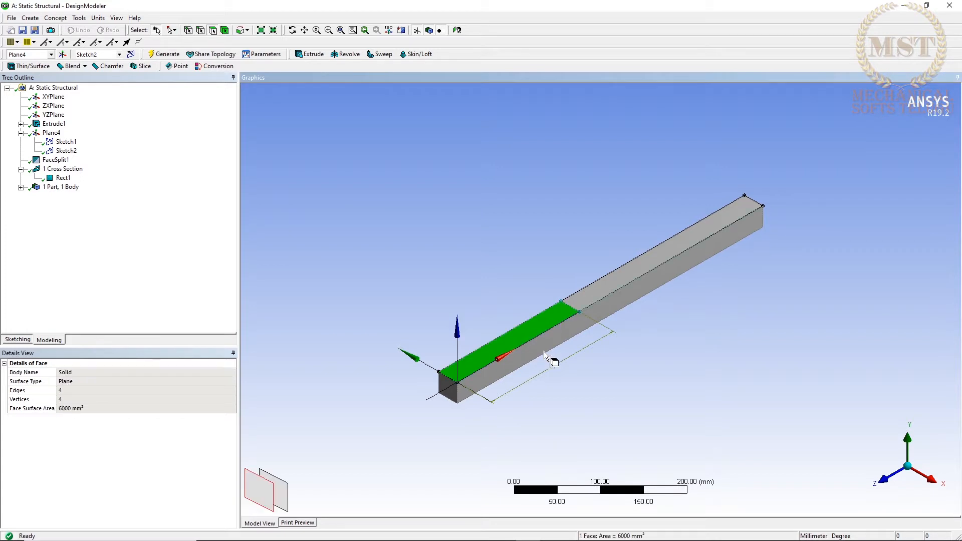
{"action": "left_click", "coordinate": [590, 293]}
{"action": "left_click", "coordinate": [590, 323]}
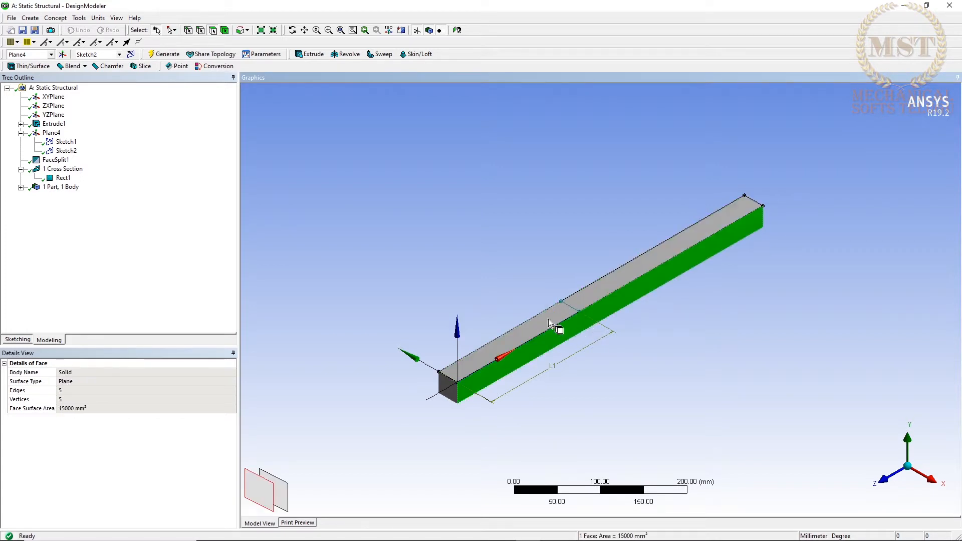
{"action": "left_click", "coordinate": [559, 298]}
{"action": "left_click", "coordinate": [562, 309]}
{"action": "left_click", "coordinate": [585, 296]}
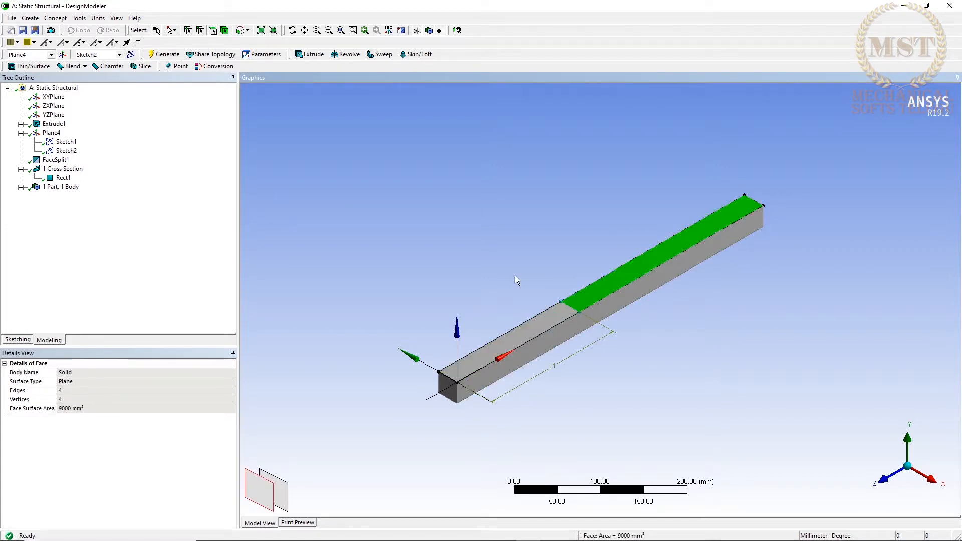
{"action": "left_click", "coordinate": [488, 267]}
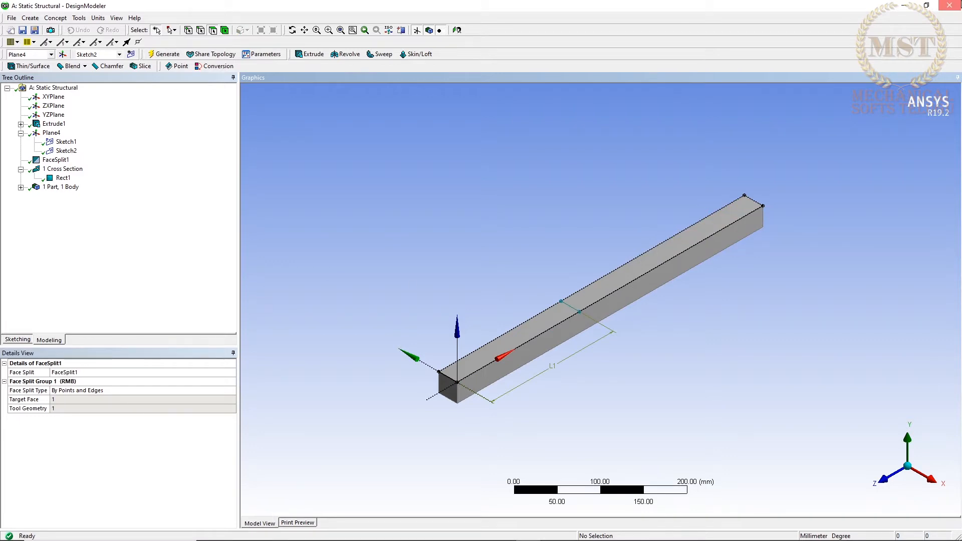
Close DesignModeler and open the static structural system's Model in Mechanical.
{"action": "left_click", "coordinate": [949, 5]}
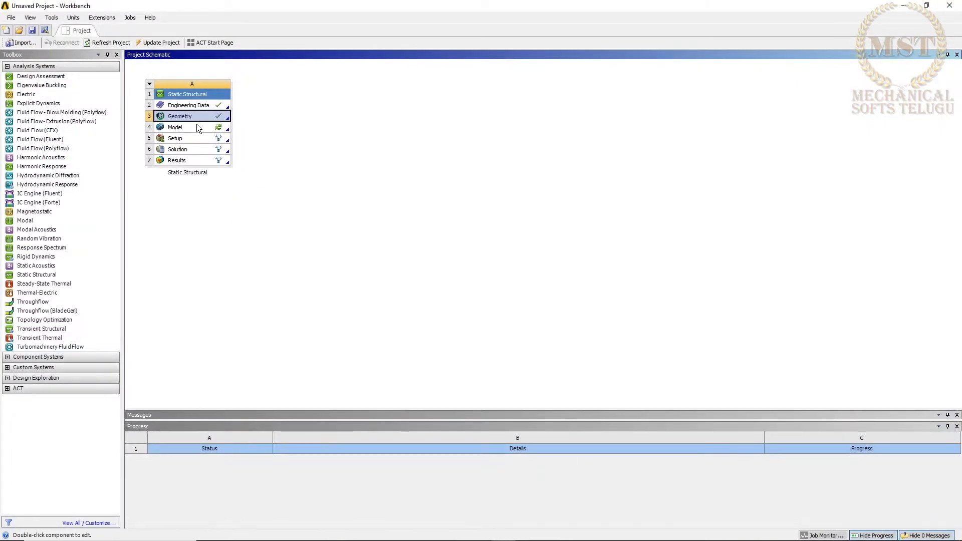
{"action": "double_click", "coordinate": [197, 127]}
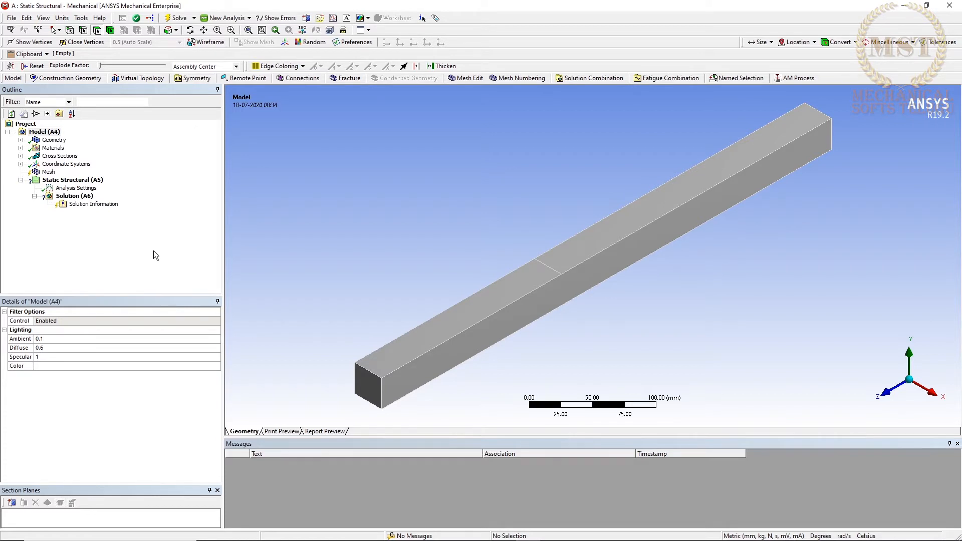
Examine the model's Geometry, Materials, Cross Sections and Coordinate Systems branches, including the Global Coordinate System's details.
{"action": "left_click", "coordinate": [21, 141]}
{"action": "left_click", "coordinate": [21, 141]}
{"action": "left_click", "coordinate": [21, 148]}
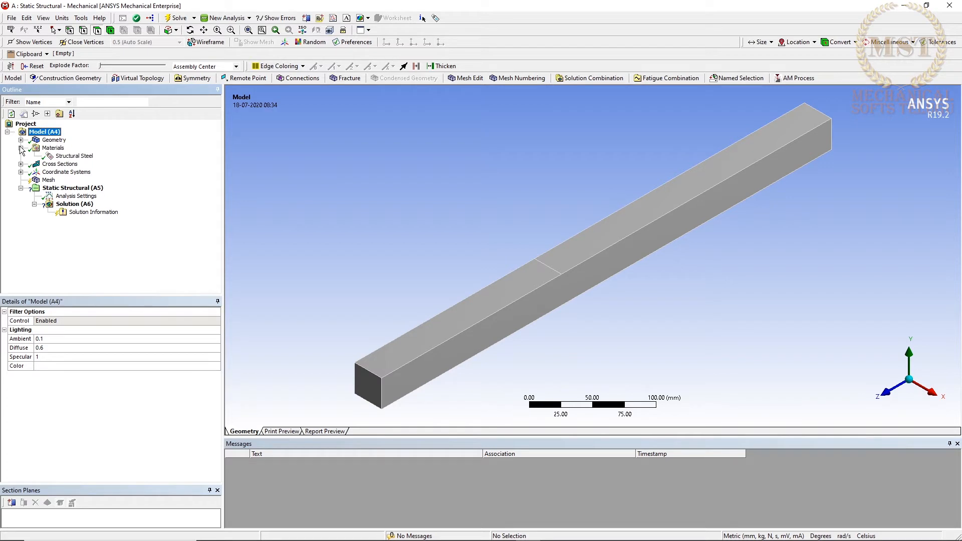
{"action": "left_click", "coordinate": [21, 148]}
{"action": "left_click", "coordinate": [21, 155]}
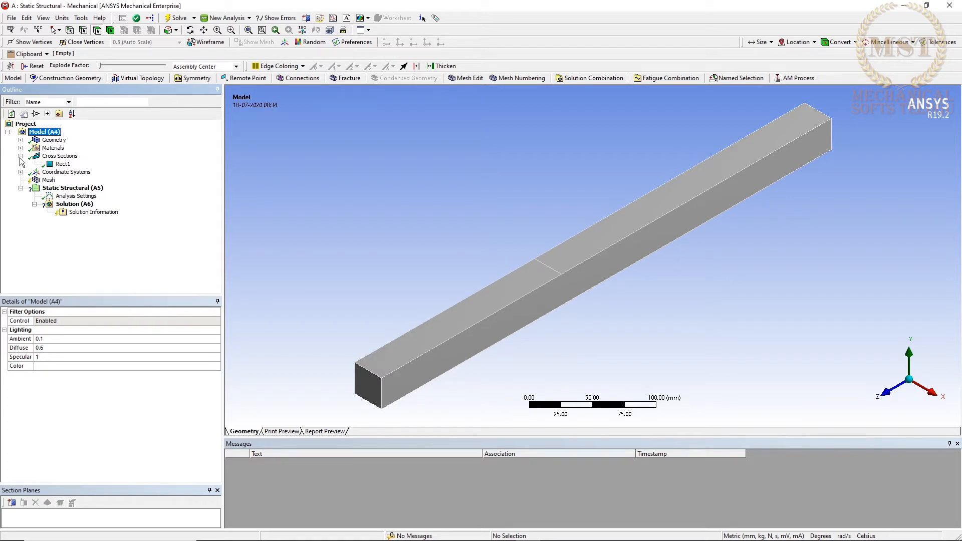
{"action": "left_click", "coordinate": [21, 156]}
{"action": "left_click", "coordinate": [21, 164]}
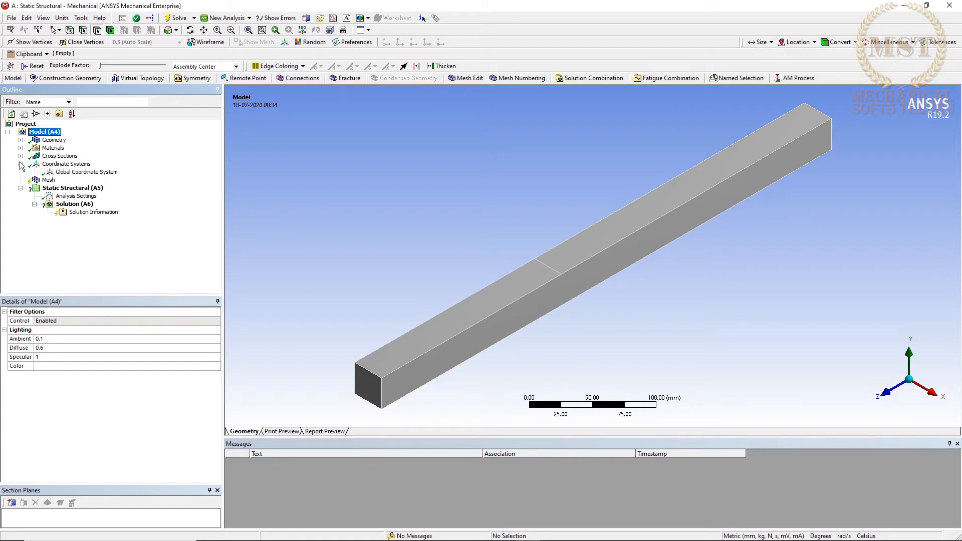
{"action": "left_click", "coordinate": [73, 172]}
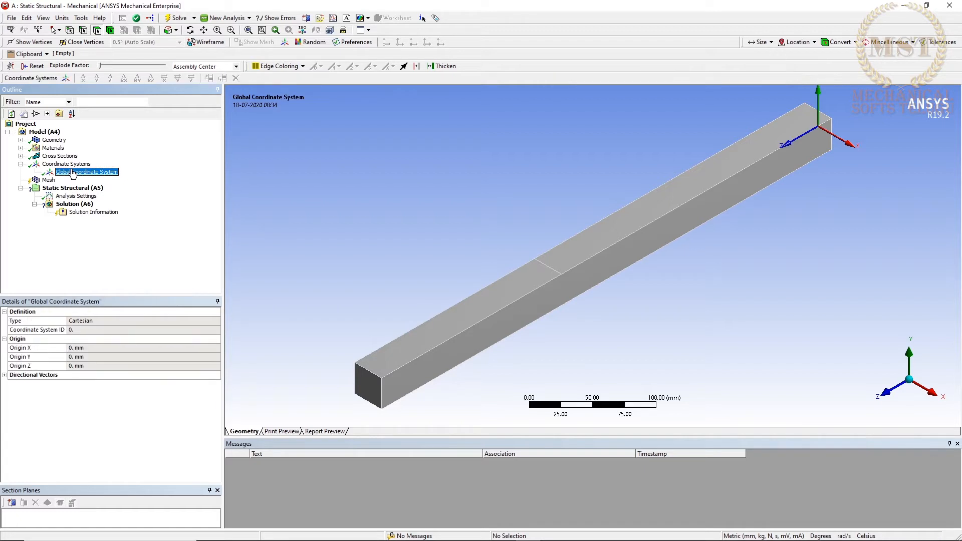
{"action": "left_click", "coordinate": [21, 164]}
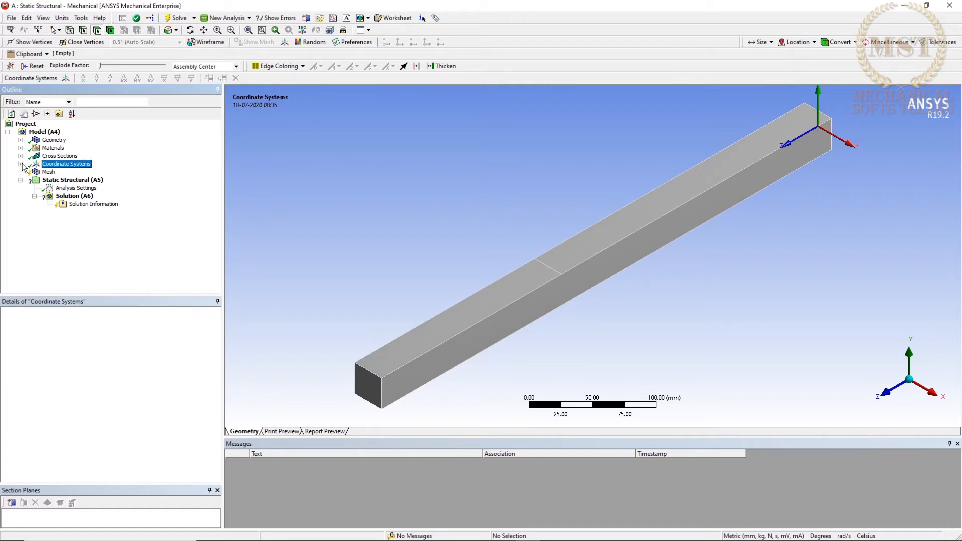
Generate the beam's mesh with the default element size.
{"action": "left_click", "coordinate": [48, 173]}
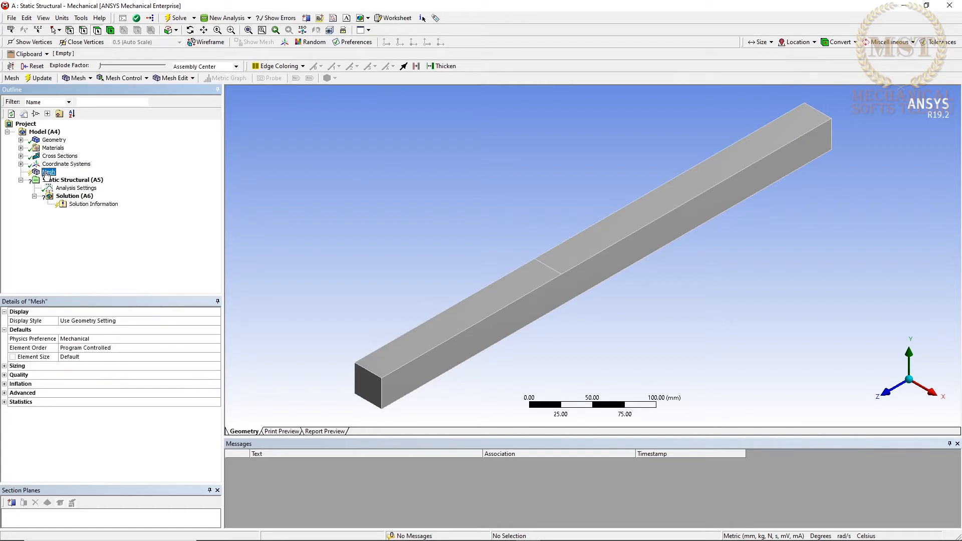
{"action": "right_click", "coordinate": [46, 173]}
{"action": "left_click", "coordinate": [59, 204]}
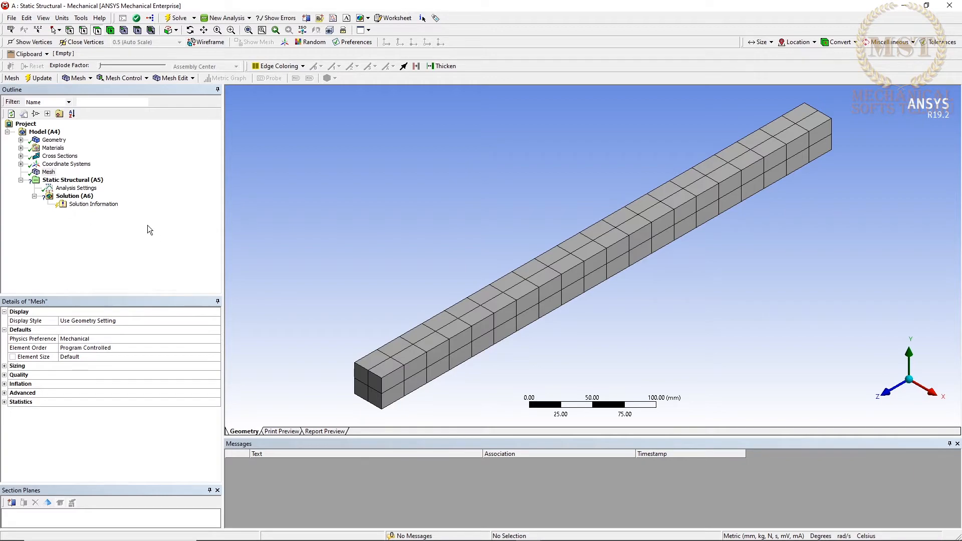
Set the mesh element size to 5 mm and regenerate the beam's mesh.
{"action": "left_click", "coordinate": [48, 173]}
{"action": "right_click", "coordinate": [49, 173]}
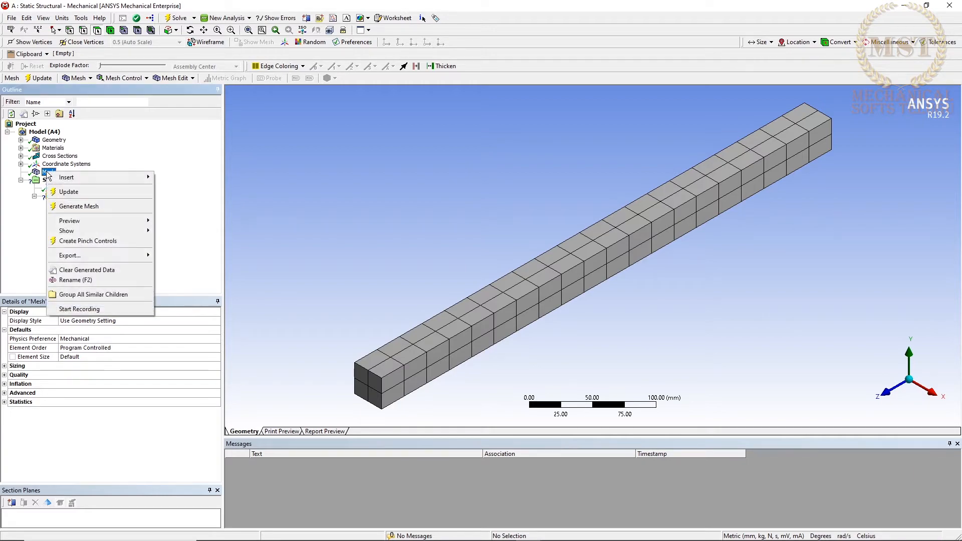
{"action": "left_click", "coordinate": [63, 376]}
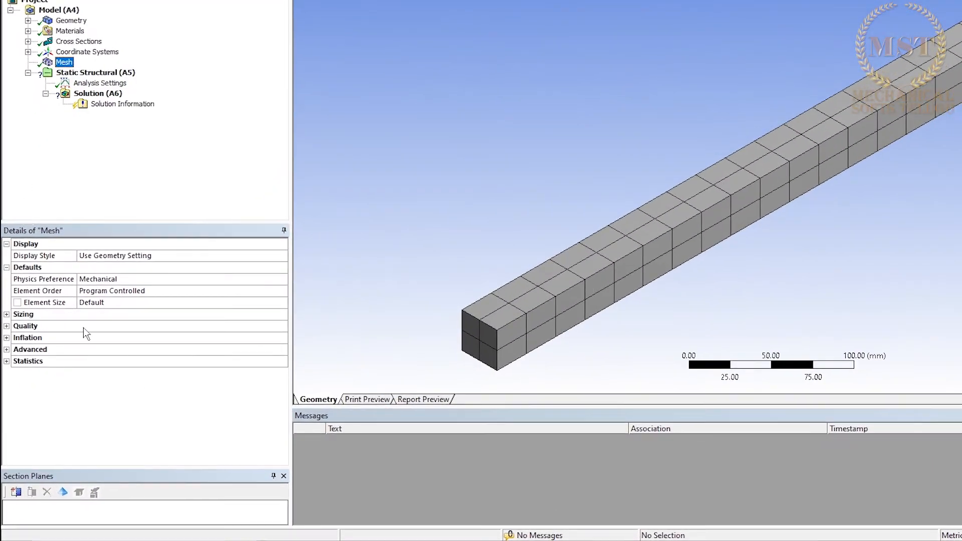
{"action": "left_click", "coordinate": [141, 303]}
{"action": "type", "text": "5"}
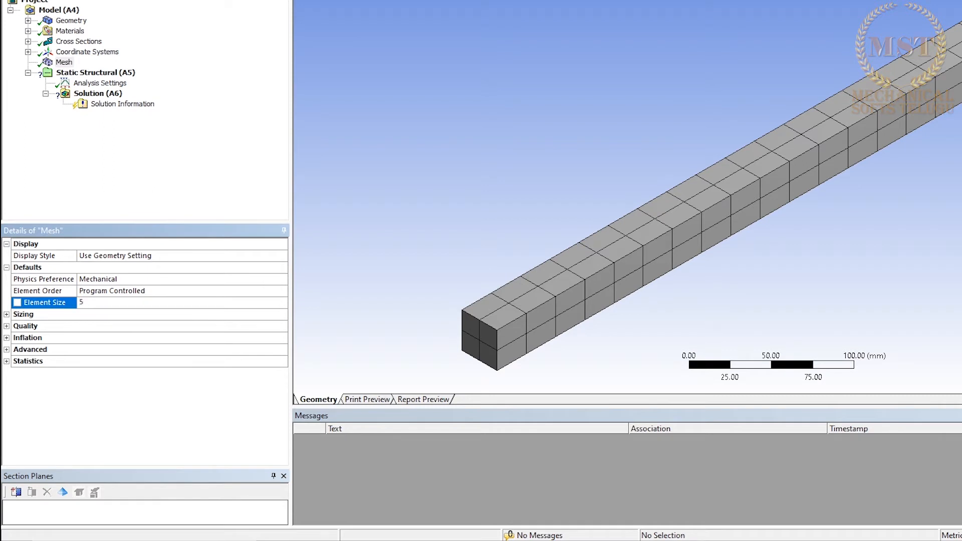
{"action": "key", "text": "Return"}
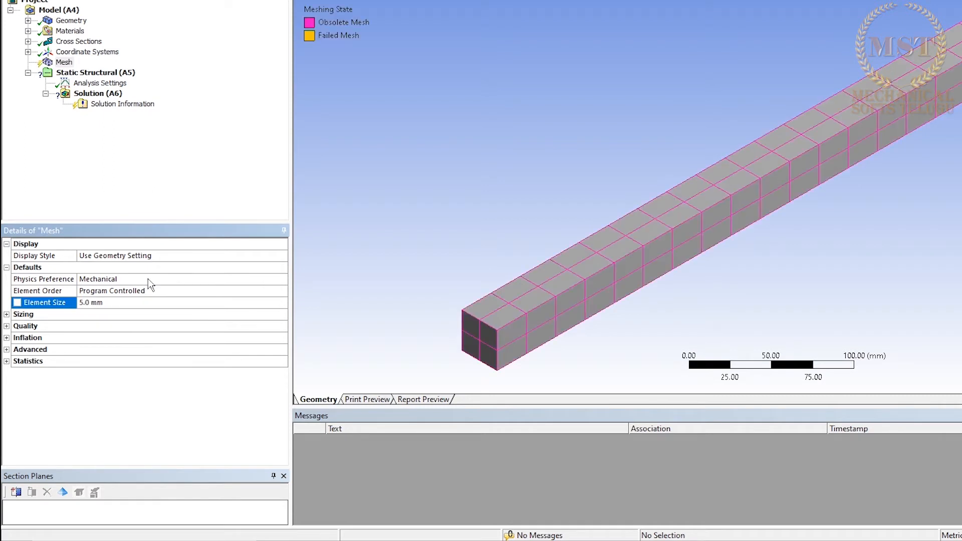
{"action": "right_click", "coordinate": [65, 62]}
{"action": "left_click", "coordinate": [89, 92]}
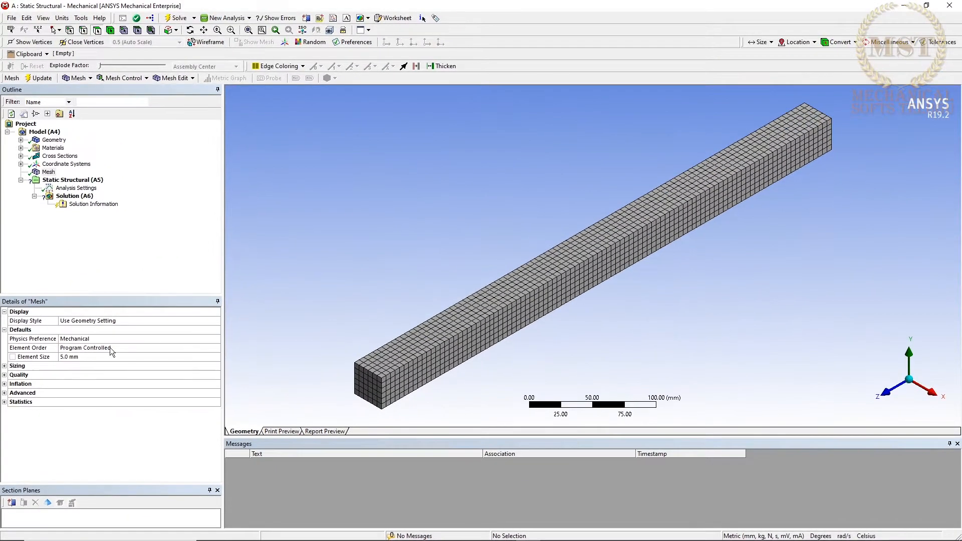
Add a Fixed Support to the static structural analysis on the square end face farther from the top face's split line.
{"action": "left_click", "coordinate": [68, 180]}
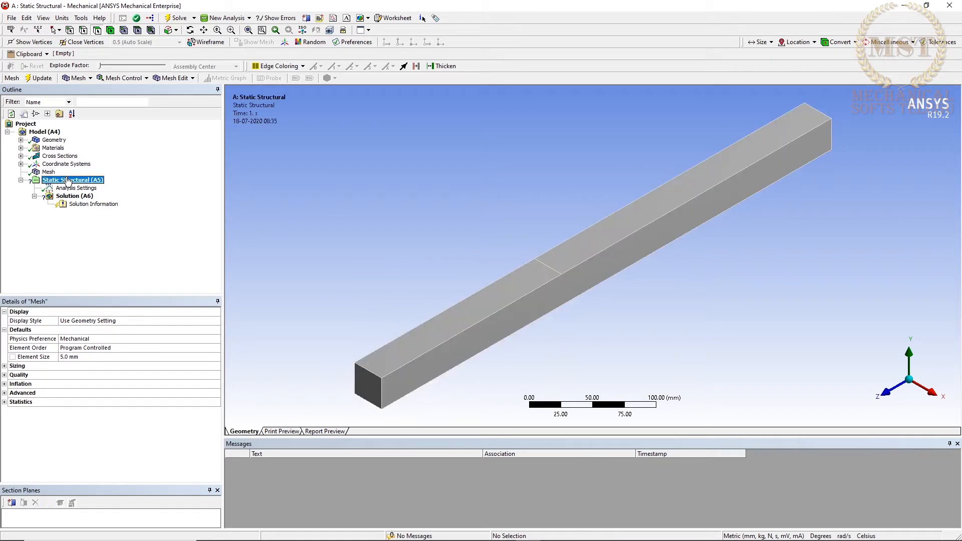
{"action": "right_click", "coordinate": [68, 180]}
{"action": "mouse_move", "coordinate": [125, 184]}
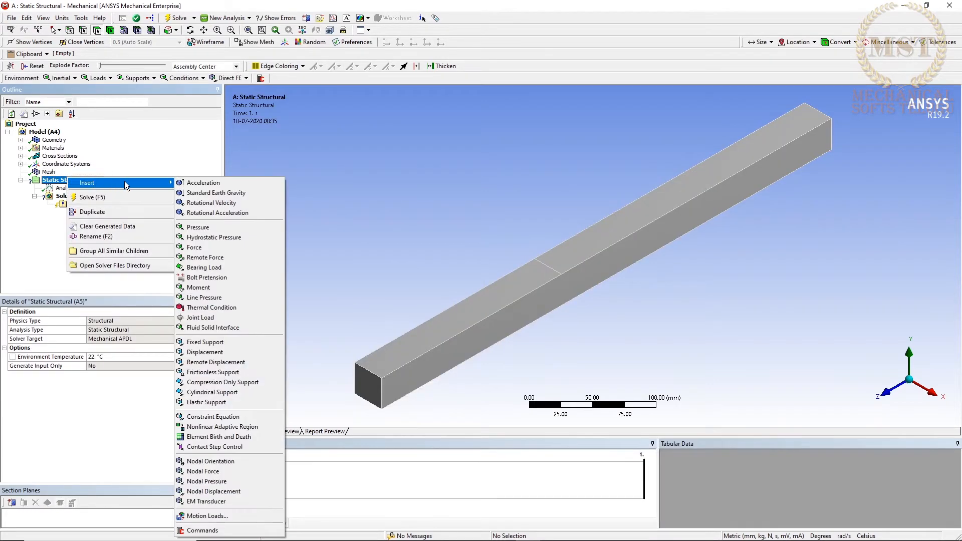
{"action": "left_click", "coordinate": [198, 342]}
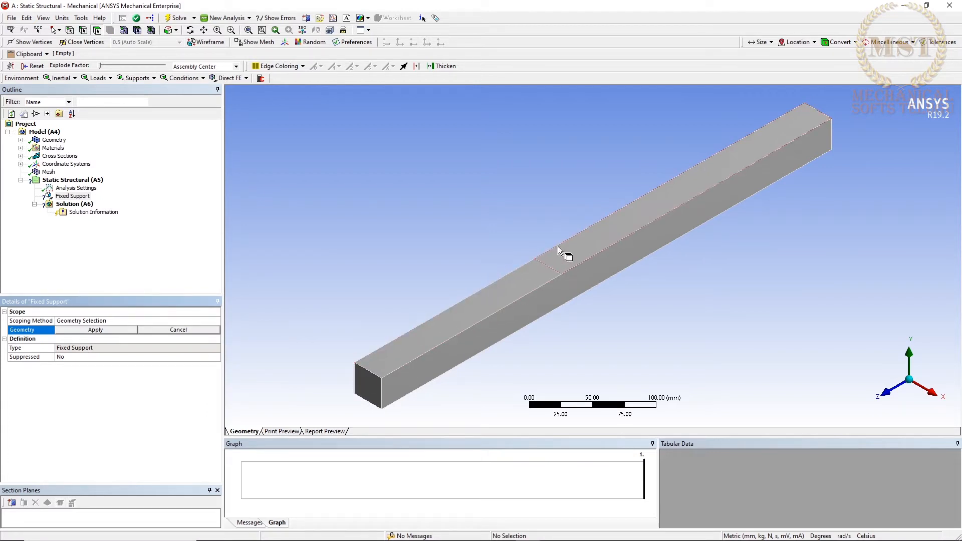
{"action": "middle_click_drag", "start_coordinate": [717, 177], "coordinate": [852, 211]}
{"action": "left_click", "coordinate": [858, 197]}
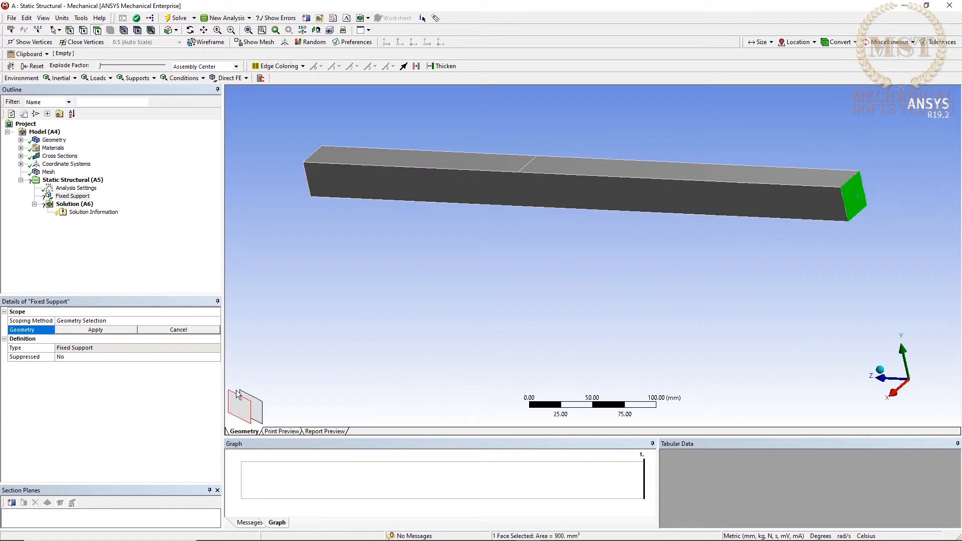
{"action": "left_click", "coordinate": [119, 329]}
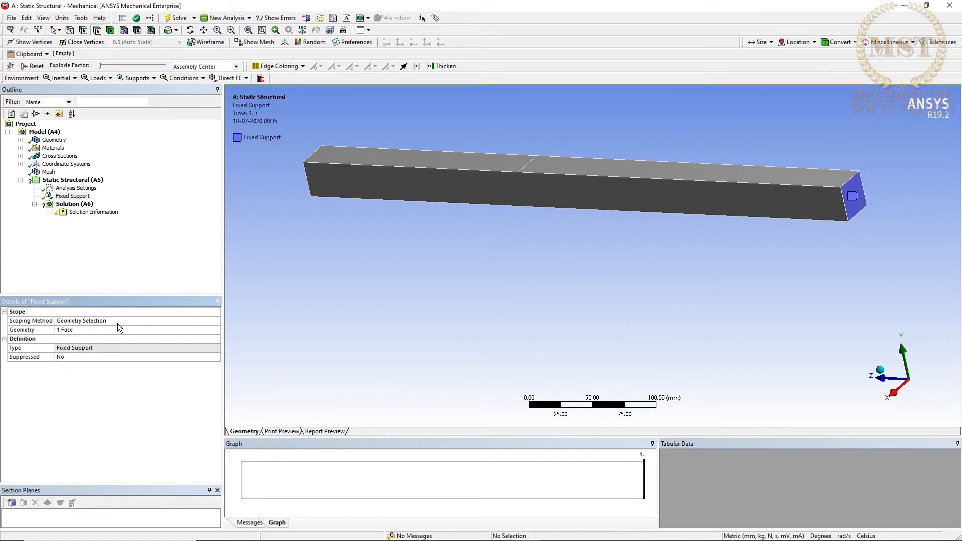
Add a Force to the static structural analysis, scoped to the split-line edge across the beam's top face.
{"action": "middle_click_drag", "start_coordinate": [480, 273], "coordinate": [620, 269]}
{"action": "right_click", "coordinate": [87, 182]}
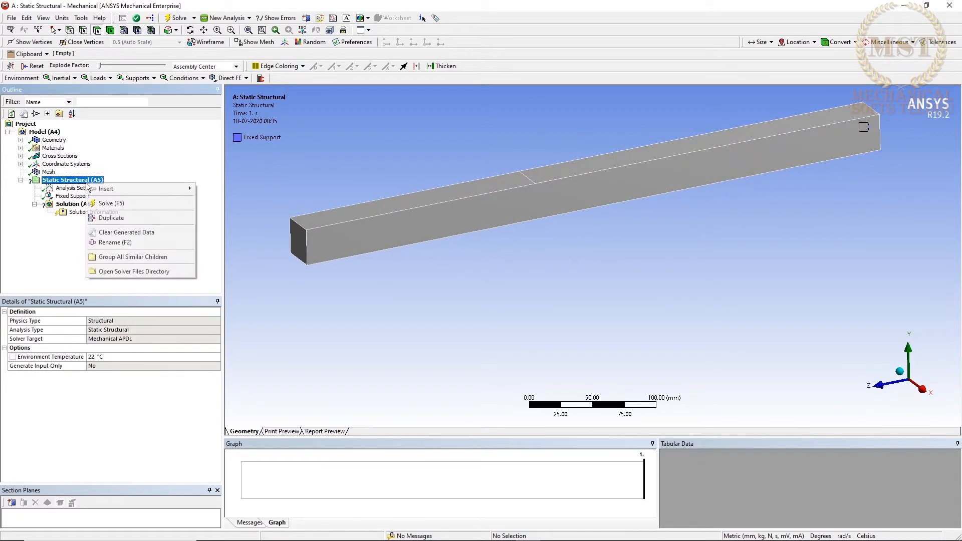
{"action": "mouse_move", "coordinate": [105, 190]}
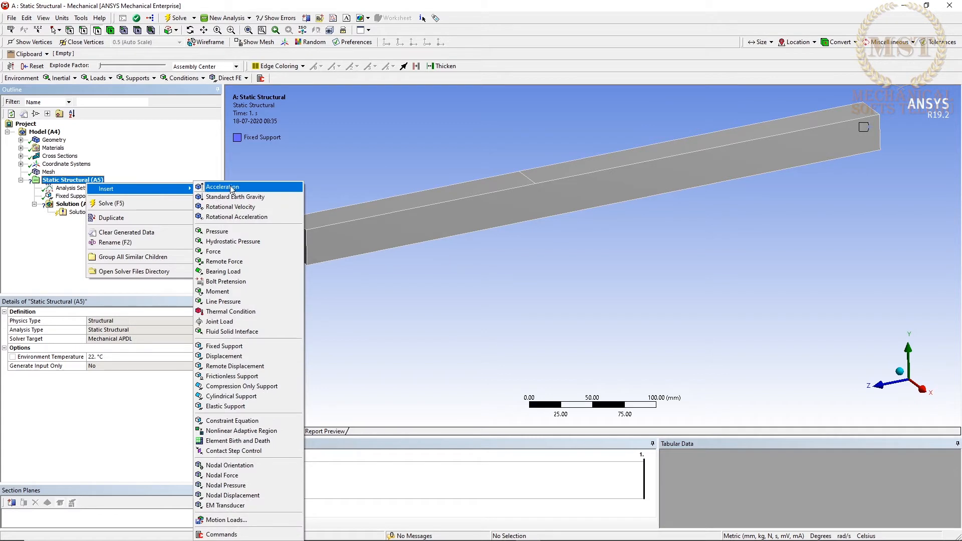
{"action": "left_click", "coordinate": [217, 252]}
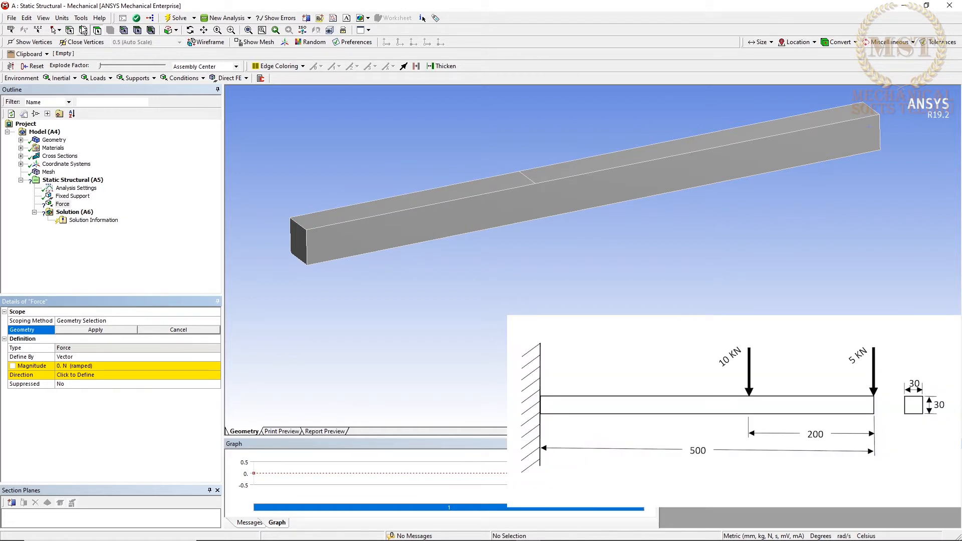
{"action": "left_click", "coordinate": [525, 178]}
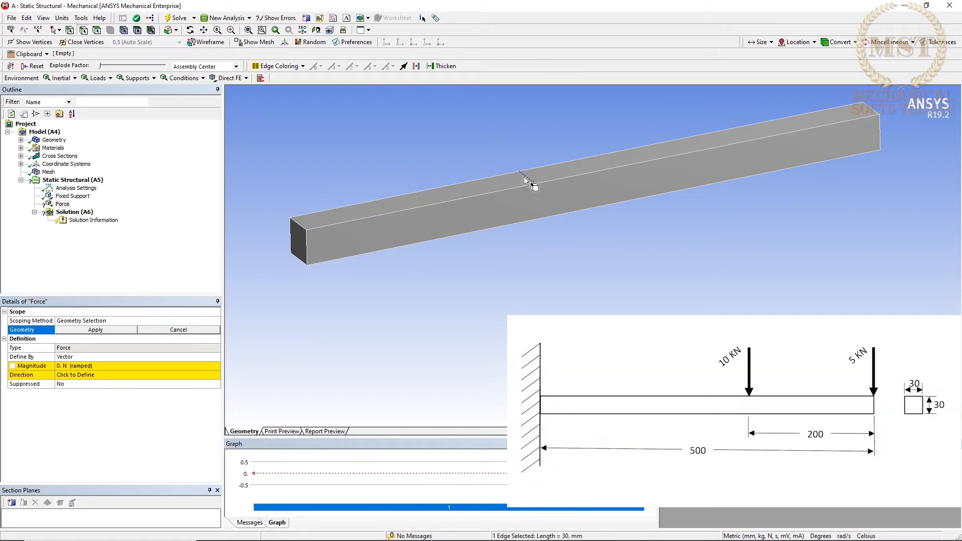
{"action": "left_click", "coordinate": [115, 328]}
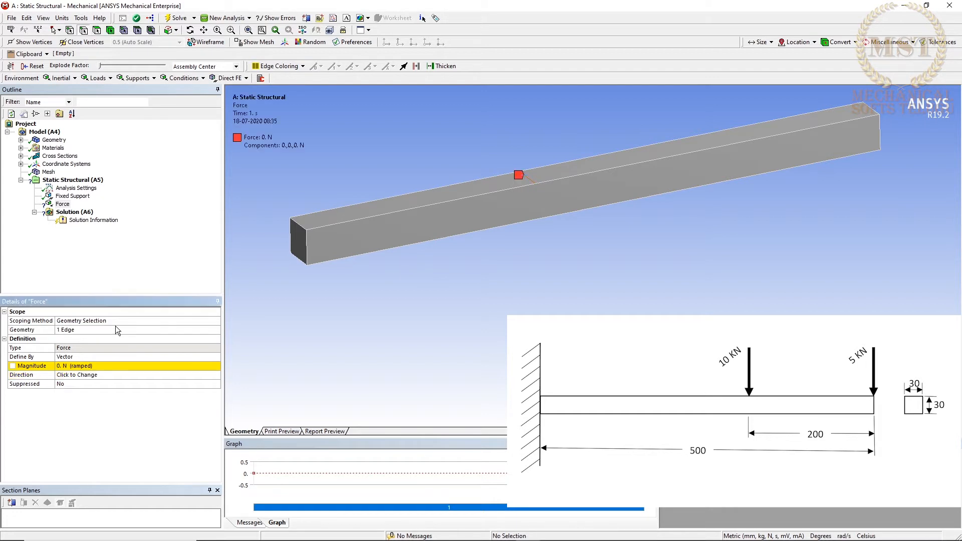
Define the split-line force by components, with a Y component of -10000 N.
{"action": "double_click", "coordinate": [100, 357]}
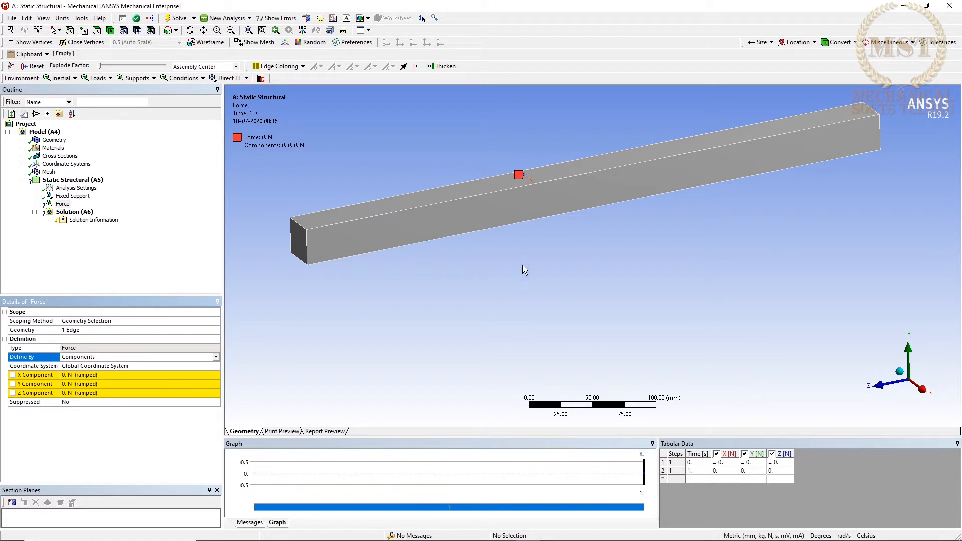
{"action": "left_click", "coordinate": [109, 383]}
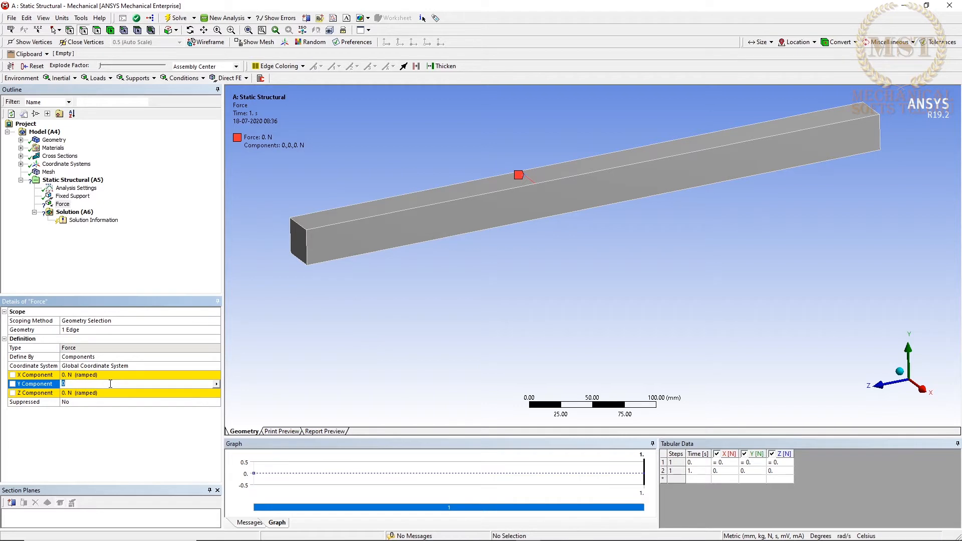
{"action": "type", "text": "-10000"}
{"action": "key", "text": "Return"}
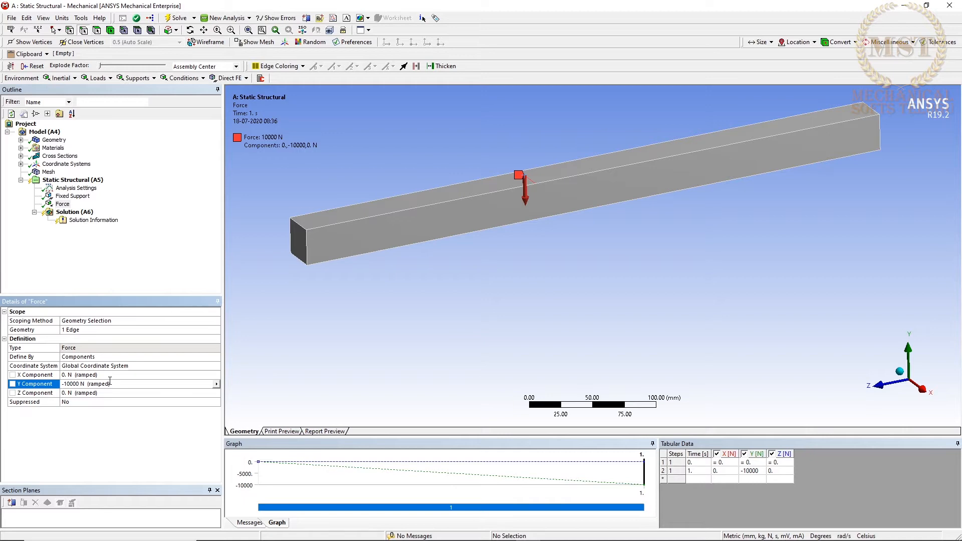
Add a second Force on the free end's top edge, defined by components with a Y component of -5000 N.
{"action": "right_click", "coordinate": [85, 183]}
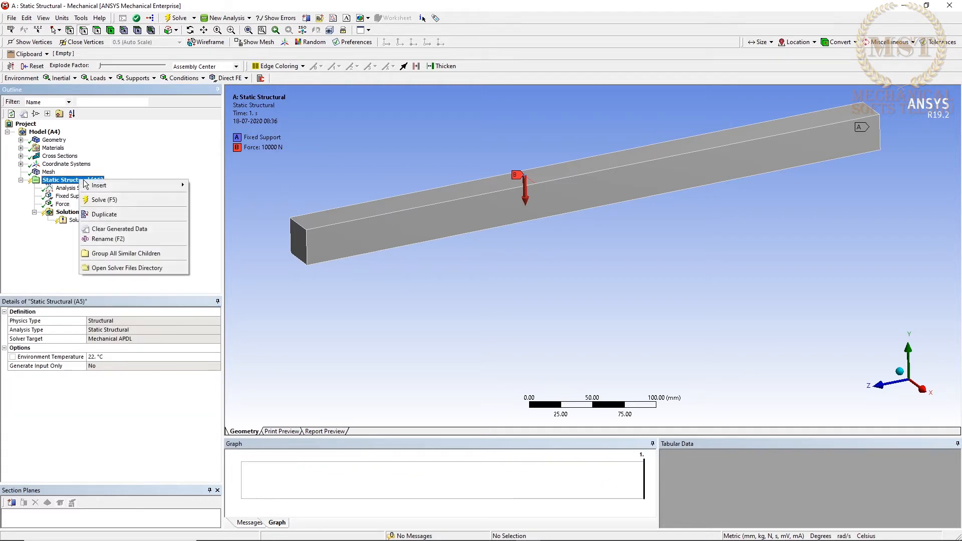
{"action": "mouse_move", "coordinate": [146, 187]}
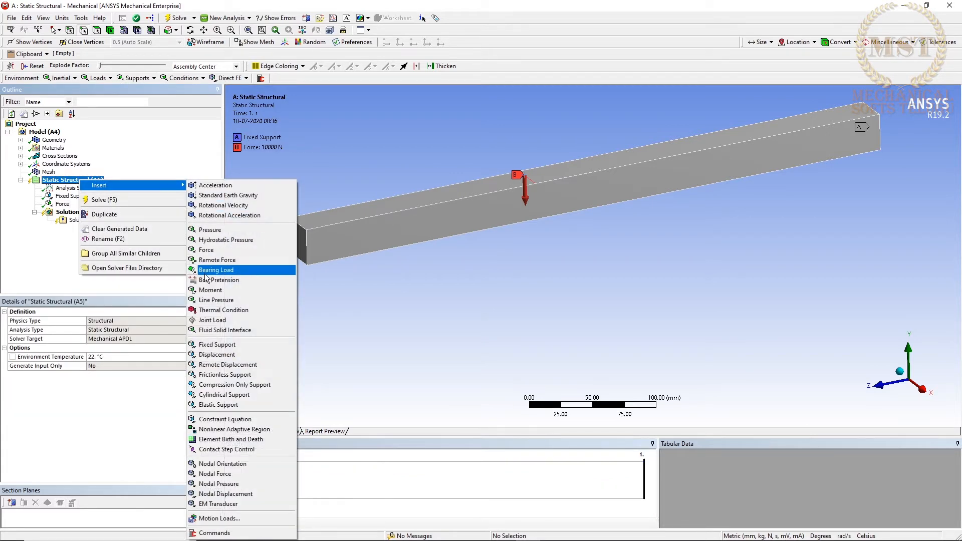
{"action": "left_click", "coordinate": [206, 250]}
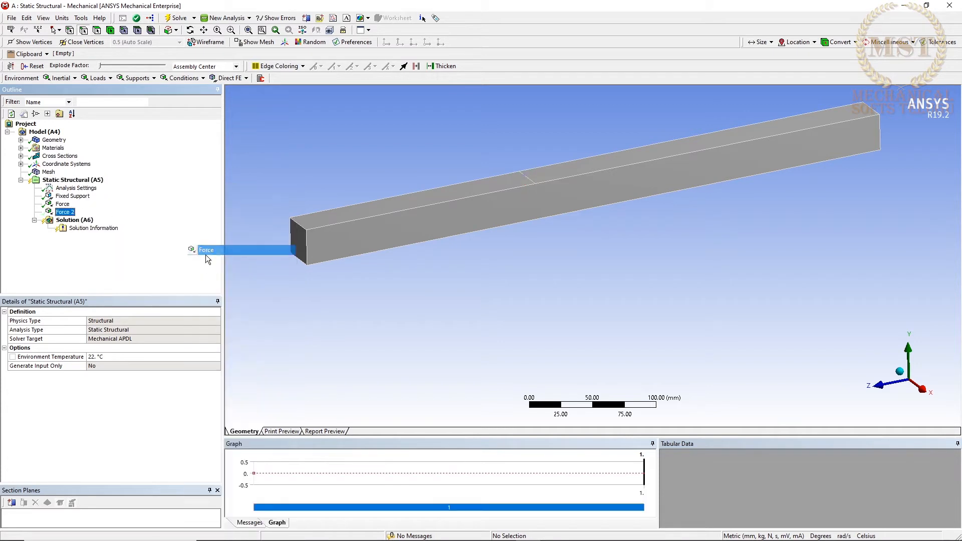
{"action": "left_click", "coordinate": [300, 225]}
{"action": "double_click", "coordinate": [78, 356]}
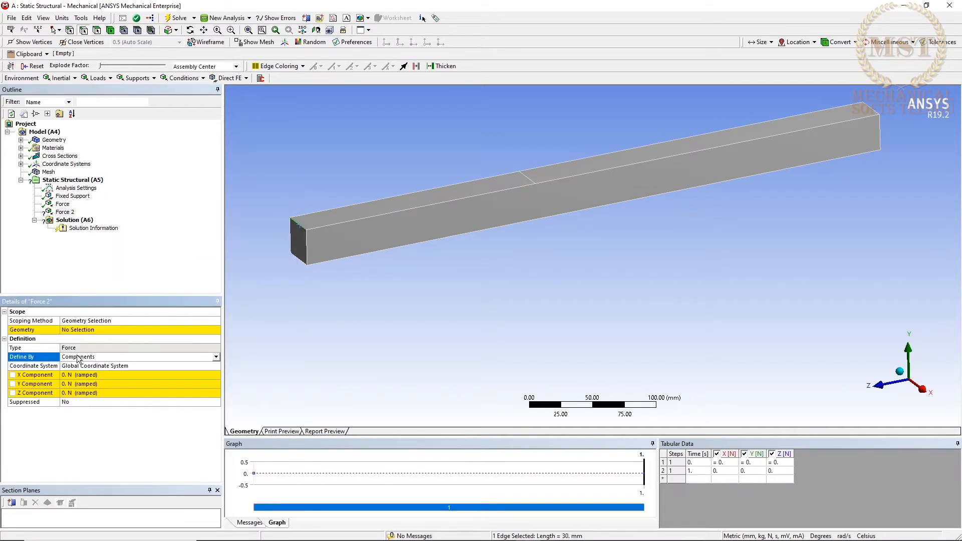
{"action": "left_click", "coordinate": [89, 385]}
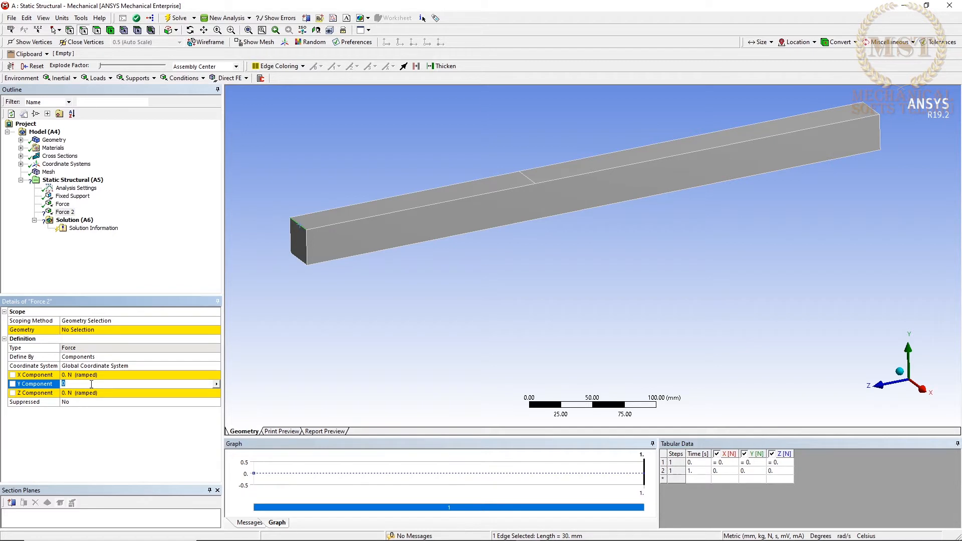
{"action": "type", "text": "-5000"}
{"action": "key", "text": "Return"}
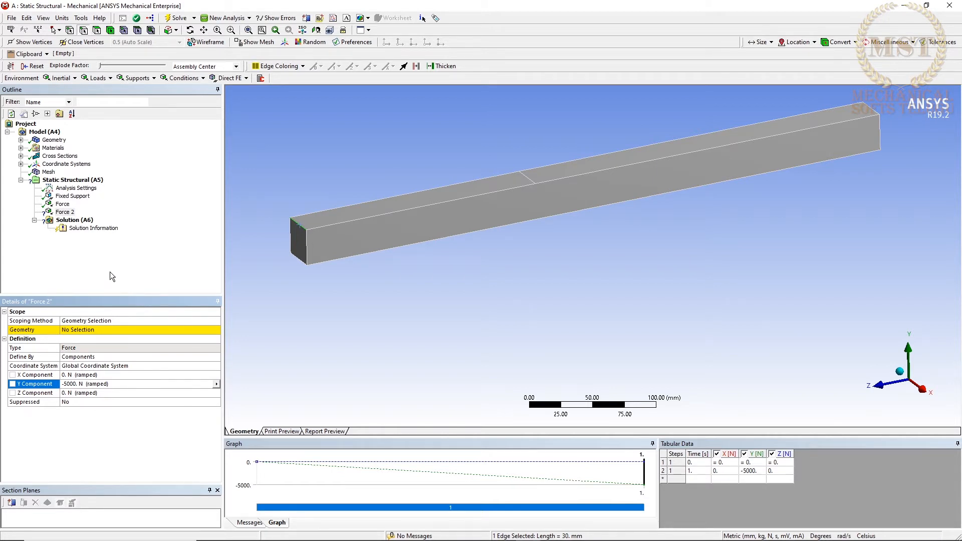
{"action": "left_click", "coordinate": [99, 330]}
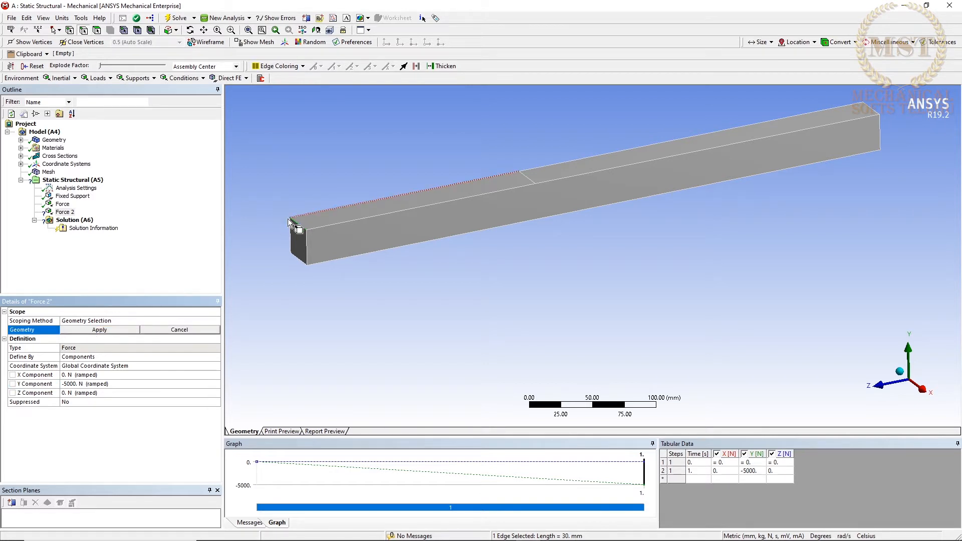
{"action": "left_click", "coordinate": [124, 331]}
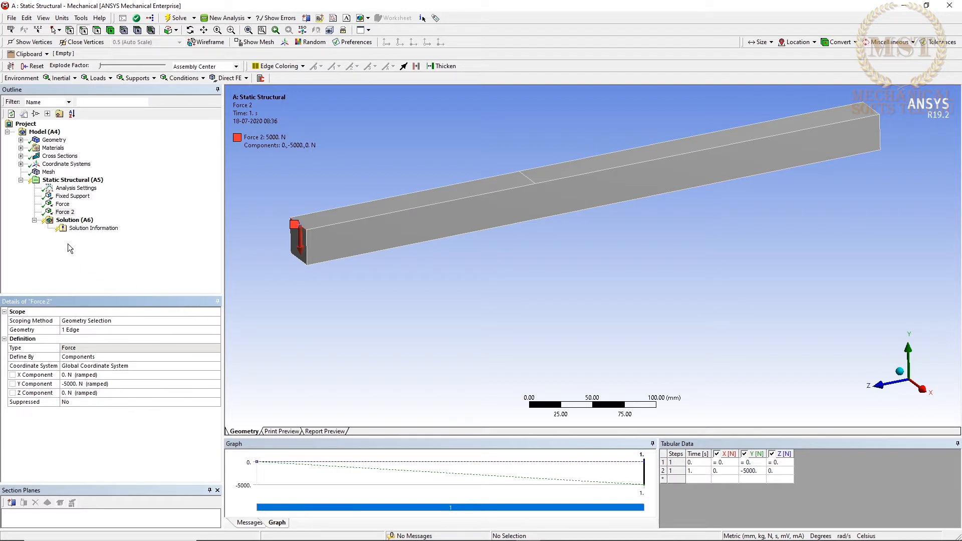
Add Total Deformation and Equivalent (von-Mises) stress results to the solution.
{"action": "right_click", "coordinate": [69, 221]}
{"action": "mouse_move", "coordinate": [136, 229]}
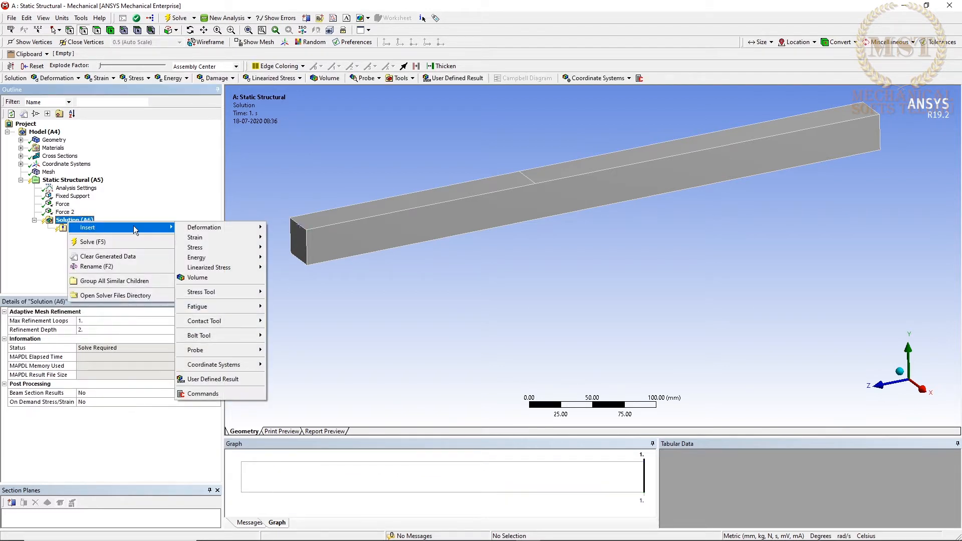
{"action": "mouse_move", "coordinate": [206, 230]}
{"action": "left_click", "coordinate": [276, 228]}
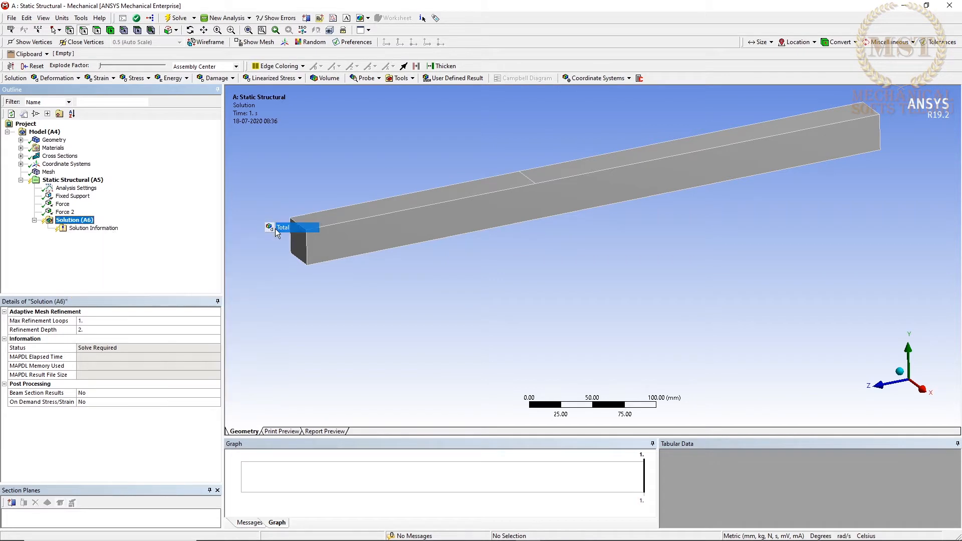
{"action": "right_click", "coordinate": [84, 222]}
{"action": "mouse_move", "coordinate": [129, 230]}
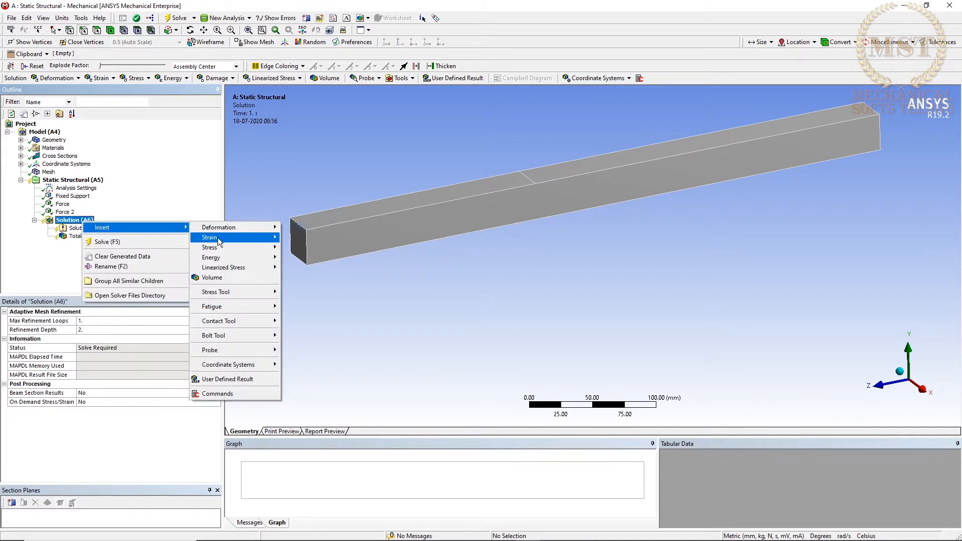
{"action": "mouse_move", "coordinate": [216, 247]}
{"action": "left_click", "coordinate": [312, 248]}
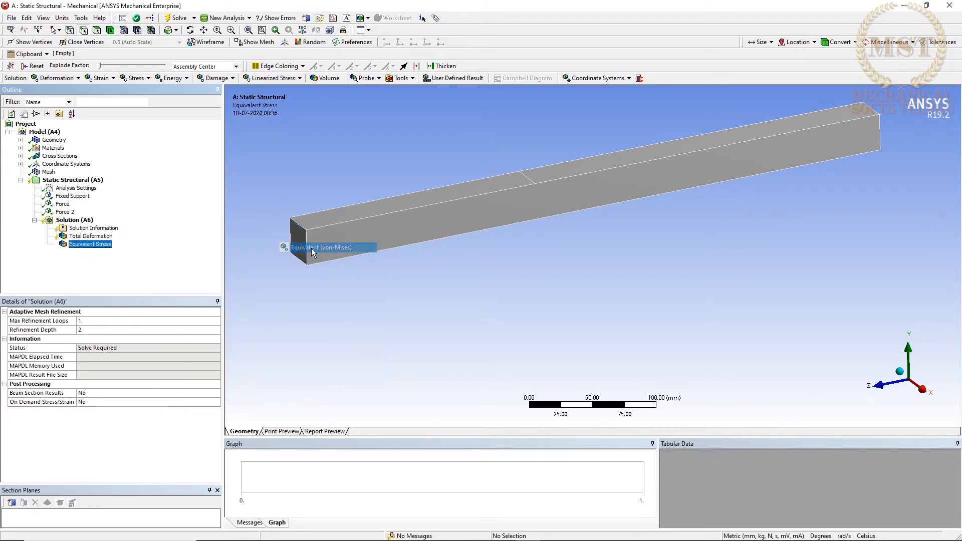
Solve the analysis and display the beam's Total Deformation result in a side view.
{"action": "right_click", "coordinate": [82, 220]}
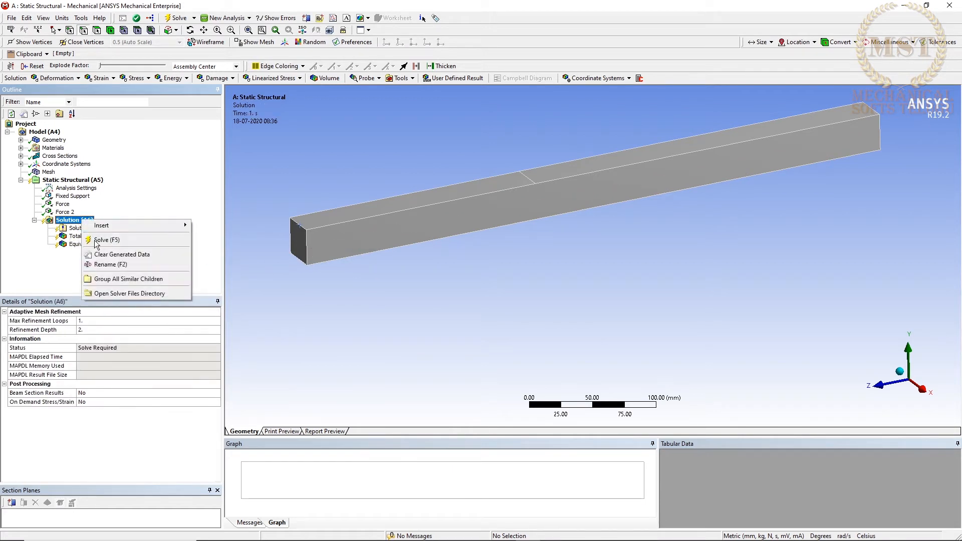
{"action": "left_click", "coordinate": [100, 240]}
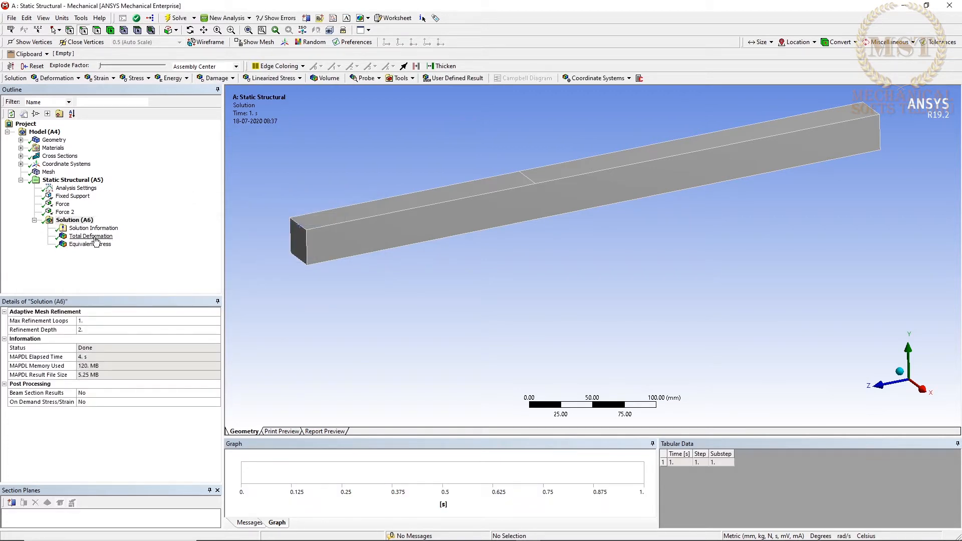
{"action": "left_click", "coordinate": [88, 237]}
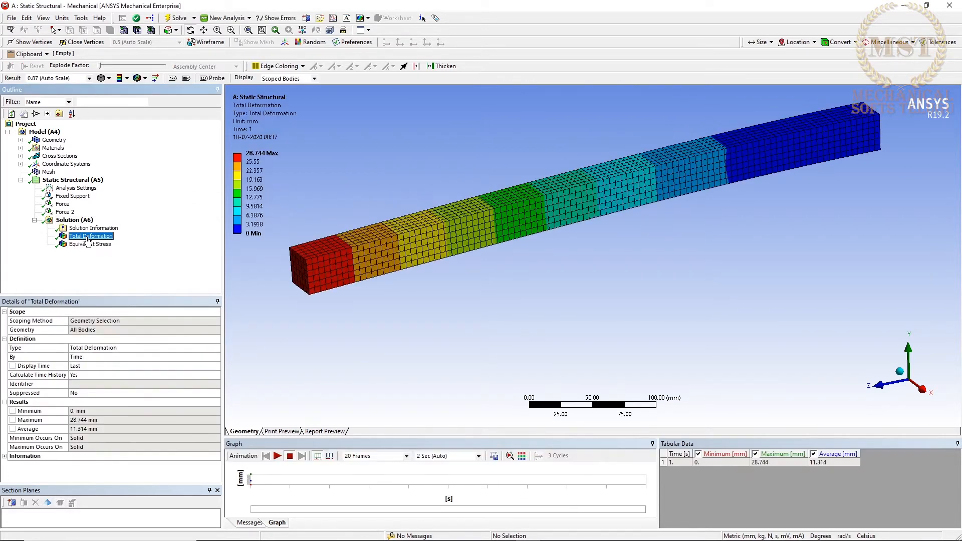
{"action": "middle_click_drag", "start_coordinate": [474, 298], "coordinate": [925, 401]}
{"action": "left_click", "coordinate": [916, 375]}
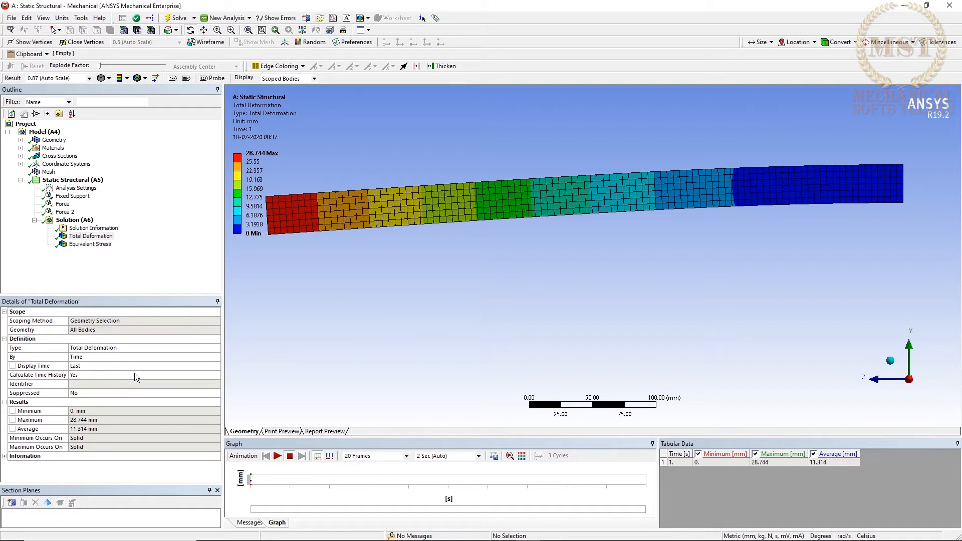
{"action": "scroll", "coordinate": [397, 247], "scroll_direction": "down", "scroll_amount": 1}
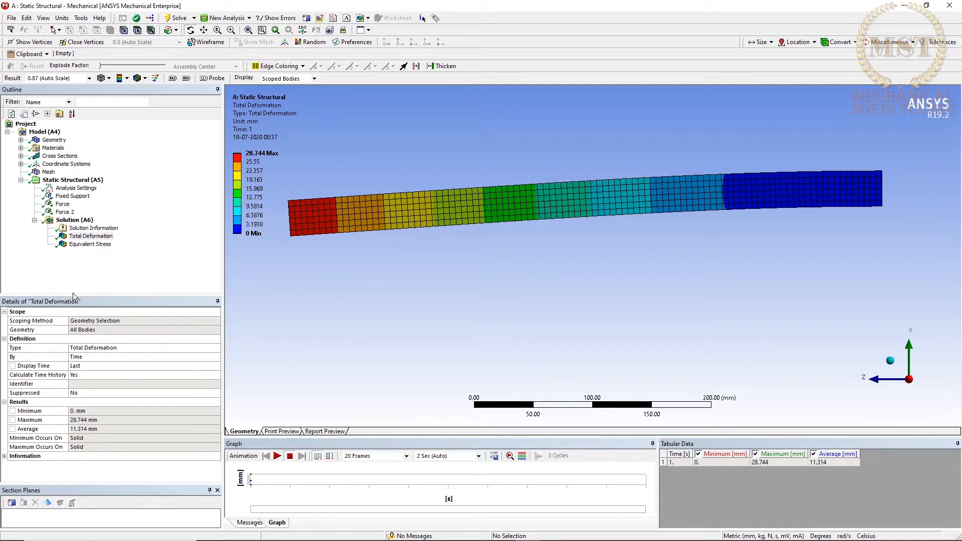
Display the Equivalent Stress result and examine the stress distribution at the beam's fixed end and along its side.
{"action": "left_click", "coordinate": [87, 245]}
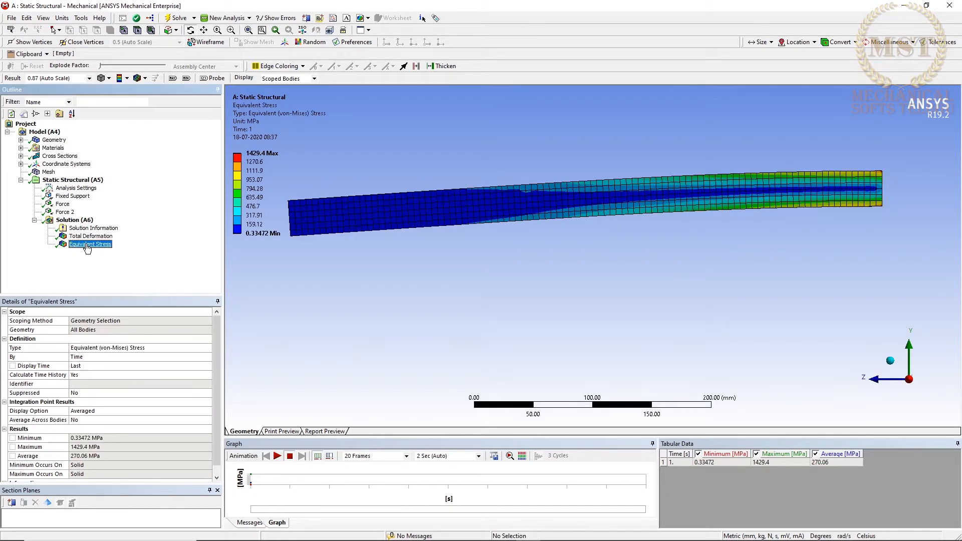
{"action": "left_click_drag", "start_coordinate": [608, 313], "coordinate": [527, 329]}
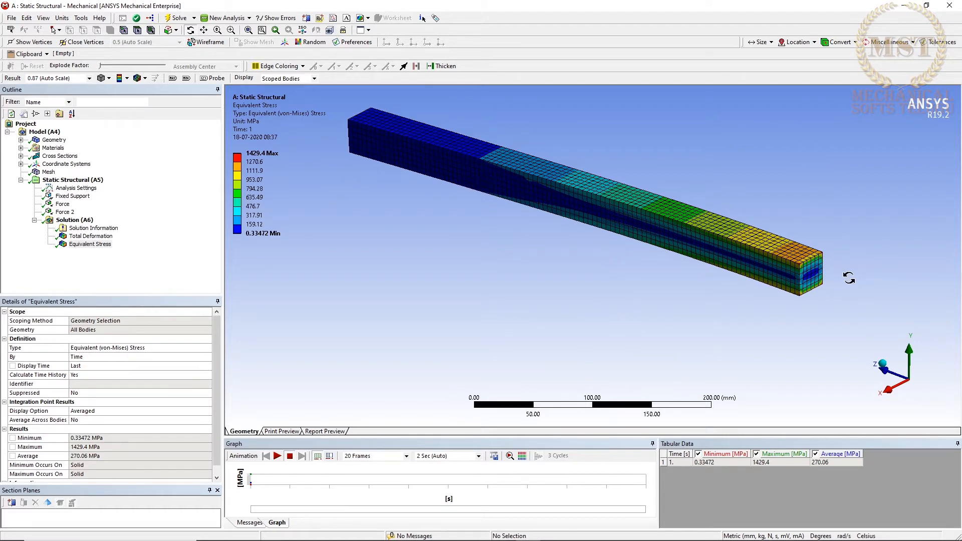
{"action": "right_click_drag", "start_coordinate": [653, 190], "coordinate": [844, 312]}
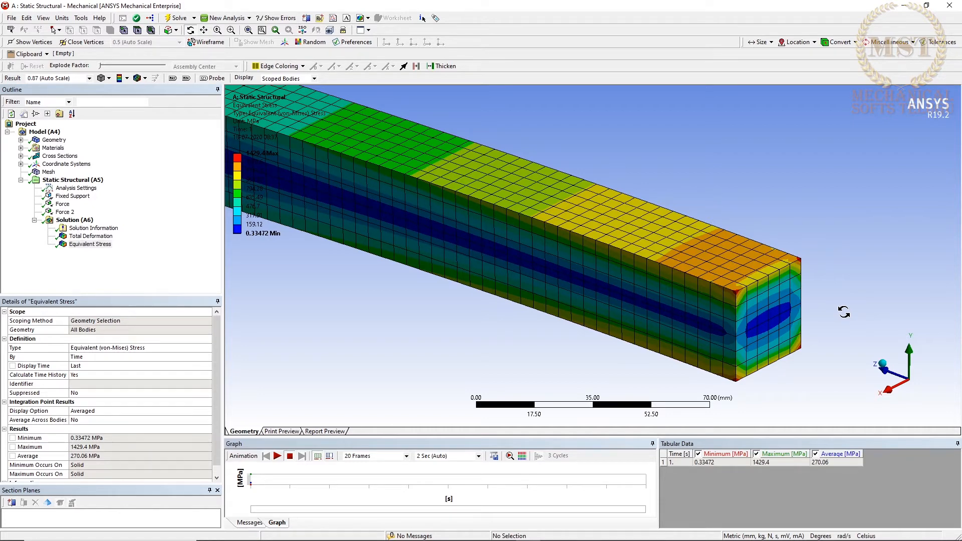
{"action": "scroll", "coordinate": [409, 281], "scroll_direction": "down", "scroll_amount": 5}
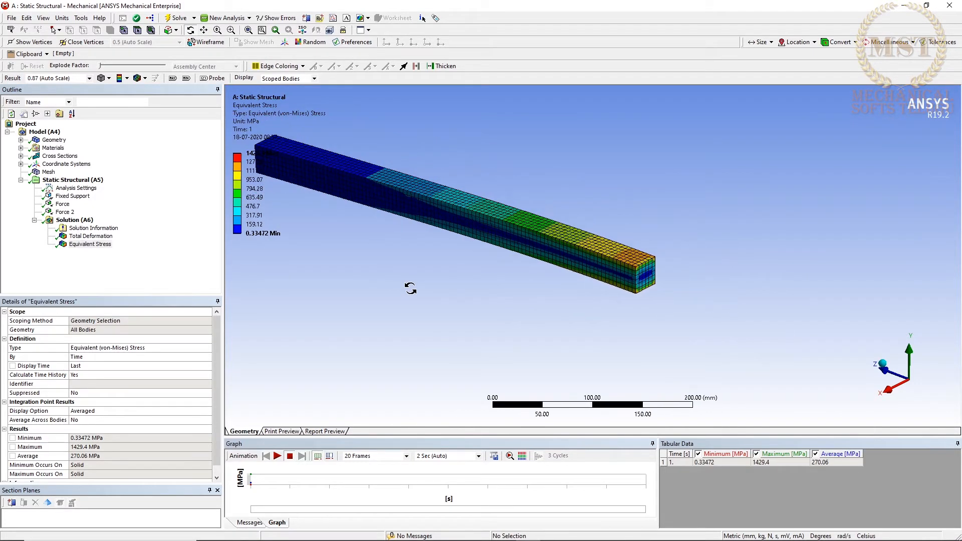
{"action": "left_click", "coordinate": [885, 391]}
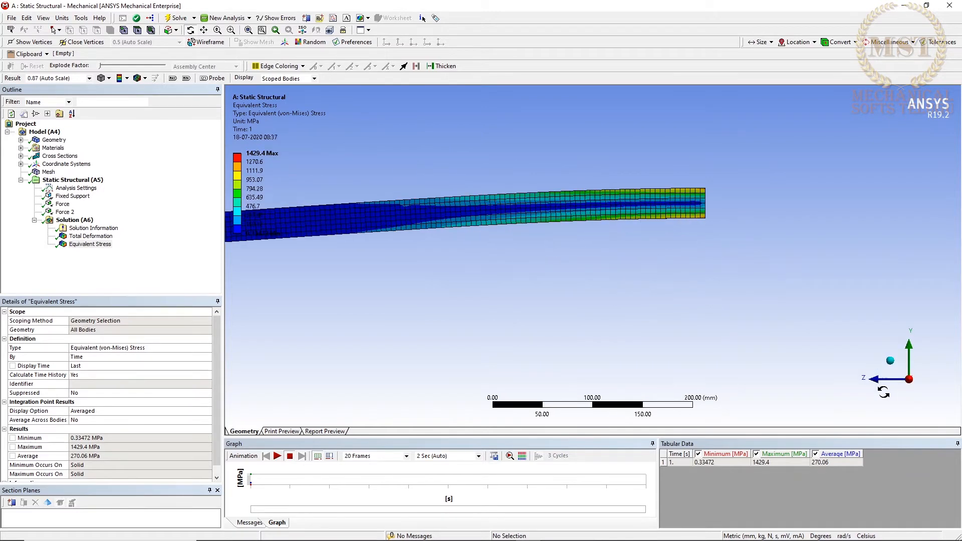
{"action": "left_click", "coordinate": [512, 331]}
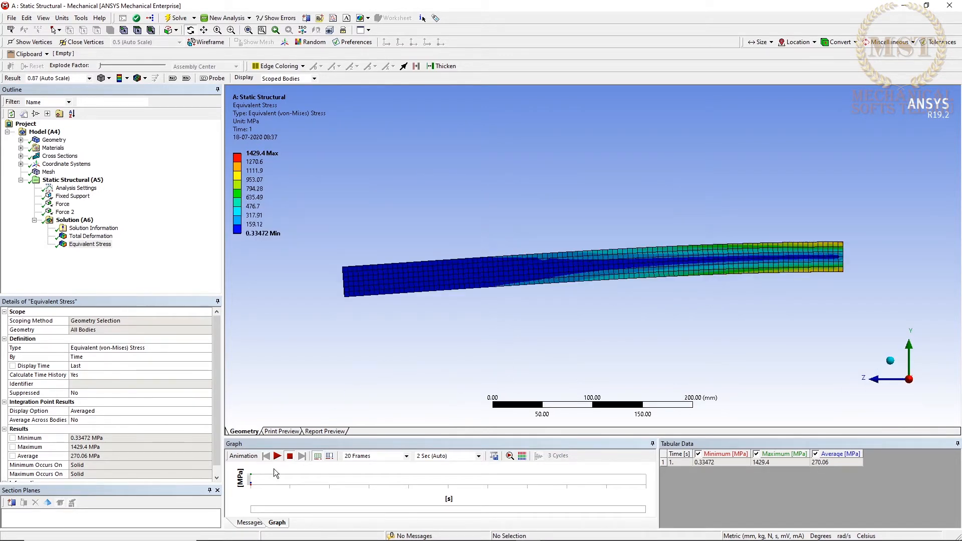
Animate the Equivalent Stress and Total Deformation results of the beam and stop the playback.
{"action": "left_click", "coordinate": [278, 456]}
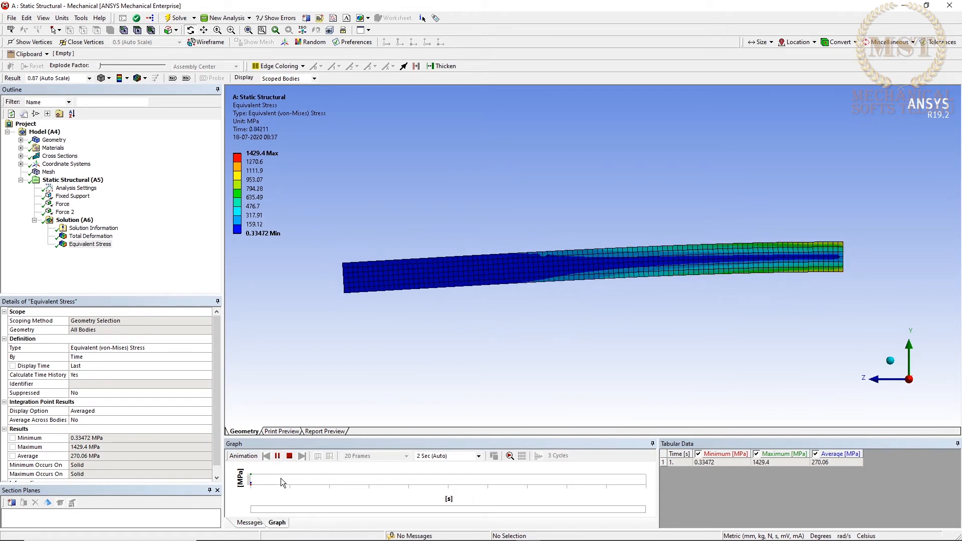
{"action": "left_click", "coordinate": [91, 236]}
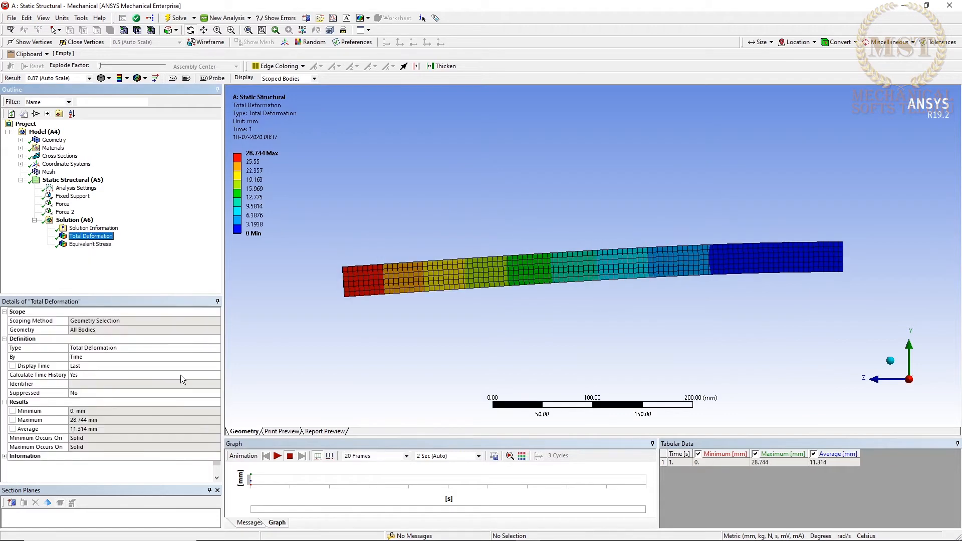
{"action": "left_click", "coordinate": [277, 456]}
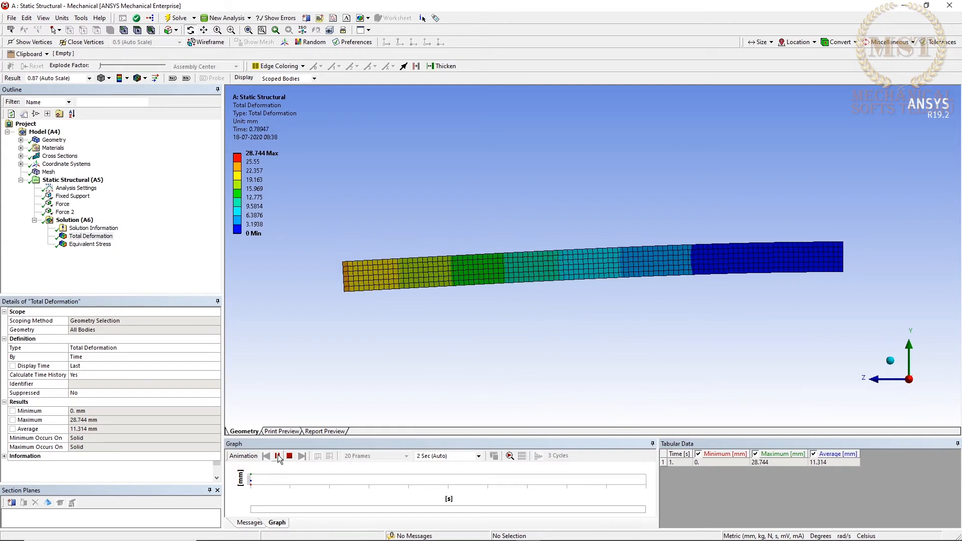
{"action": "left_click", "coordinate": [278, 456]}
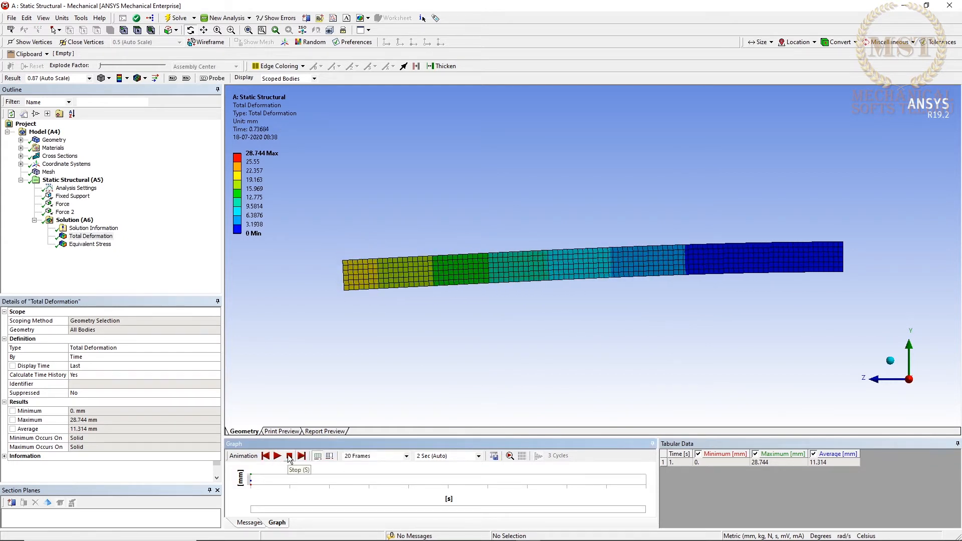
{"action": "left_click", "coordinate": [290, 457]}
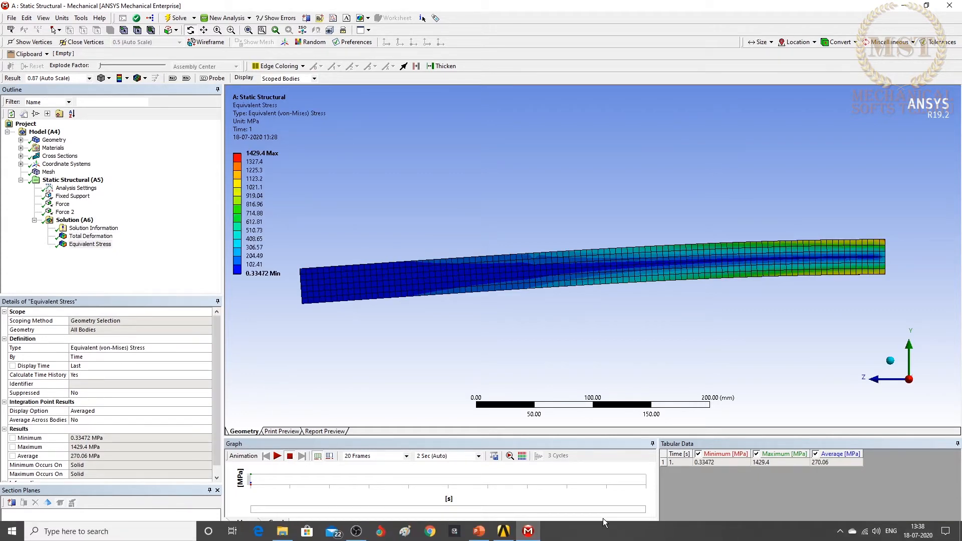
Switch to Workbench and rename the solved Static Structural system as Cantilever.
{"action": "left_click", "coordinate": [503, 531]}
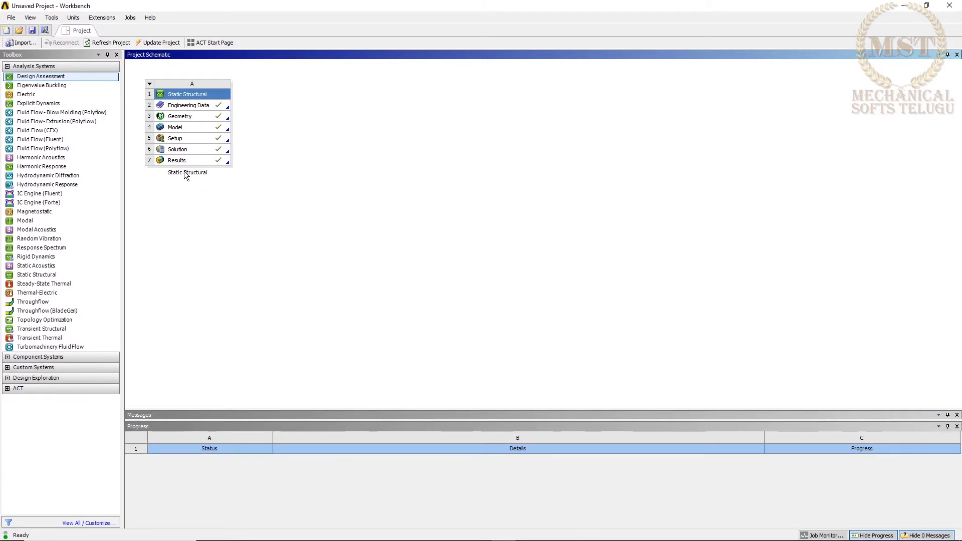
{"action": "left_click", "coordinate": [149, 83]}
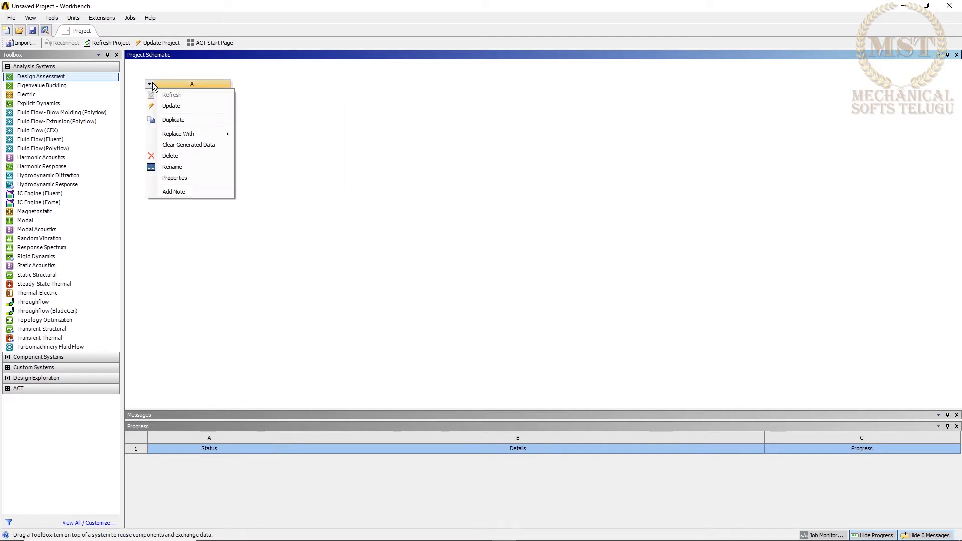
{"action": "left_click", "coordinate": [176, 167]}
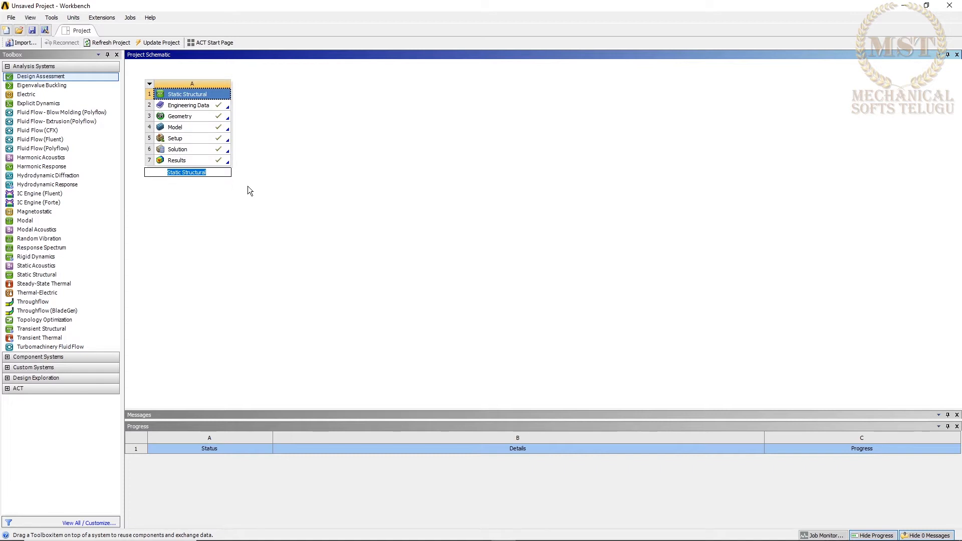
{"action": "type", "text": "Cantilever"}
{"action": "key", "text": "Return"}
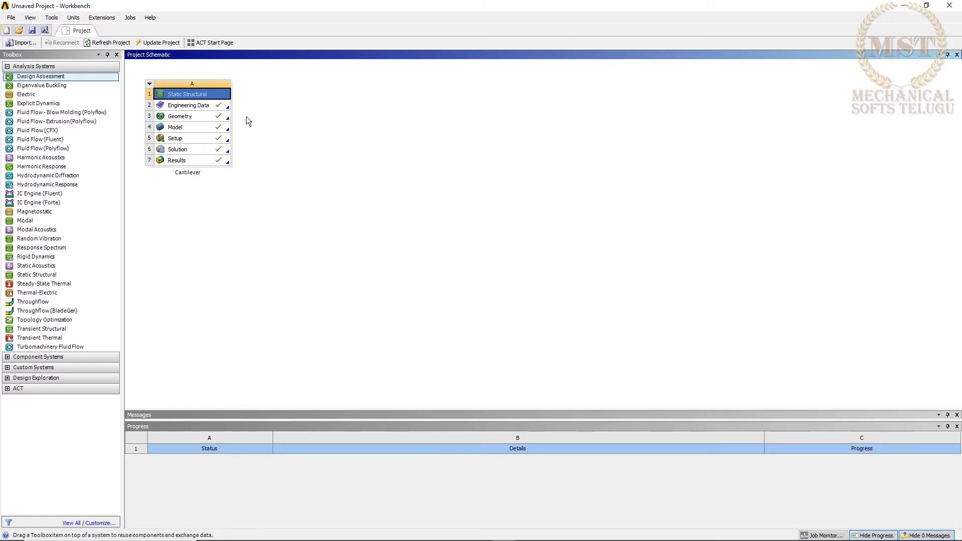
Add a second Static Structural system beside the Cantilever system and open its geometry in DesignModeler.
{"action": "left_click_drag", "start_coordinate": [33, 279], "coordinate": [296, 106]}
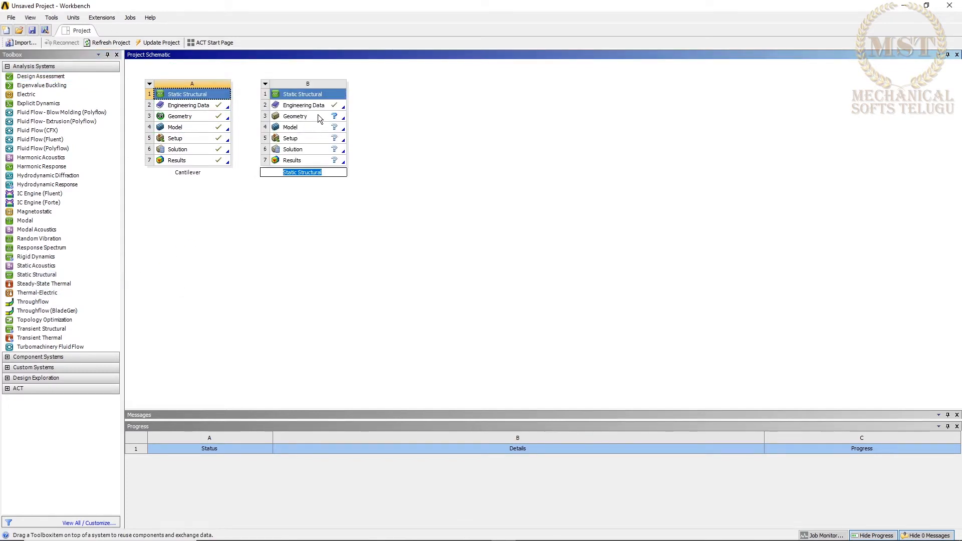
{"action": "left_click", "coordinate": [318, 118]}
{"action": "right_click", "coordinate": [318, 119]}
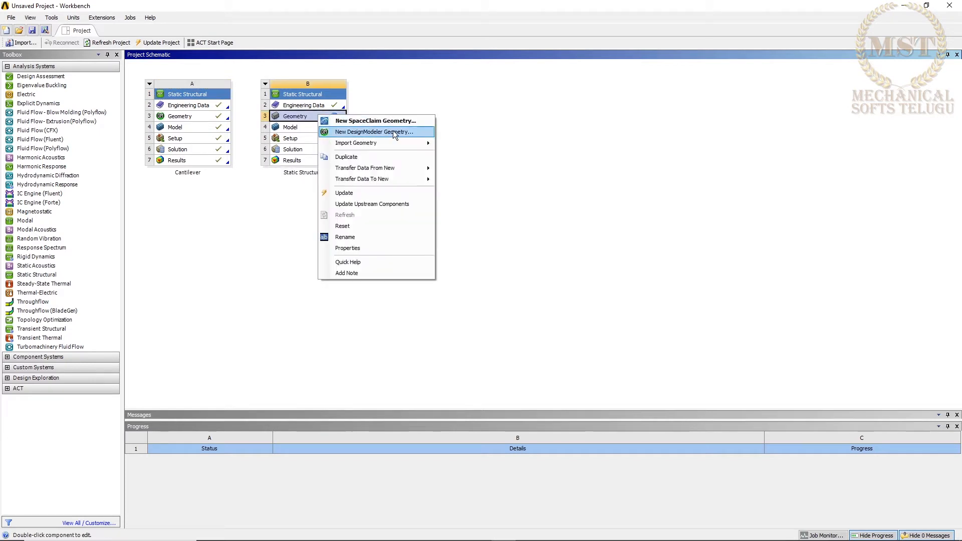
{"action": "left_click", "coordinate": [392, 139]}
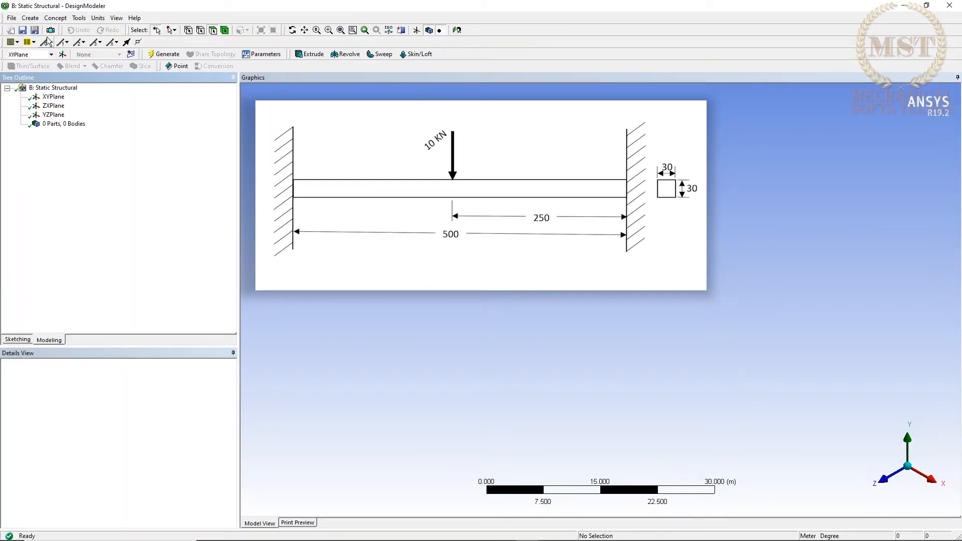
Create a rectangular cross section and set the length unit to millimetres.
{"action": "left_click", "coordinate": [55, 18]}
{"action": "mouse_move", "coordinate": [111, 122]}
{"action": "left_click", "coordinate": [146, 121]}
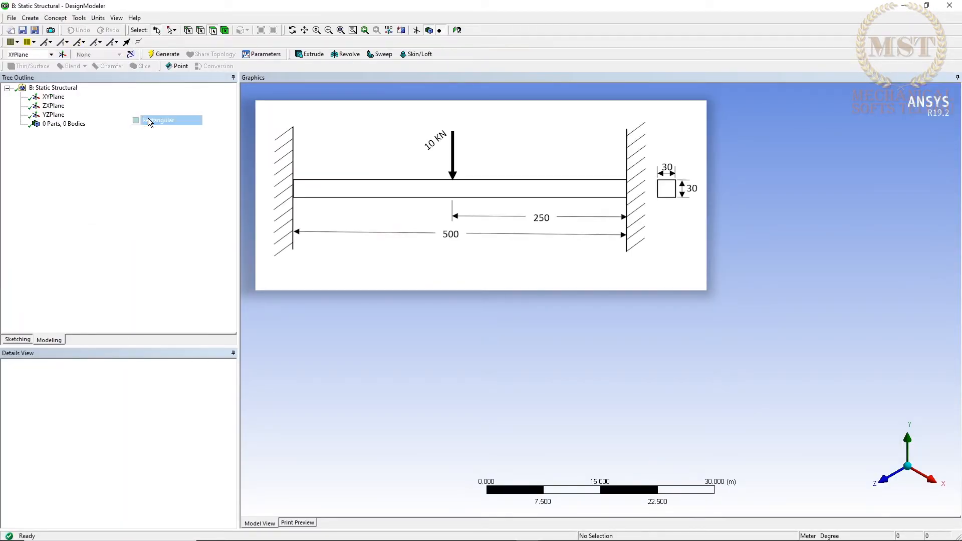
{"action": "left_click", "coordinate": [98, 18]}
{"action": "left_click", "coordinate": [106, 52]}
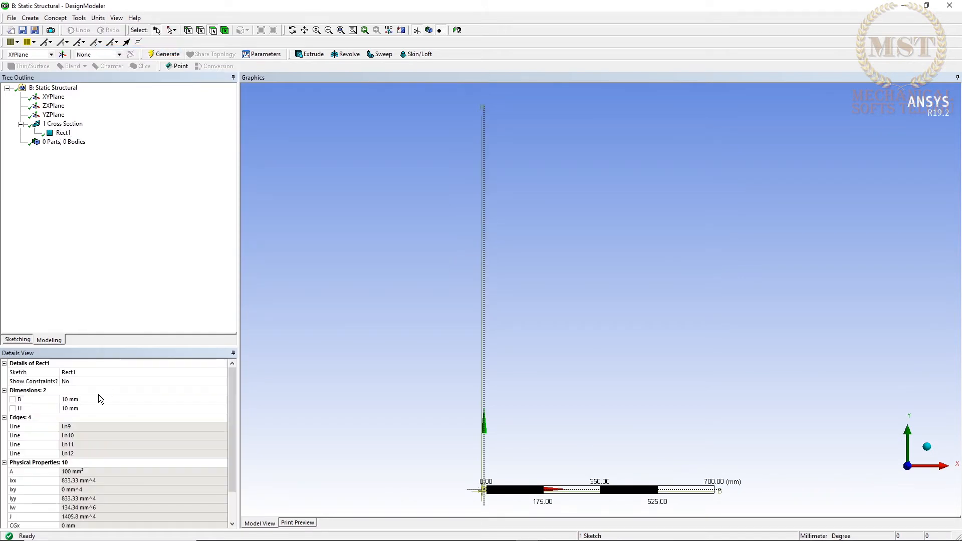
Set the rectangular cross section's B and H dimensions to 30 mm each.
{"action": "left_click", "coordinate": [103, 399]}
{"action": "type", "text": "30"}
{"action": "key", "text": "Return"}
{"action": "left_click", "coordinate": [103, 408]}
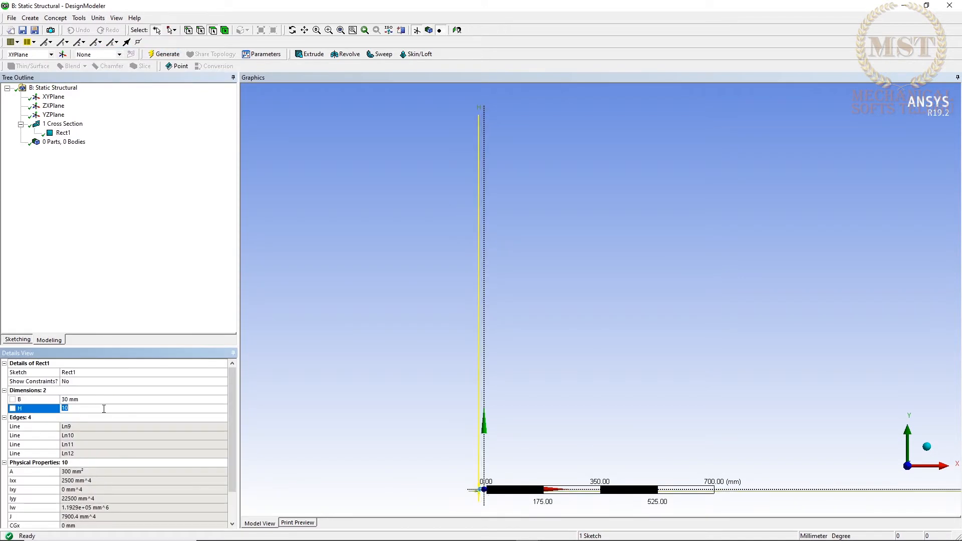
{"action": "type", "text": "30"}
{"action": "key", "text": "Return"}
{"action": "right_click_drag", "start_coordinate": [454, 461], "coordinate": [501, 509]}
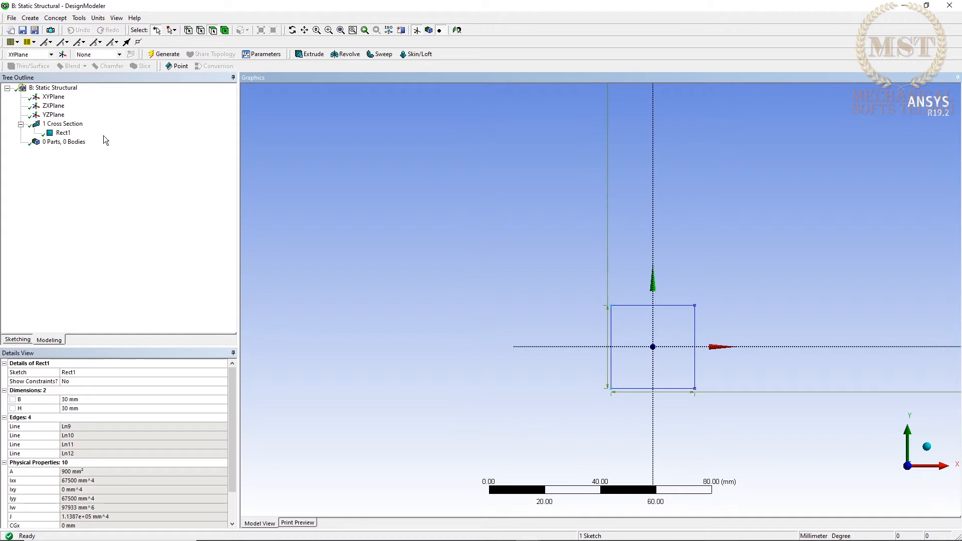
Extrude the Rect1 cross section to a depth of 500 mm as added material and generate the solid beam.
{"action": "left_click", "coordinate": [30, 18]}
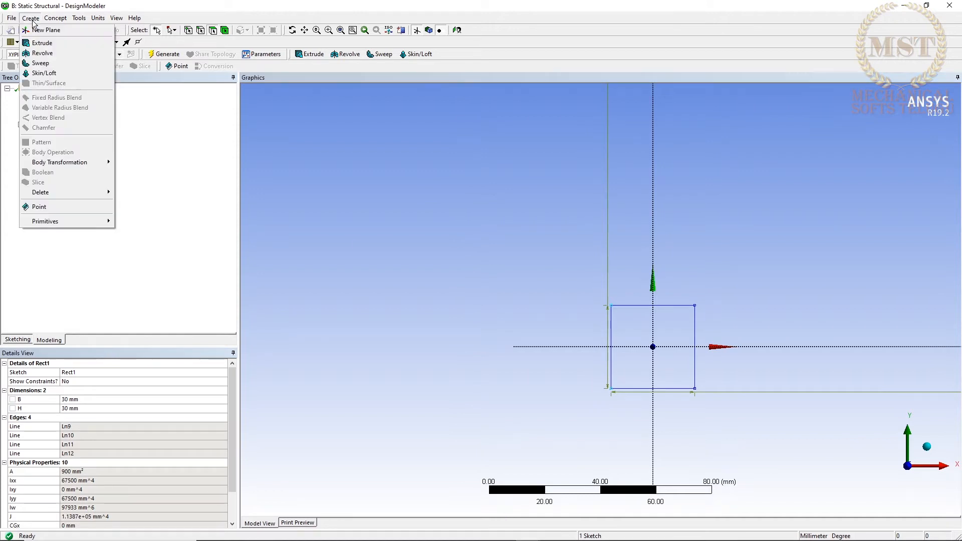
{"action": "left_click", "coordinate": [45, 42]}
{"action": "left_click", "coordinate": [64, 142]}
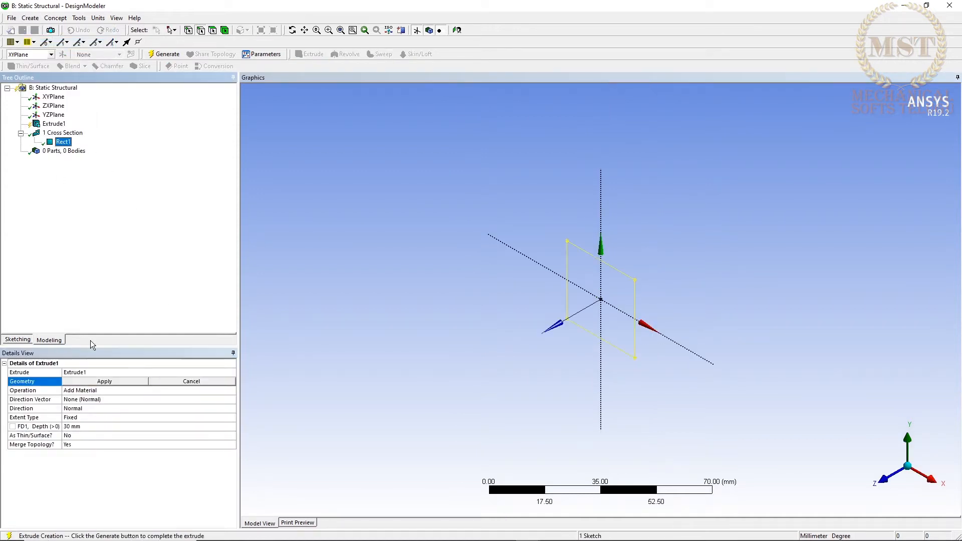
{"action": "left_click", "coordinate": [88, 383]}
{"action": "left_click", "coordinate": [87, 428]}
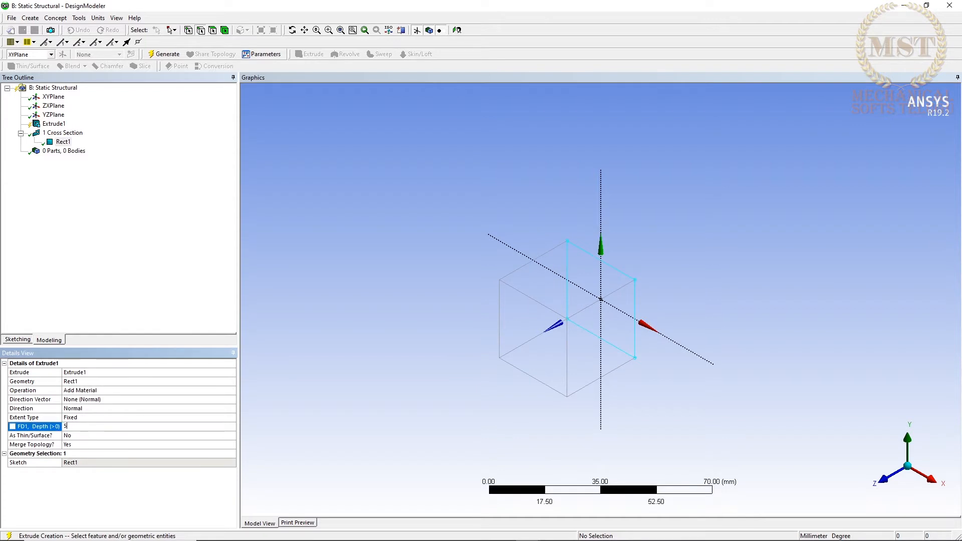
{"action": "type", "text": "500"}
{"action": "key", "text": "Return"}
{"action": "left_click", "coordinate": [164, 54]}
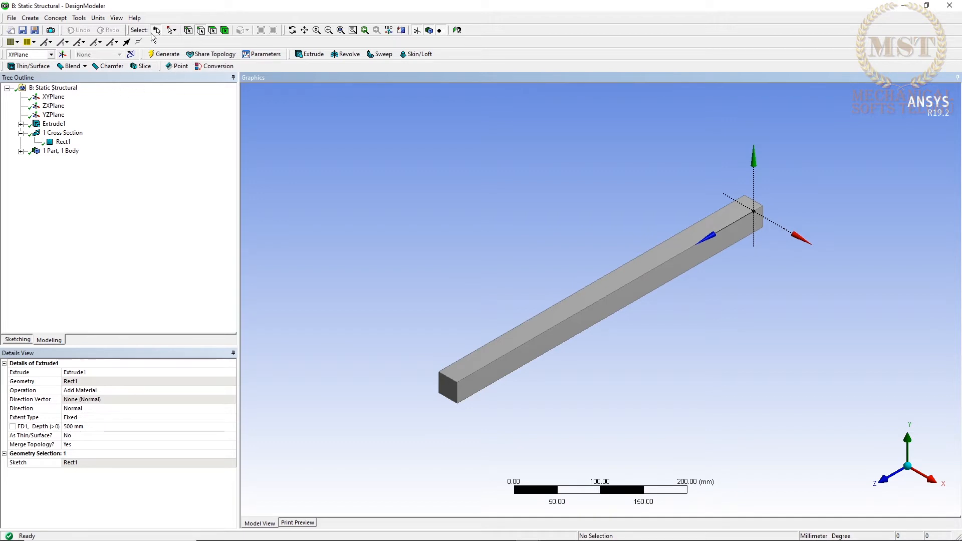
Create and generate a new plane from the beam's top face.
{"action": "left_click", "coordinate": [579, 296]}
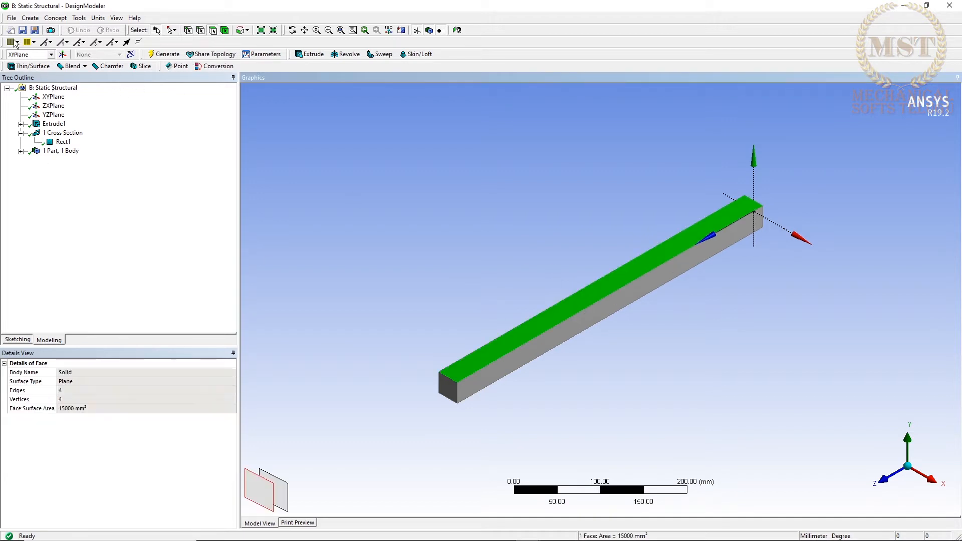
{"action": "left_click", "coordinate": [62, 55]}
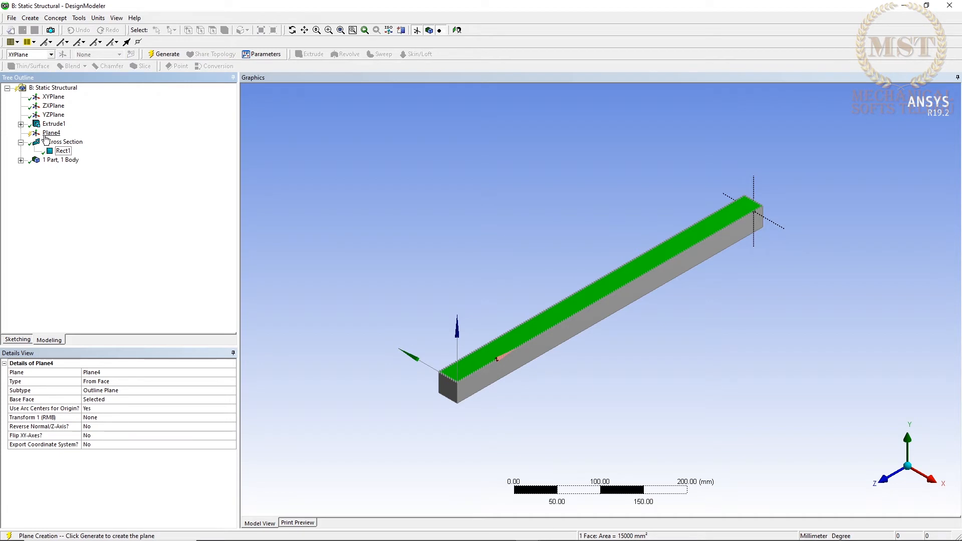
{"action": "left_click", "coordinate": [164, 54]}
Insert a sketch projection of the beam's top face on the new plane and generate it.
{"action": "right_click", "coordinate": [47, 131]}
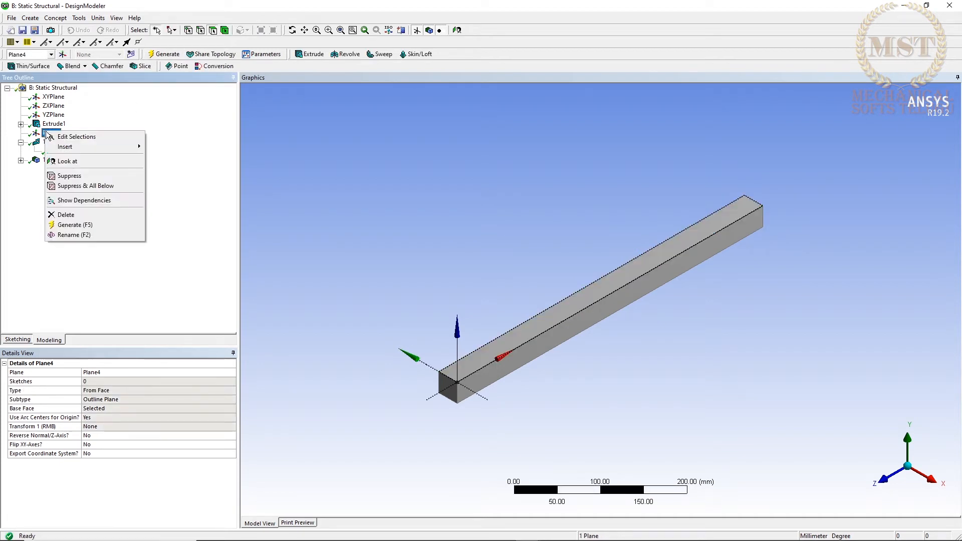
{"action": "mouse_move", "coordinate": [81, 145]}
{"action": "left_click", "coordinate": [171, 146]}
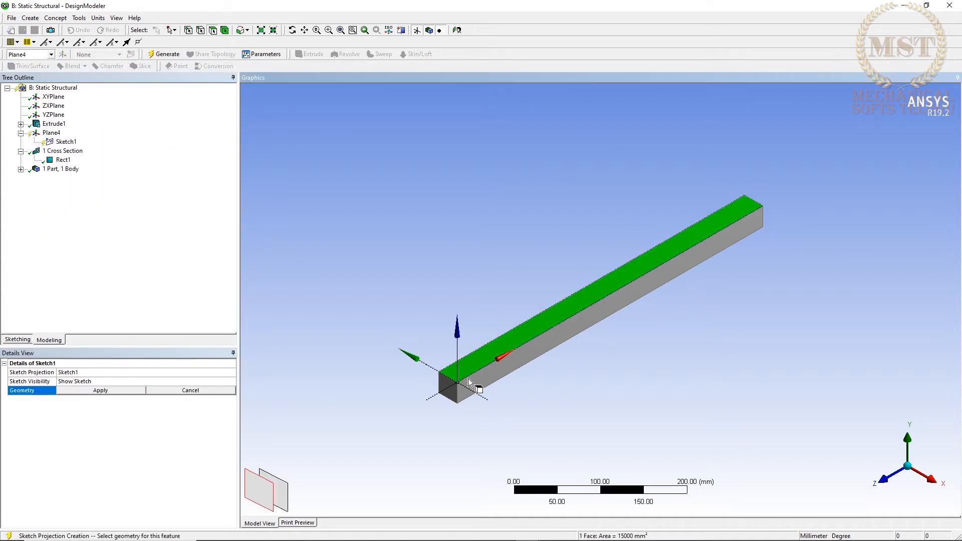
{"action": "left_click", "coordinate": [582, 303]}
{"action": "left_click", "coordinate": [82, 391]}
{"action": "left_click", "coordinate": [162, 54]}
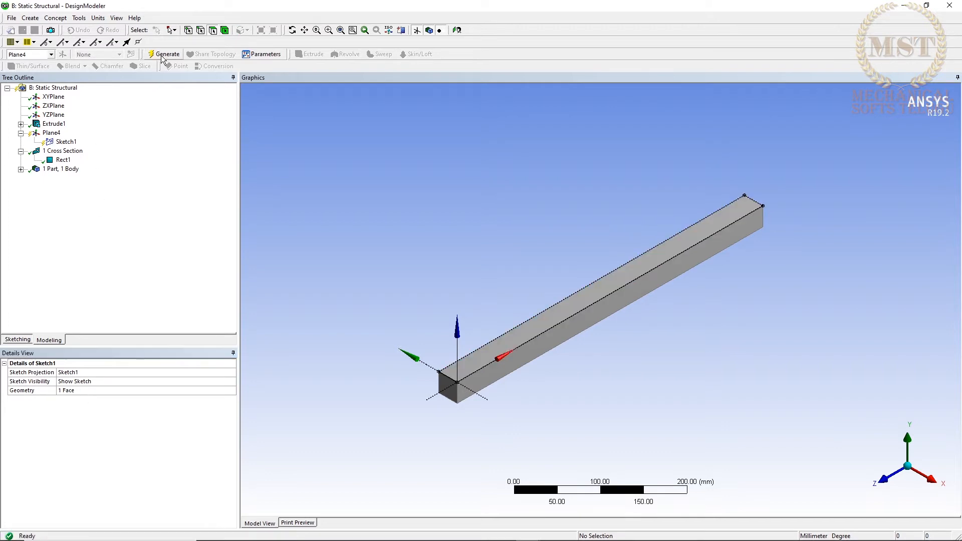
Offset the top face's short edge at the new plane's origin by about 250 mm to midspan.
{"action": "left_click", "coordinate": [25, 339]}
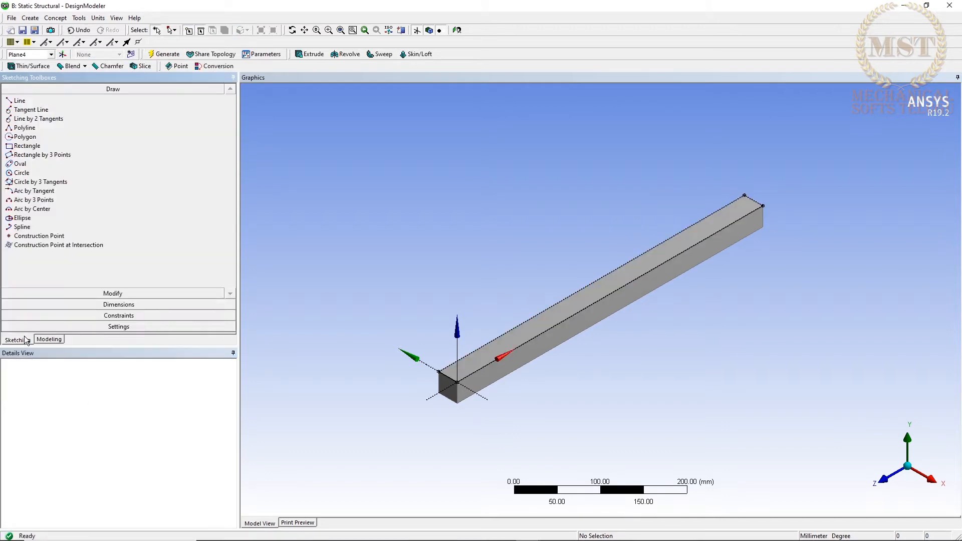
{"action": "left_click", "coordinate": [119, 293]}
{"action": "left_click", "coordinate": [31, 230]}
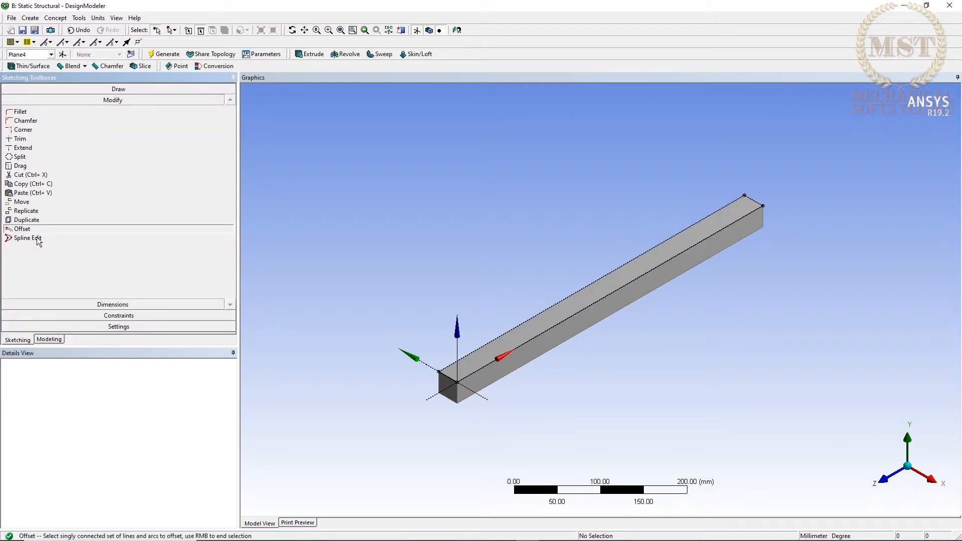
{"action": "left_click", "coordinate": [448, 377]}
{"action": "right_click", "coordinate": [448, 377]}
{"action": "left_click", "coordinate": [494, 393]}
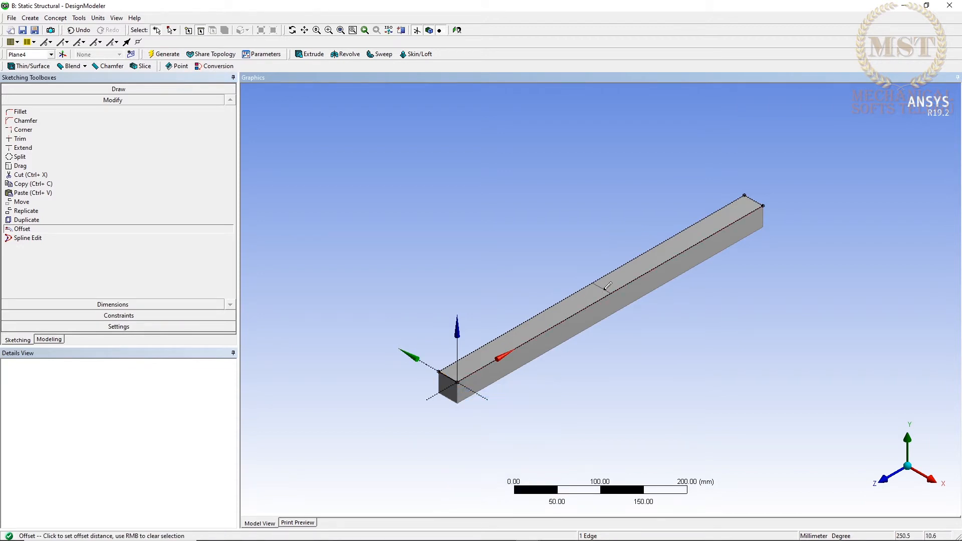
{"action": "left_click", "coordinate": [597, 294]}
Dimension the midspan line from the beam's short edge at the plane origin and set the distance to 250 mm.
{"action": "left_click", "coordinate": [113, 304]}
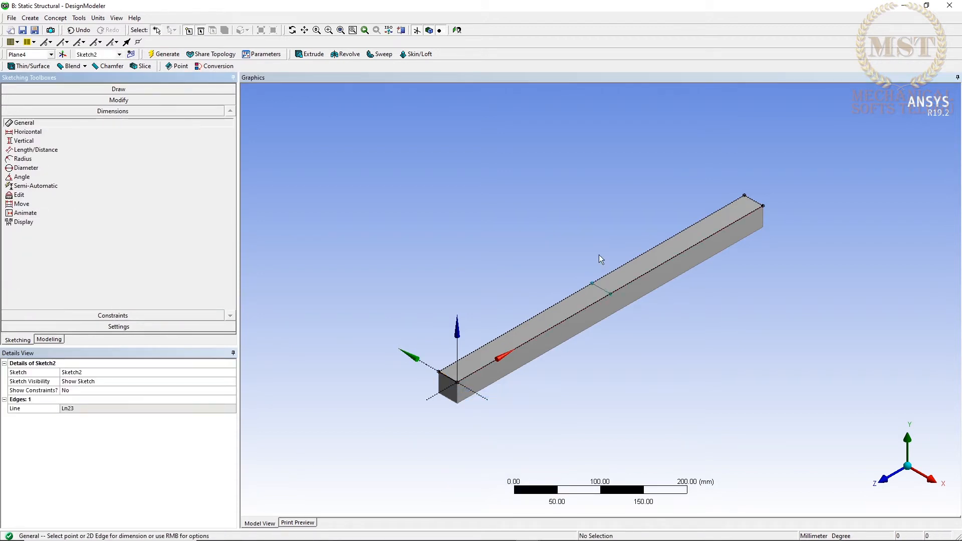
{"action": "left_click", "coordinate": [611, 296]}
{"action": "left_click", "coordinate": [449, 379]}
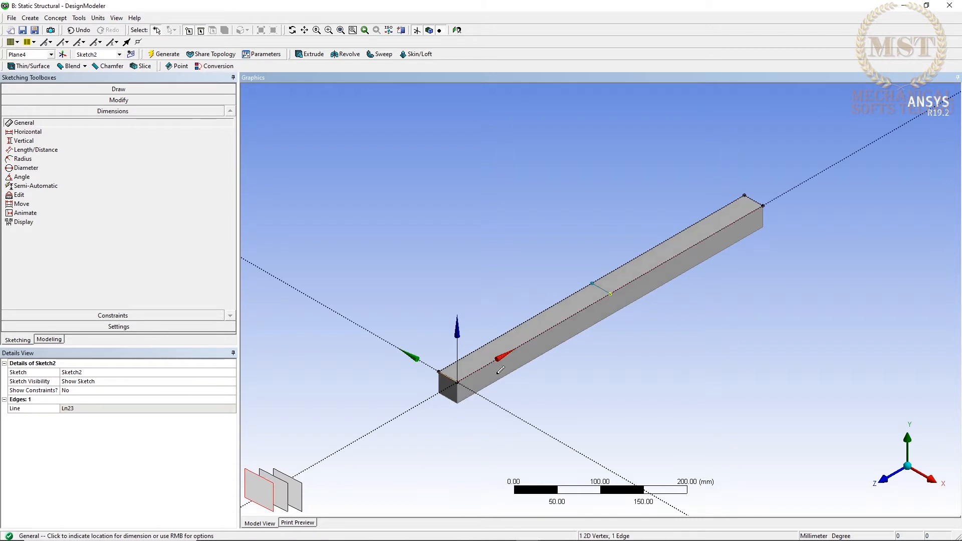
{"action": "left_click", "coordinate": [574, 362]}
{"action": "left_click", "coordinate": [134, 408]}
{"action": "type", "text": "250"}
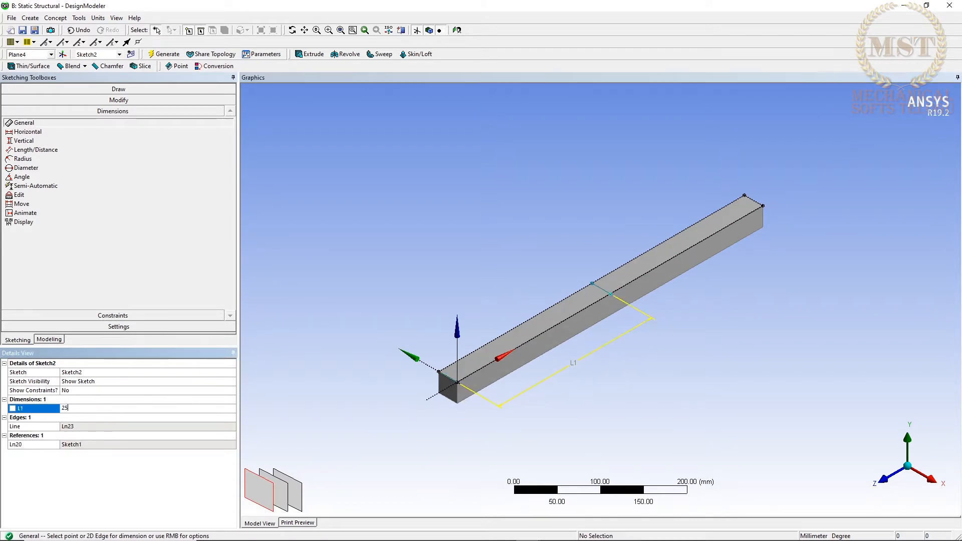
{"action": "key", "text": "Return"}
Create a Face Split of the beam's top face using the midspan sketch line as tool geometry, and generate it.
{"action": "left_click", "coordinate": [80, 18]}
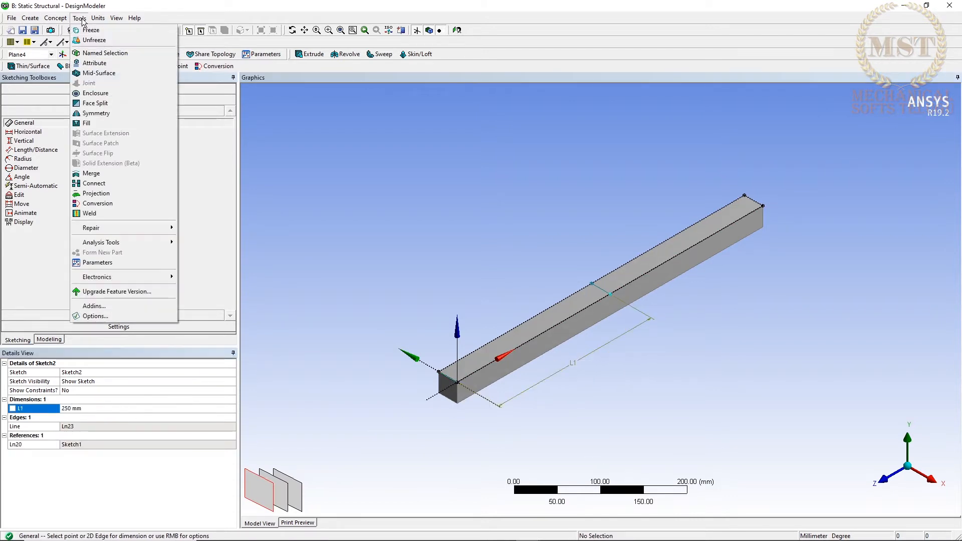
{"action": "left_click", "coordinate": [95, 103]}
{"action": "left_click", "coordinate": [586, 296]}
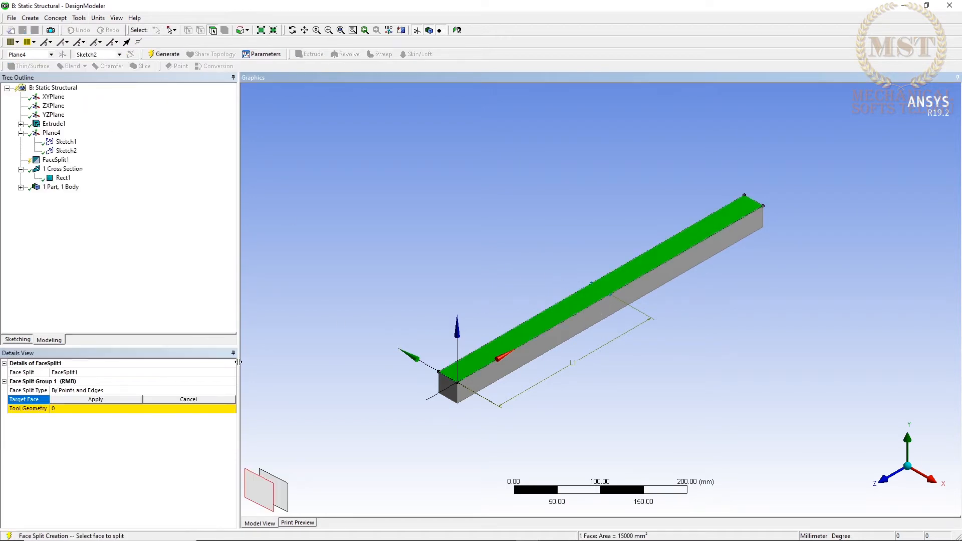
{"action": "left_click", "coordinate": [96, 399]}
{"action": "left_click", "coordinate": [74, 409]}
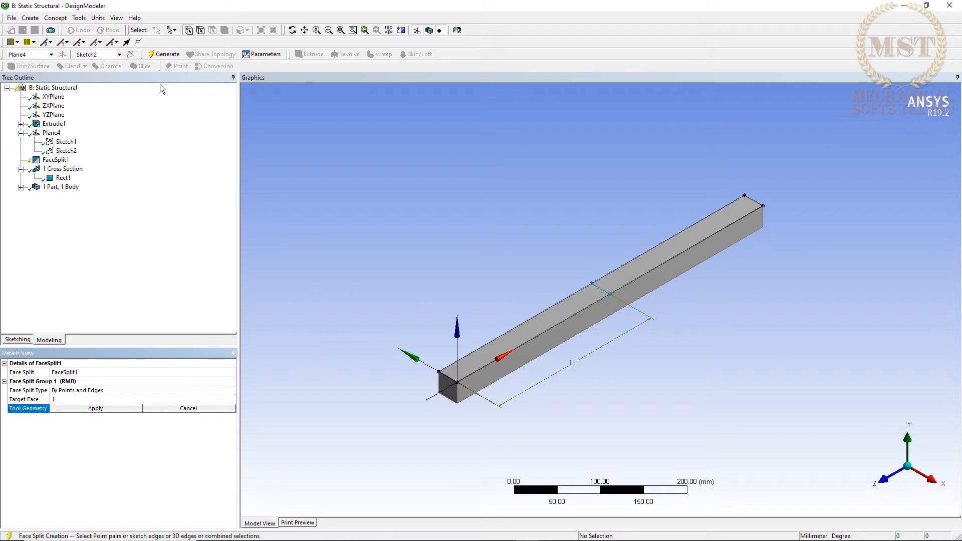
{"action": "left_click", "coordinate": [600, 288]}
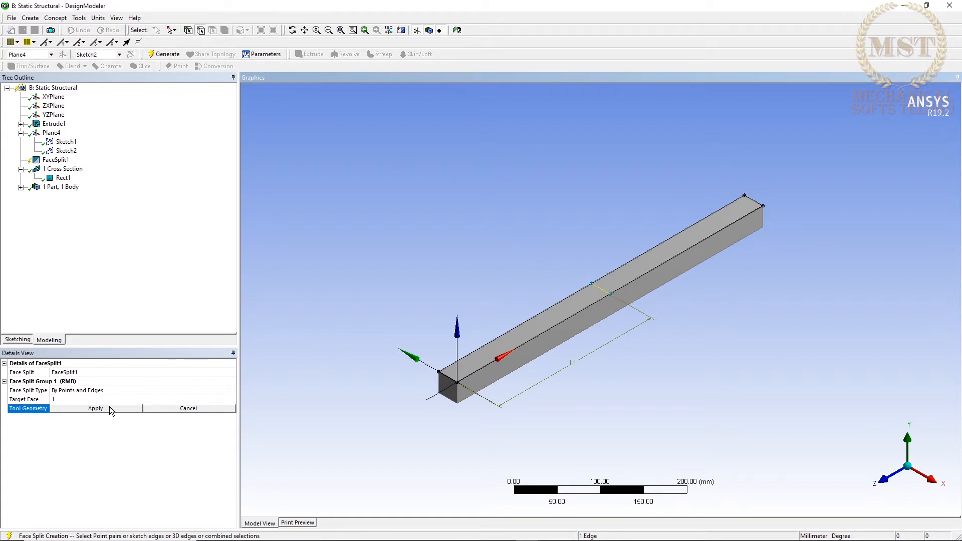
{"action": "left_click", "coordinate": [102, 409]}
{"action": "left_click", "coordinate": [164, 54]}
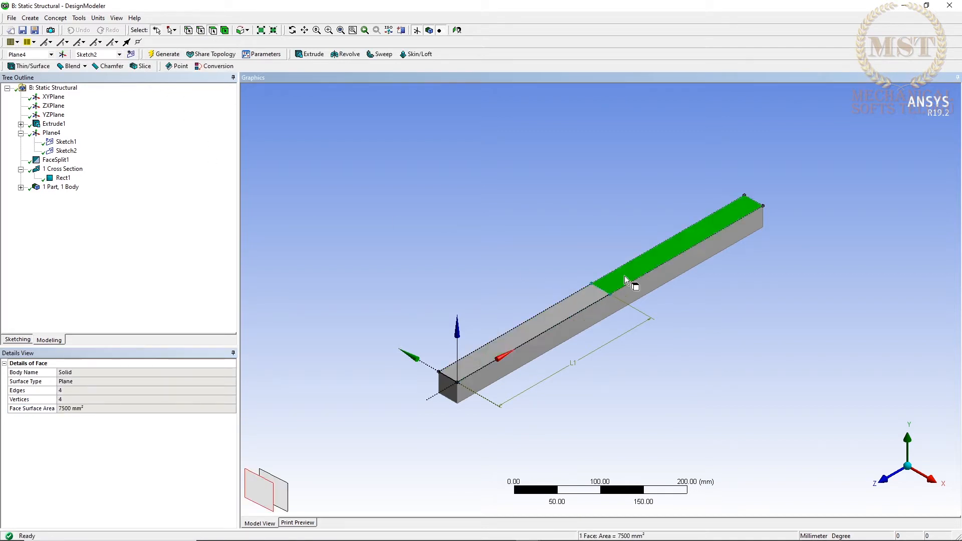
Switch to the Workbench project and open the Model of static structural system B in Mechanical.
{"action": "left_click", "coordinate": [902, 7]}
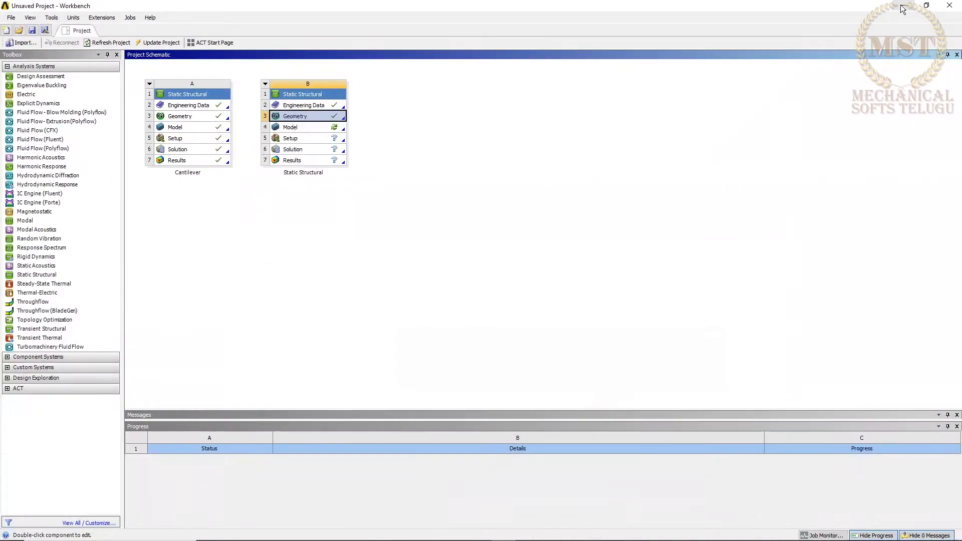
{"action": "left_click", "coordinate": [335, 129]}
{"action": "double_click", "coordinate": [334, 128]}
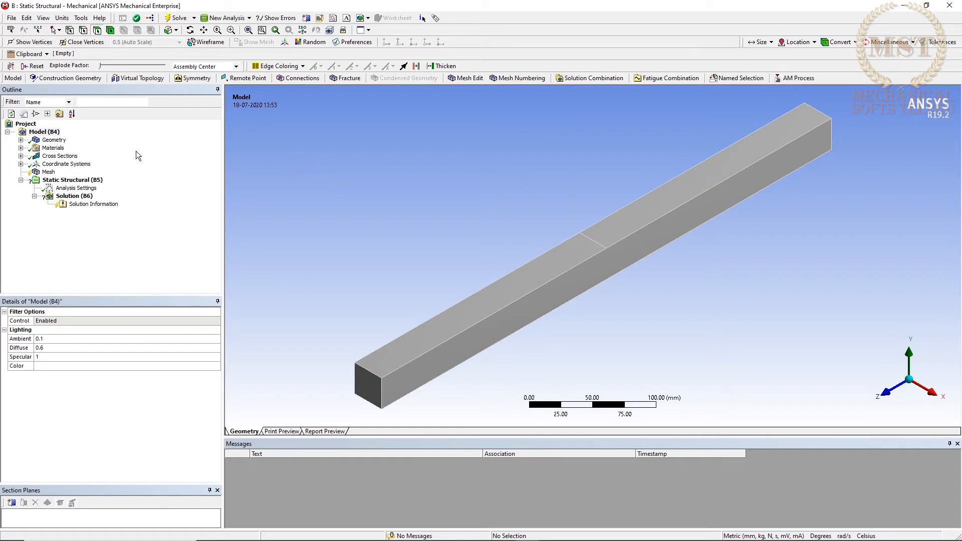
Set the mesh element size to 5 mm and generate the beam's mesh.
{"action": "left_click", "coordinate": [47, 172]}
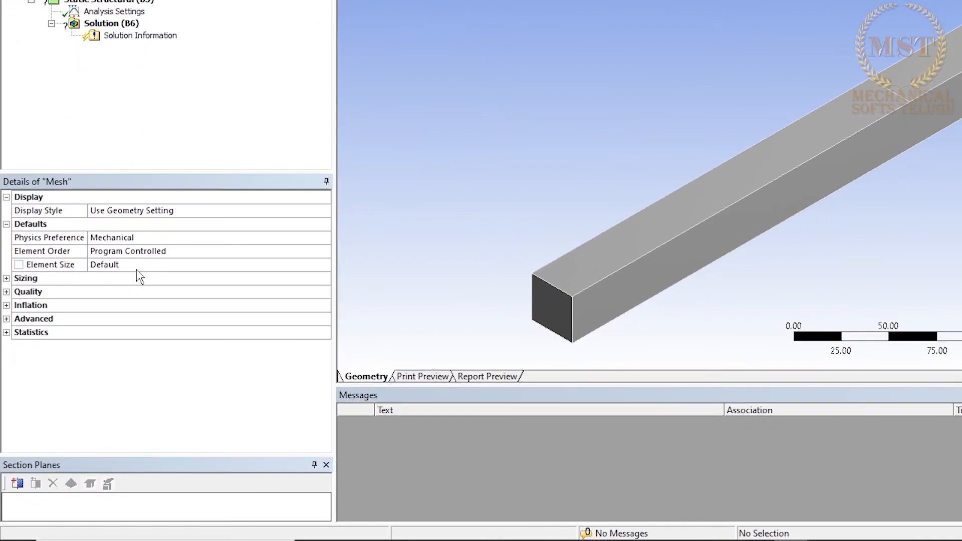
{"action": "left_click", "coordinate": [138, 268]}
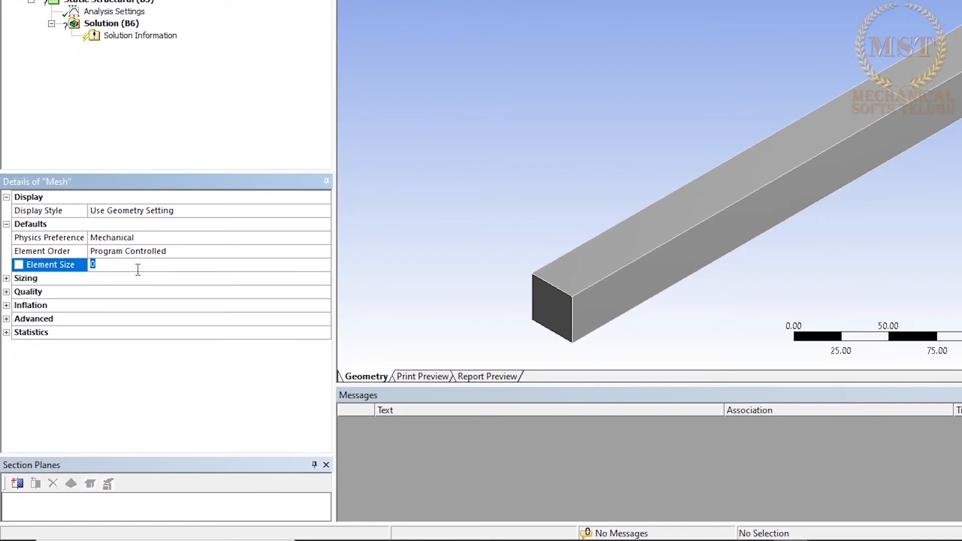
{"action": "type", "text": "5"}
{"action": "key", "text": "Return"}
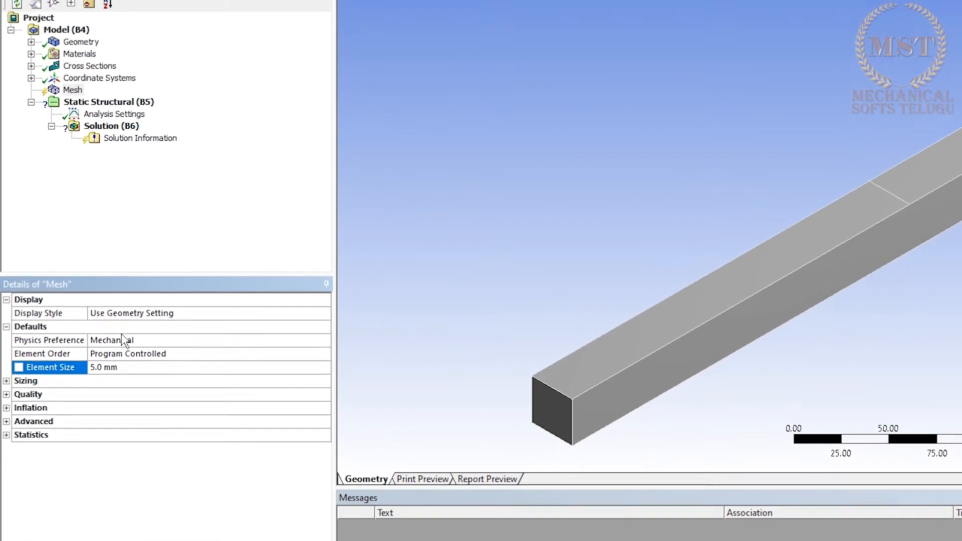
{"action": "right_click", "coordinate": [74, 90]}
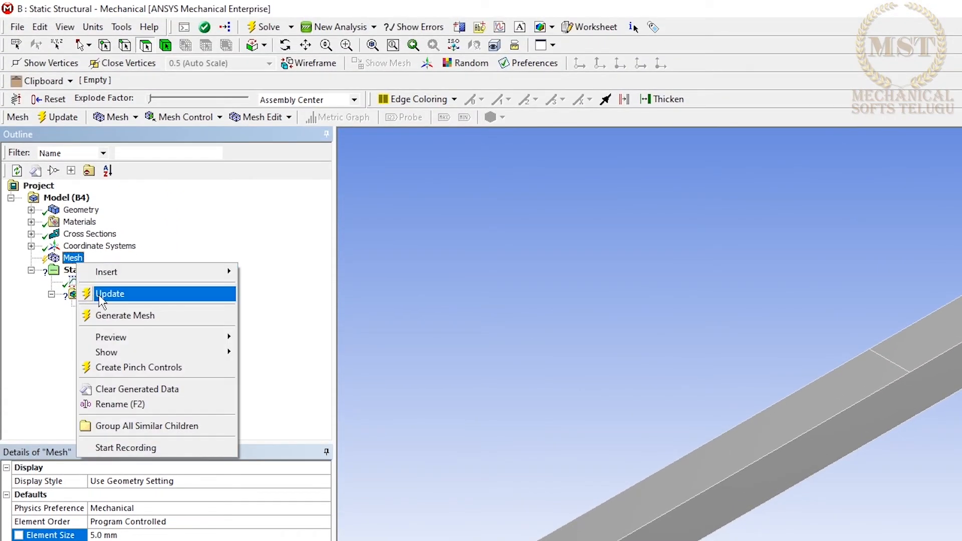
{"action": "left_click", "coordinate": [119, 316]}
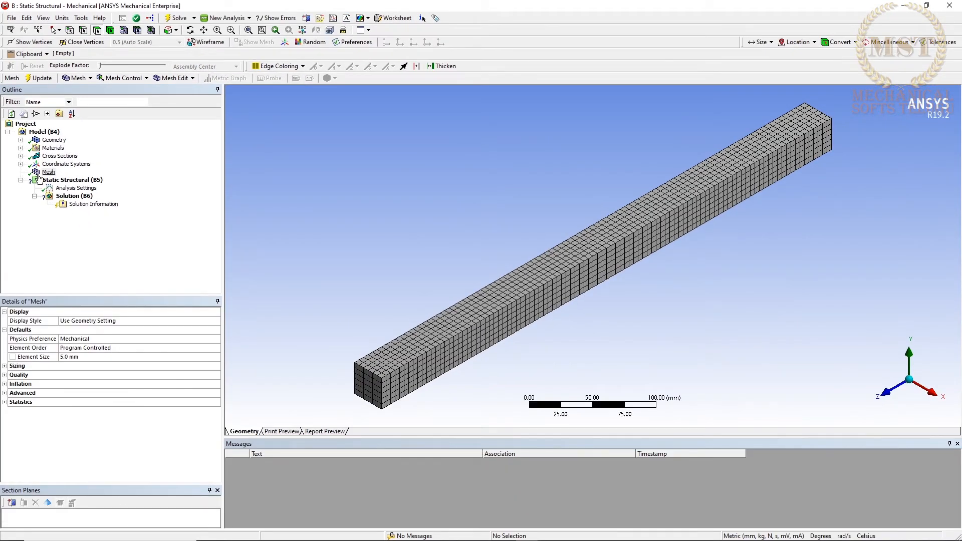
Insert a Fixed Support in the static structural analysis and apply it to both end faces of the beam.
{"action": "left_click", "coordinate": [46, 180]}
{"action": "right_click", "coordinate": [49, 179]}
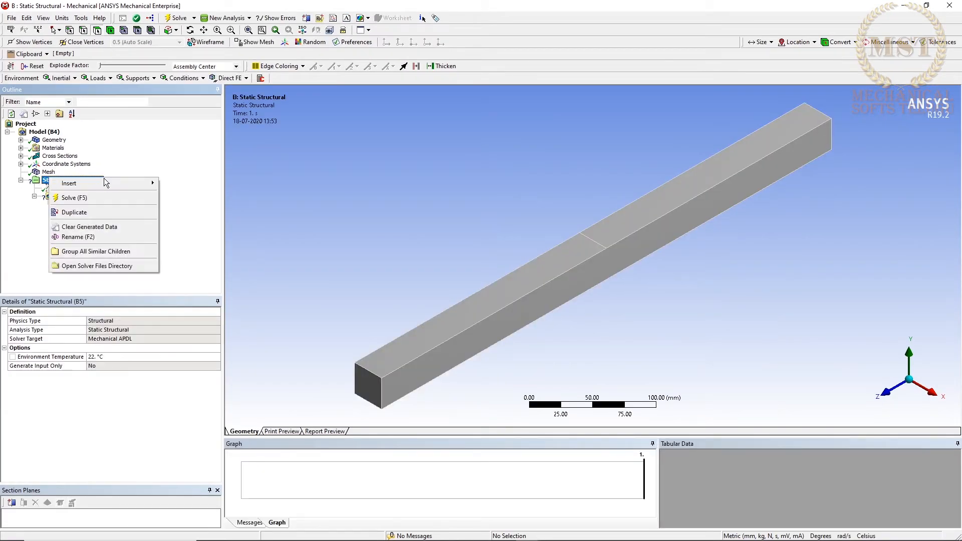
{"action": "mouse_move", "coordinate": [106, 183]}
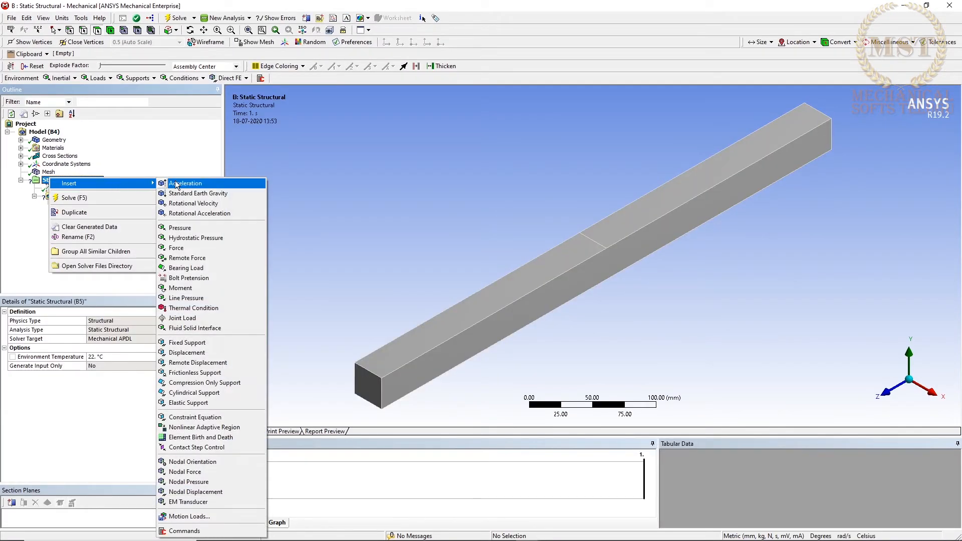
{"action": "left_click", "coordinate": [185, 344]}
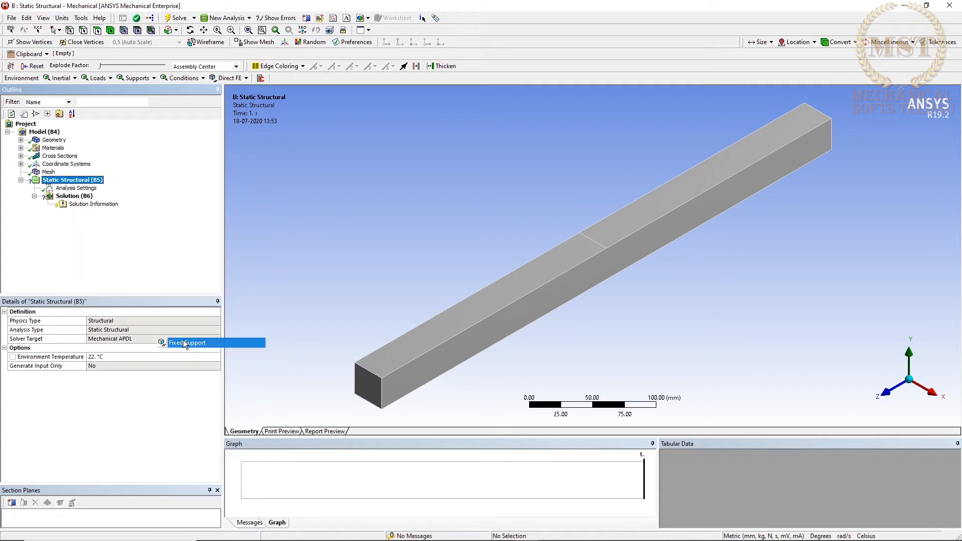
{"action": "left_click", "coordinate": [375, 387]}
{"action": "middle_click_drag", "start_coordinate": [449, 281], "coordinate": [274, 268]}
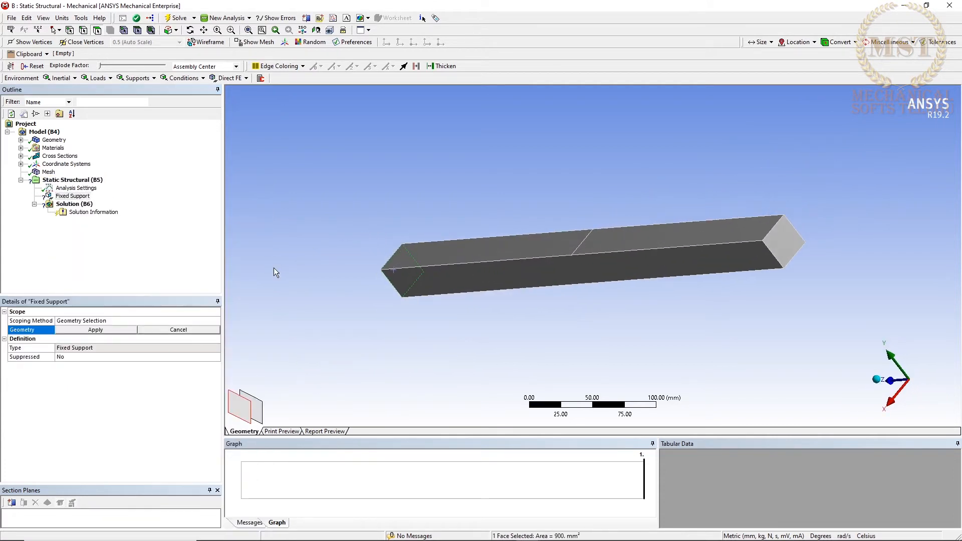
{"action": "left_click", "coordinate": [781, 255], "text": "ctrl"}
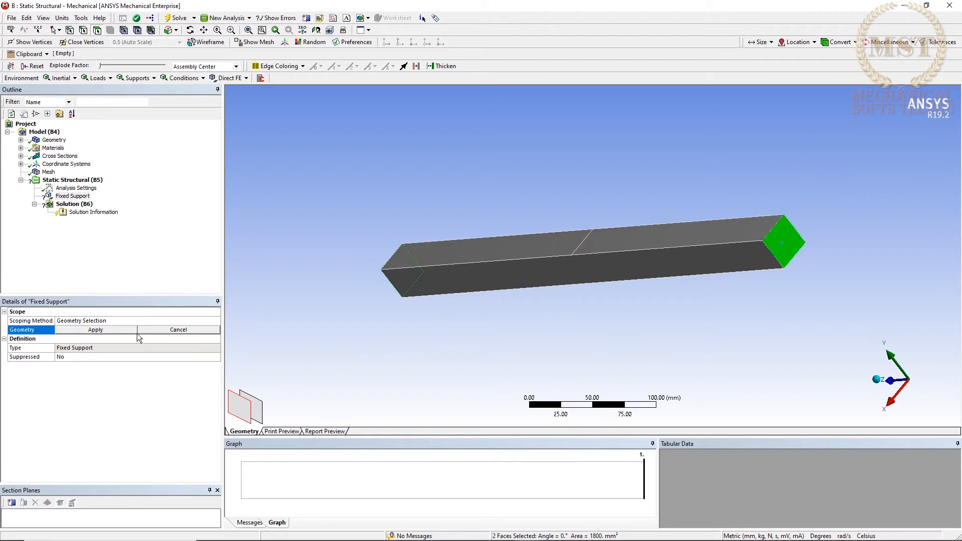
{"action": "left_click", "coordinate": [121, 329]}
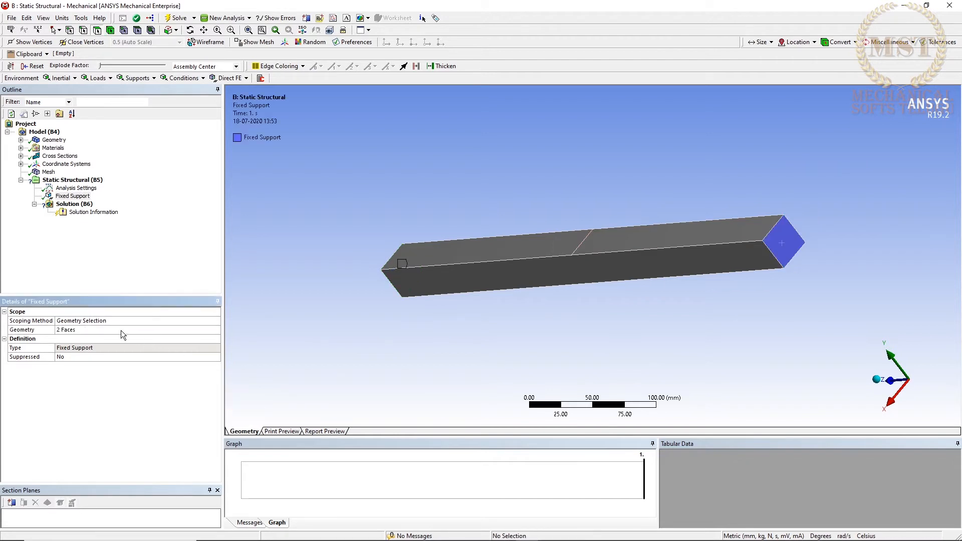
Insert a Force in the static structural analysis and apply it to the midspan edge on the top face.
{"action": "middle_click_drag", "start_coordinate": [612, 265], "coordinate": [685, 242]}
{"action": "middle_click_drag", "start_coordinate": [639, 280], "coordinate": [661, 275]}
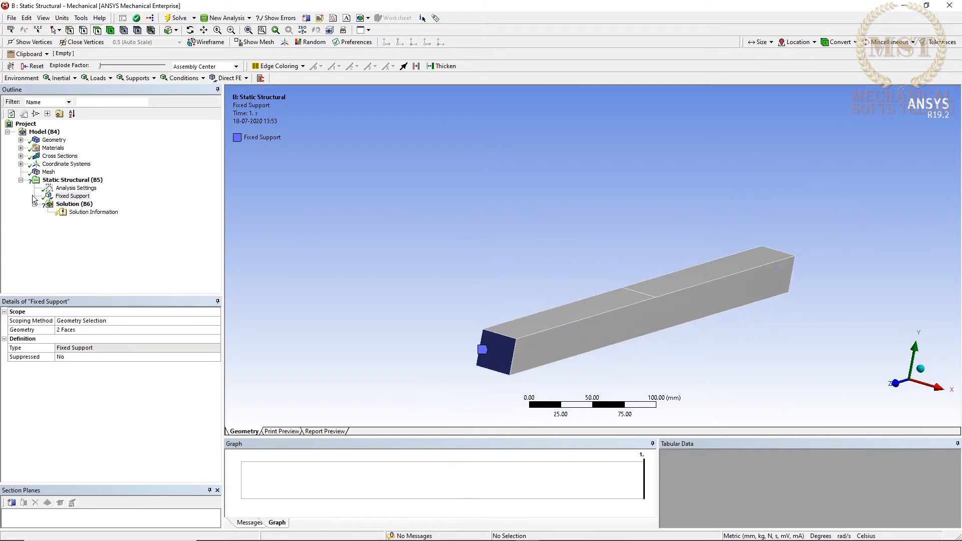
{"action": "left_click", "coordinate": [69, 181]}
{"action": "right_click", "coordinate": [70, 185]}
{"action": "mouse_move", "coordinate": [100, 188]}
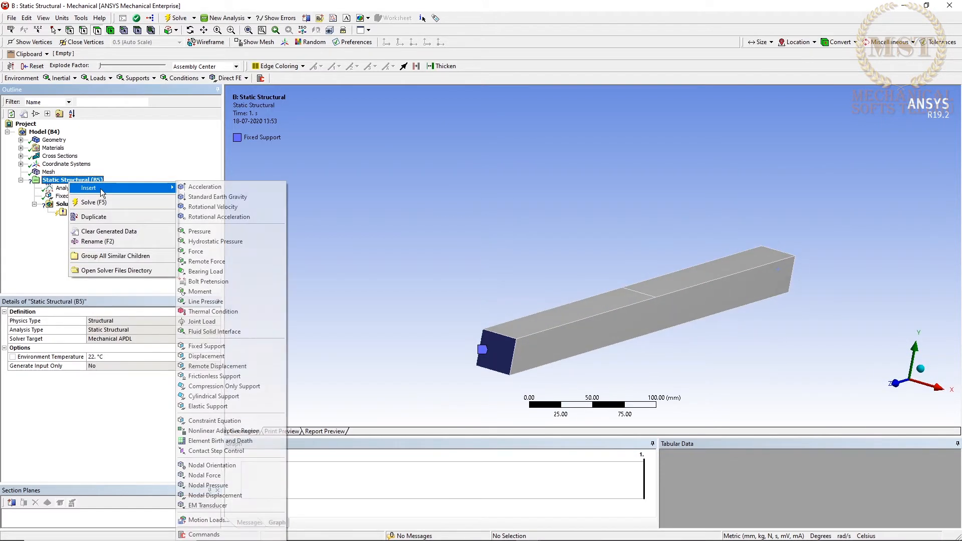
{"action": "left_click", "coordinate": [206, 252]}
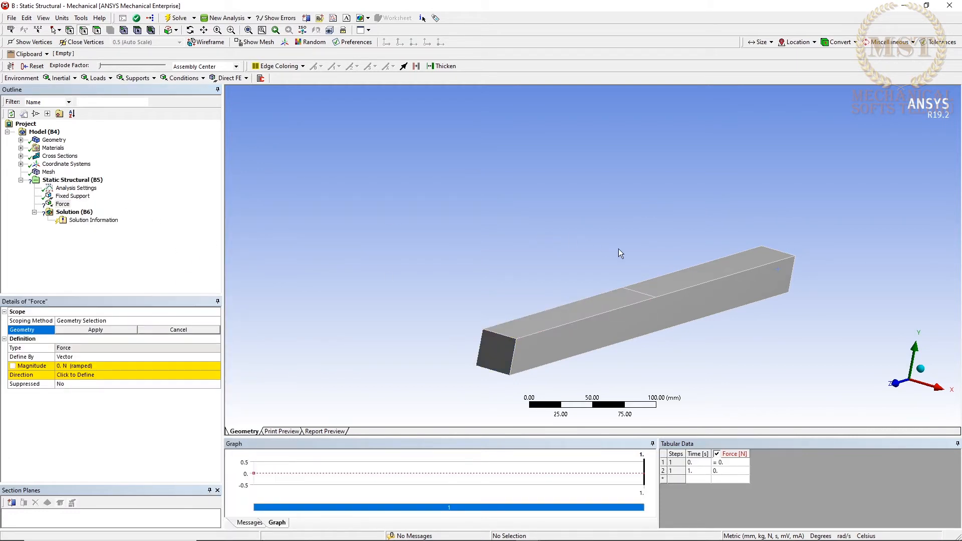
{"action": "left_click", "coordinate": [643, 294]}
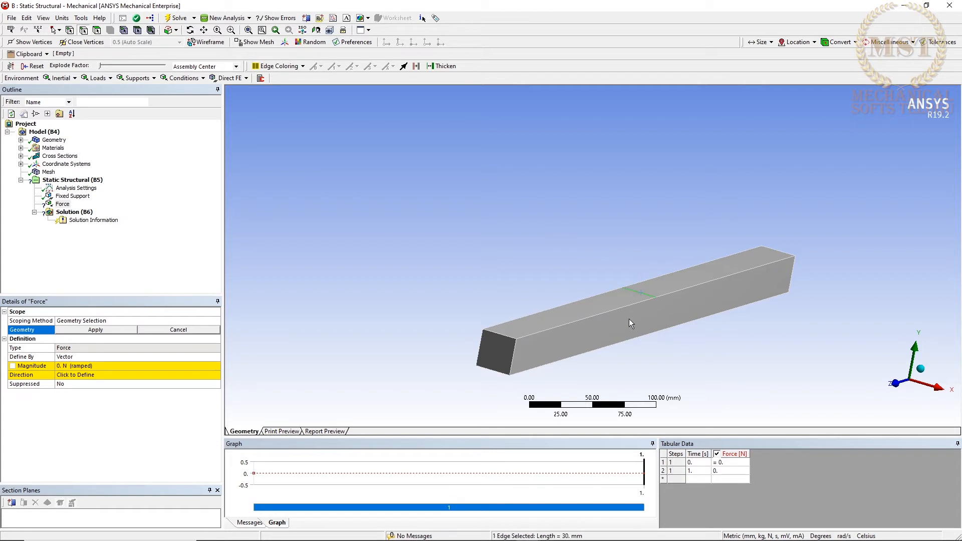
{"action": "left_click", "coordinate": [89, 331]}
Define the midspan force by components and set its Y component to -10000 N.
{"action": "left_click", "coordinate": [89, 355]}
{"action": "left_click", "coordinate": [92, 375]}
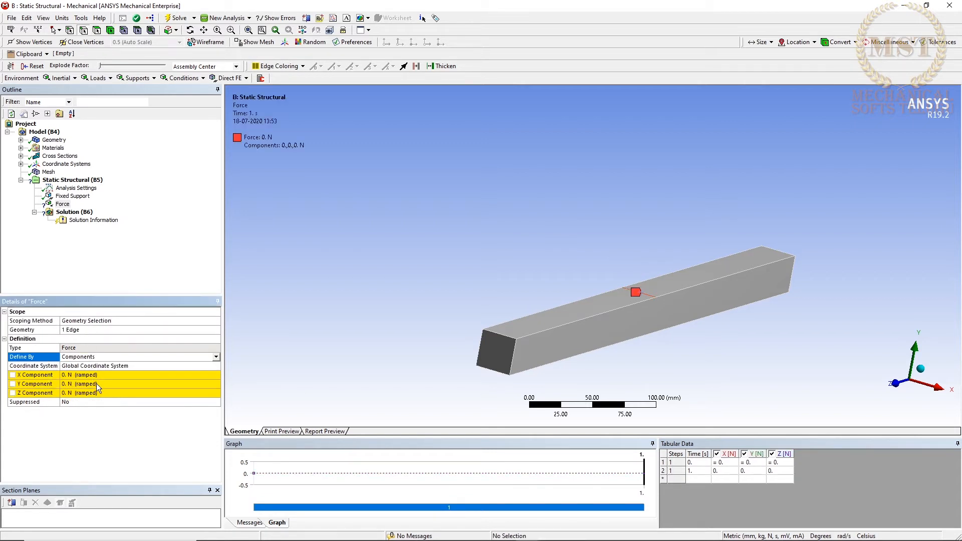
{"action": "left_click", "coordinate": [96, 384]}
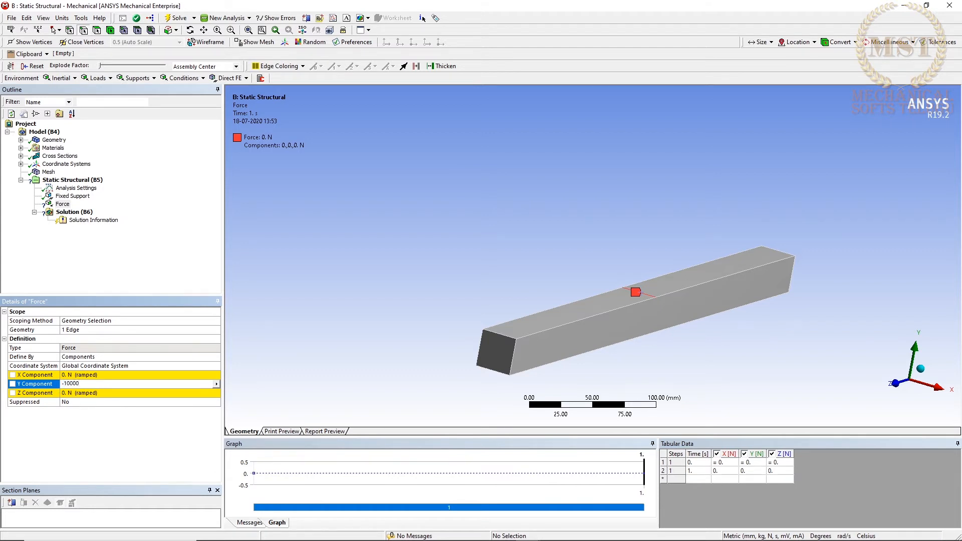
{"action": "key", "text": "Return"}
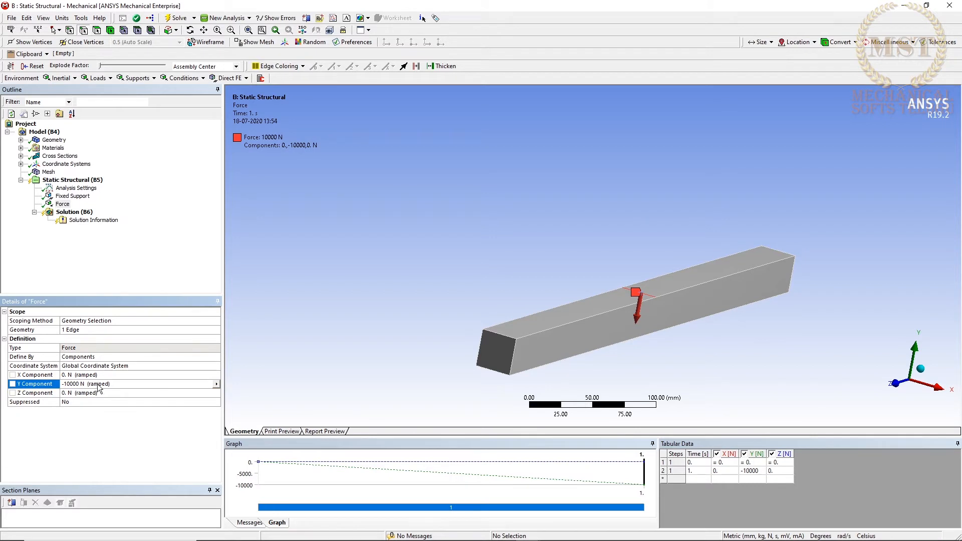
Add Total Deformation and Equivalent (von-Mises) Stress results to the solution.
{"action": "right_click", "coordinate": [77, 214]}
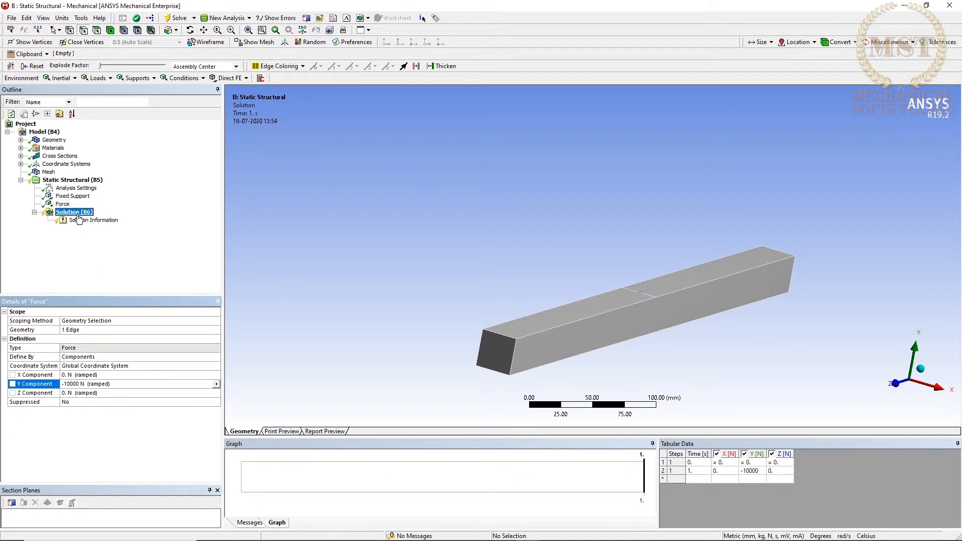
{"action": "mouse_move", "coordinate": [98, 222]}
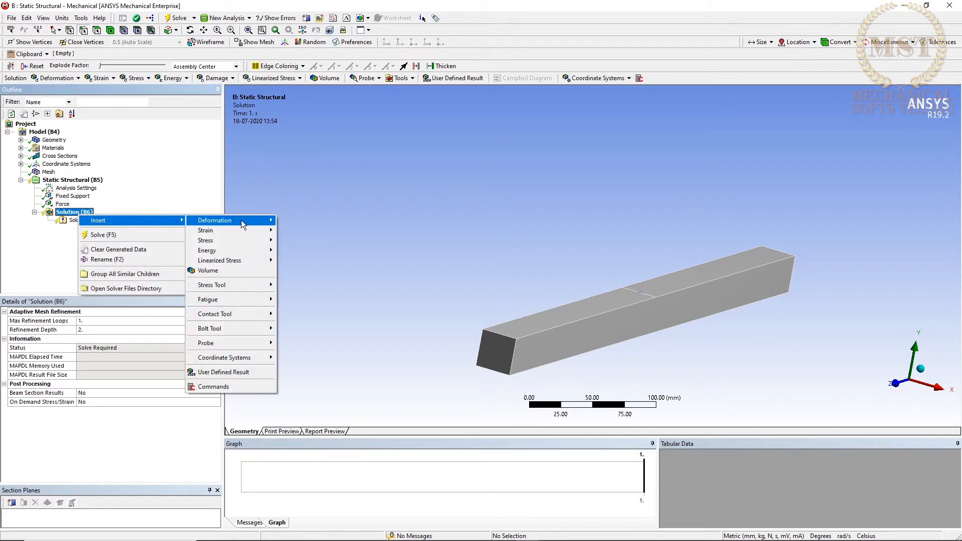
{"action": "left_click", "coordinate": [303, 222]}
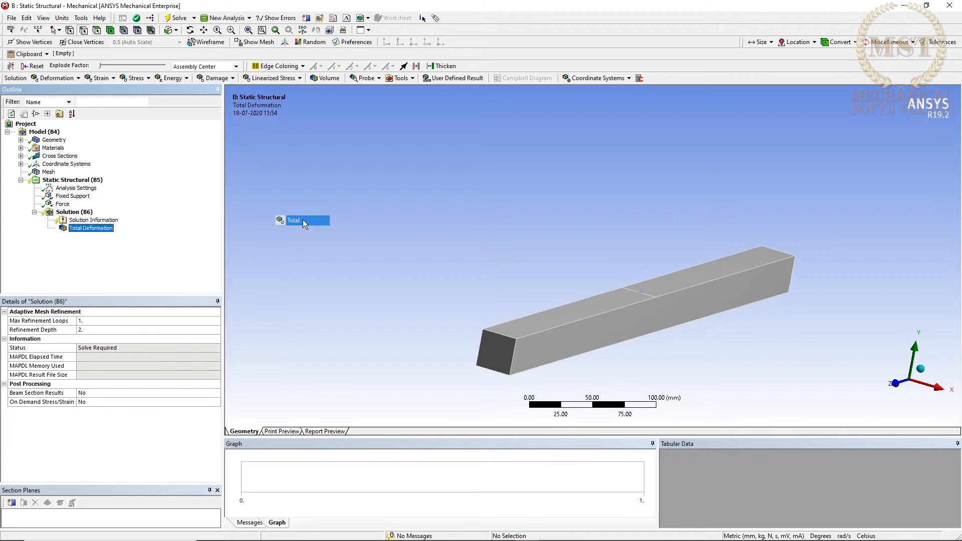
{"action": "right_click", "coordinate": [75, 212]}
{"action": "mouse_move", "coordinate": [114, 219]}
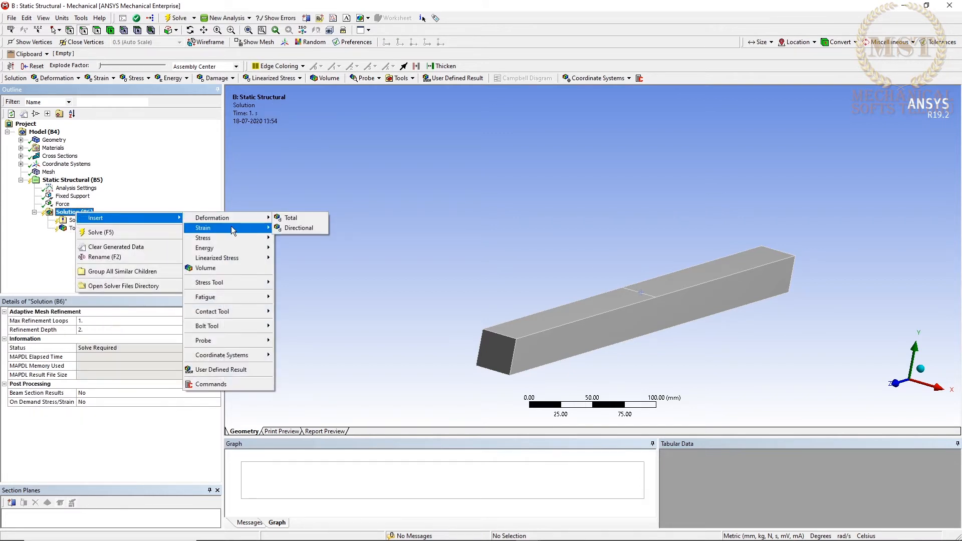
{"action": "mouse_move", "coordinate": [235, 238]}
{"action": "left_click", "coordinate": [311, 240]}
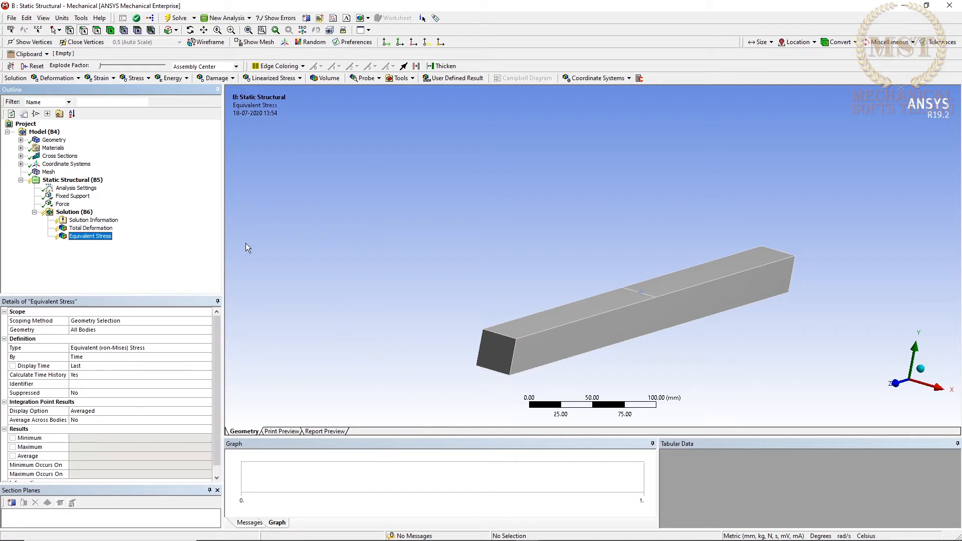
Solve the fixed-fixed beam analysis and display the Total Deformation result.
{"action": "right_click", "coordinate": [75, 214]}
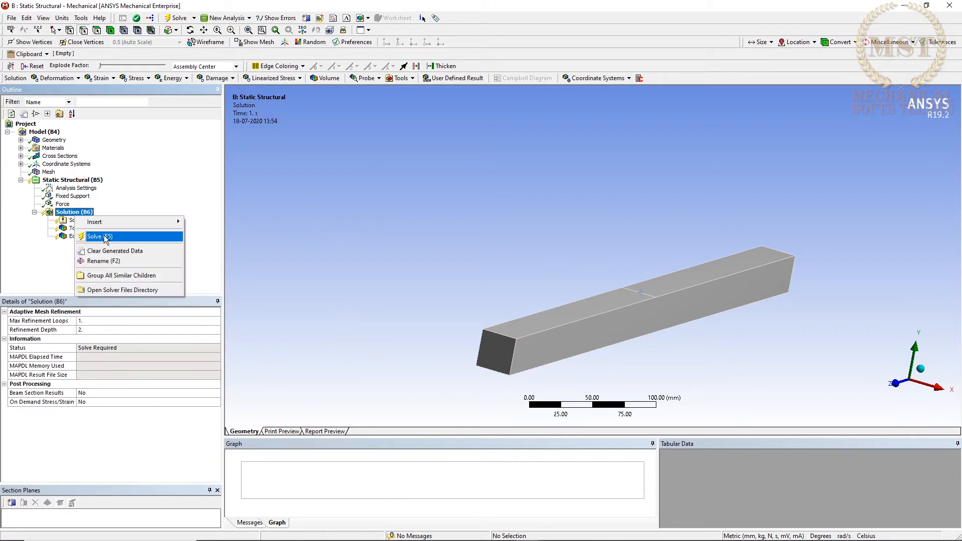
{"action": "left_click", "coordinate": [95, 237]}
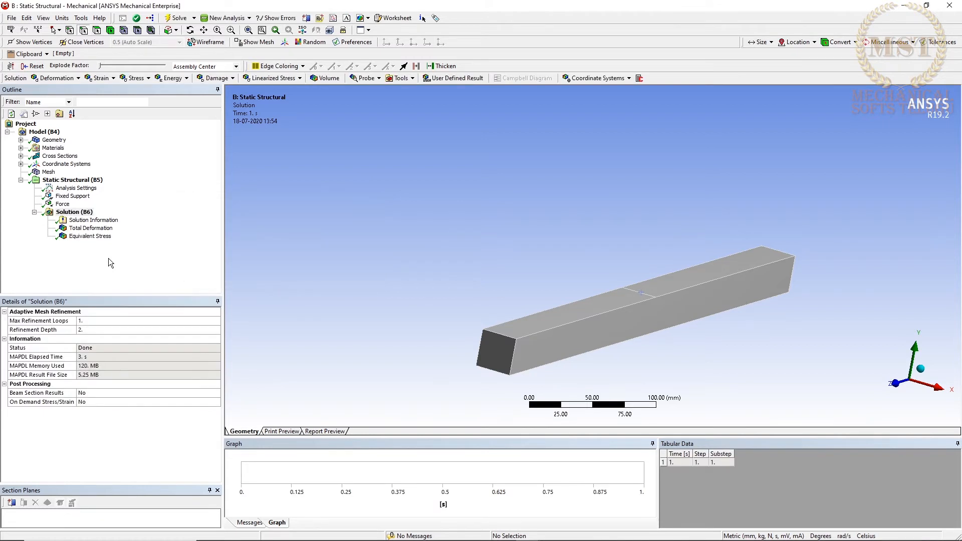
{"action": "left_click", "coordinate": [90, 229]}
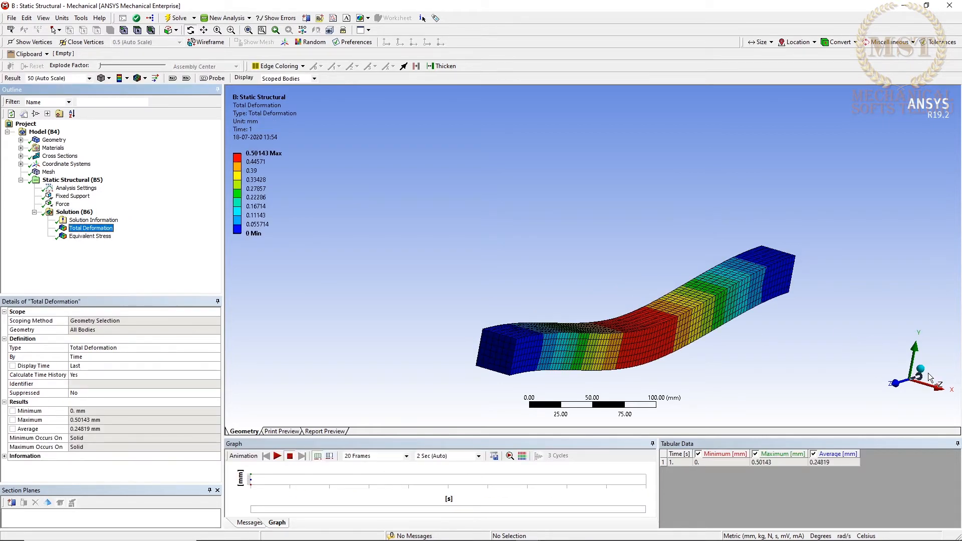
View the Total Deformation result from the +X side, play its animation and stop it.
{"action": "left_click", "coordinate": [939, 395]}
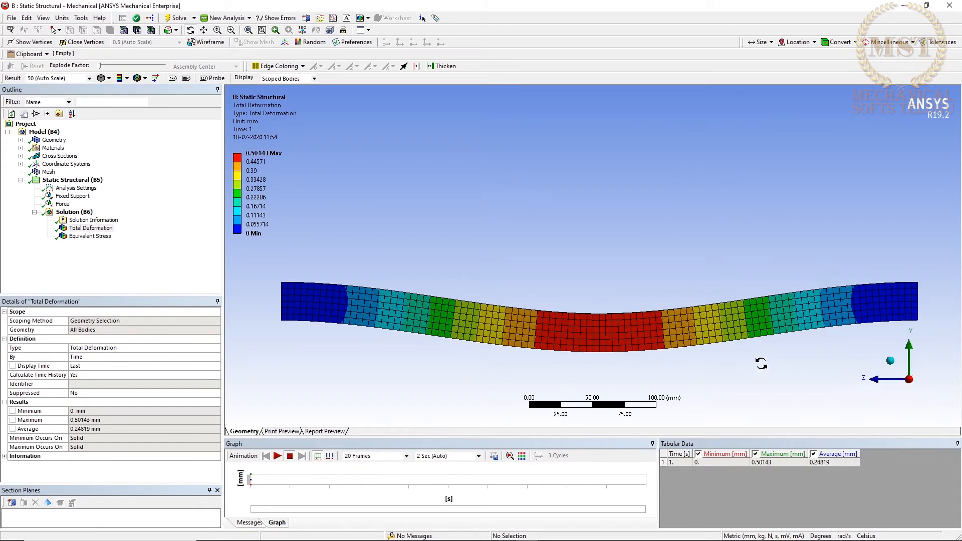
{"action": "left_click", "coordinate": [277, 457]}
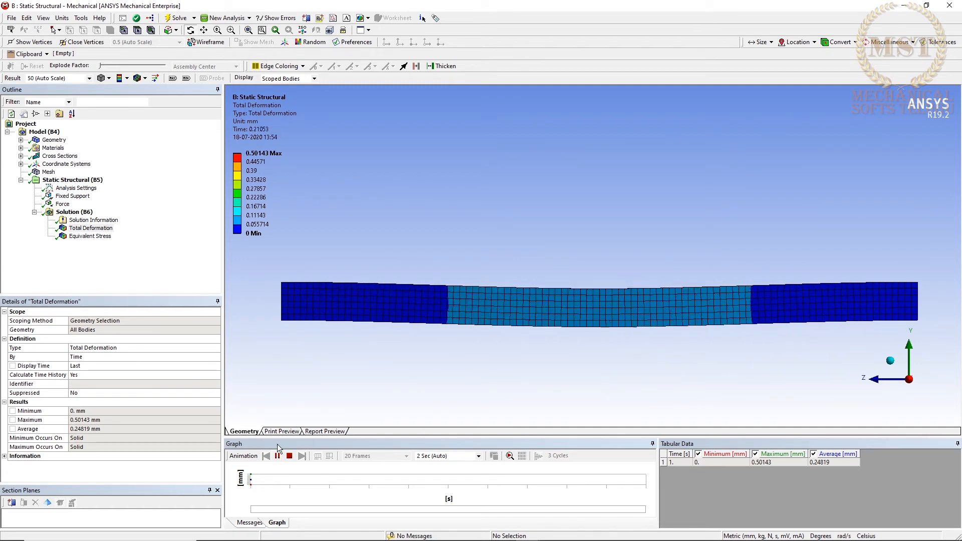
{"action": "left_click", "coordinate": [289, 456]}
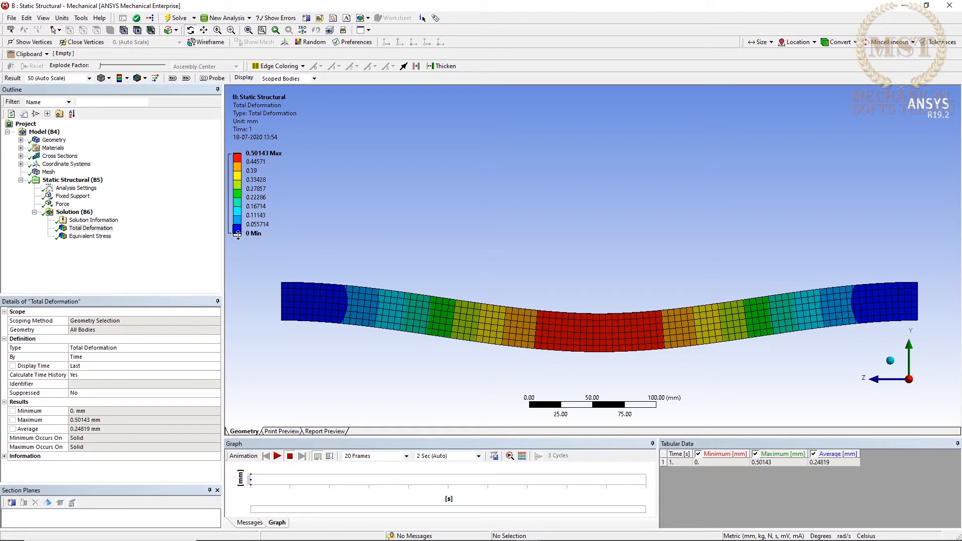
Increase the number of contour bands in the Total Deformation legend to 14.
{"action": "left_click", "coordinate": [229, 154]}
{"action": "left_click", "coordinate": [229, 154]}
{"action": "left_click", "coordinate": [230, 155]}
{"action": "left_click", "coordinate": [229, 155]}
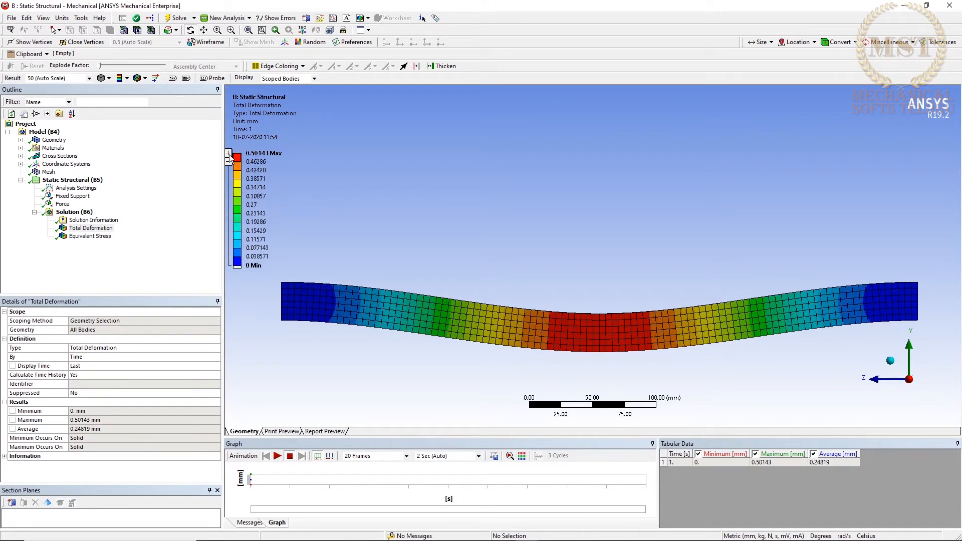
{"action": "left_click", "coordinate": [229, 154]}
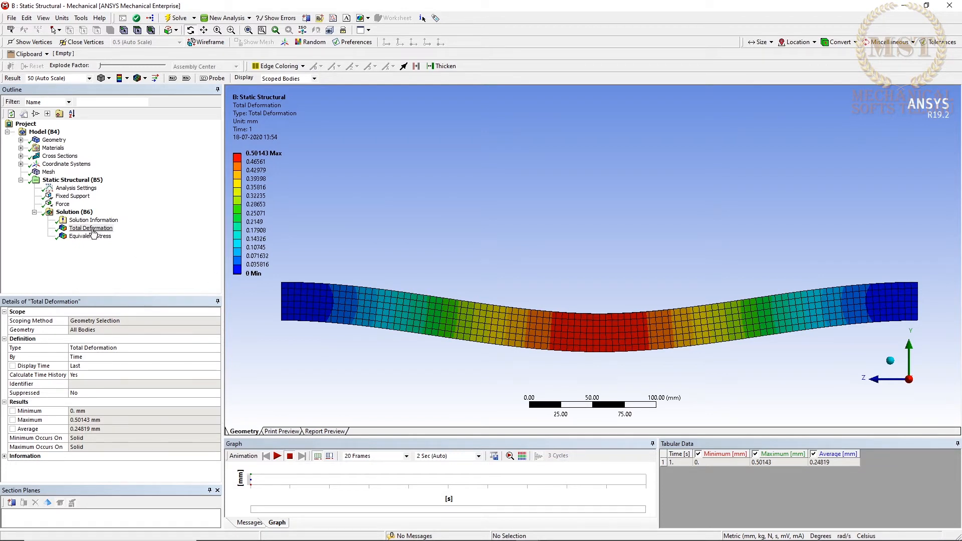
Display the Equivalent Stress result and examine the stress contours at the beam's fixed end and around the midspan load.
{"action": "left_click", "coordinate": [89, 236]}
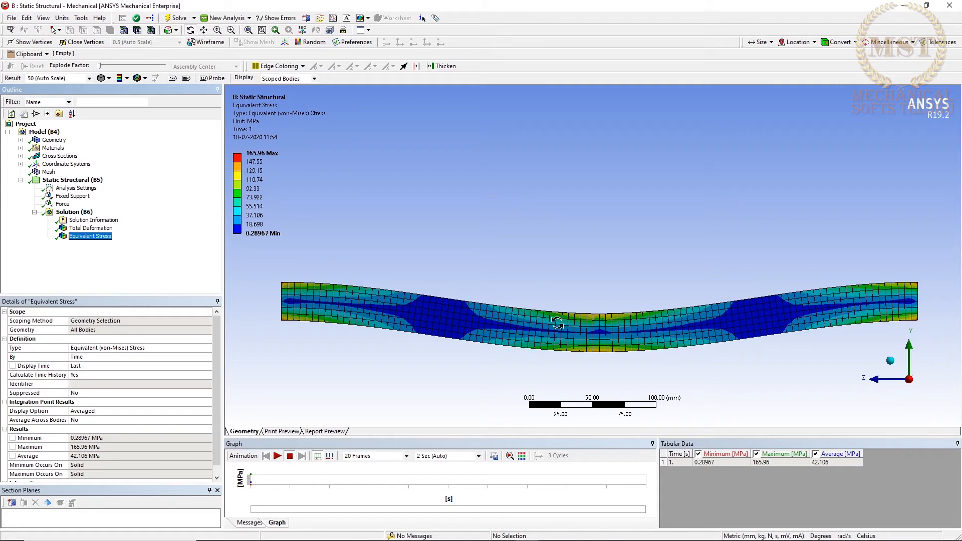
{"action": "mouse_move", "coordinate": [553, 321]}
{"action": "middle_mouse_down"}
{"action": "mouse_move", "coordinate": [571, 308]}
{"action": "mouse_move", "coordinate": [547, 332]}
{"action": "middle_mouse_up"}
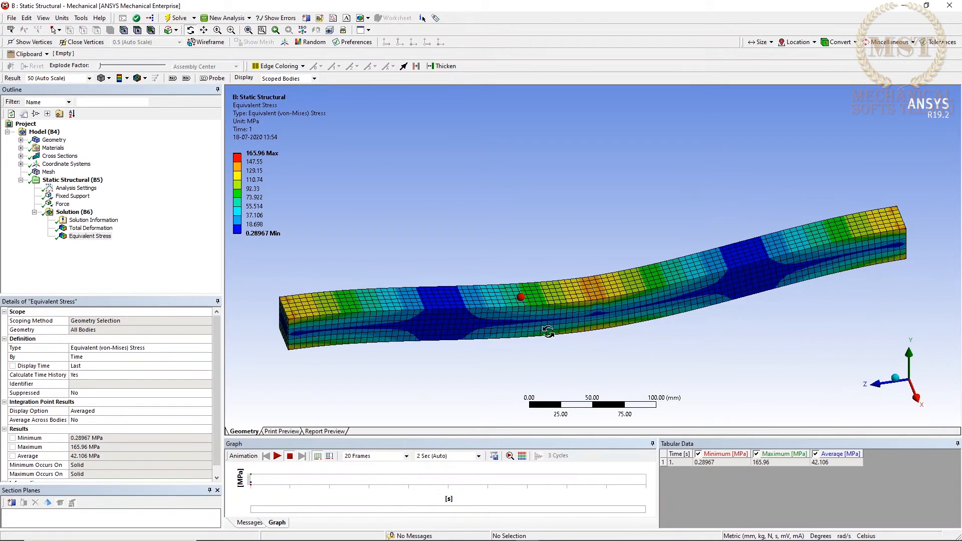
{"action": "scroll", "coordinate": [581, 336], "scroll_direction": "up", "scroll_amount": 5}
{"action": "scroll", "coordinate": [581, 336], "scroll_direction": "down", "scroll_amount": 5}
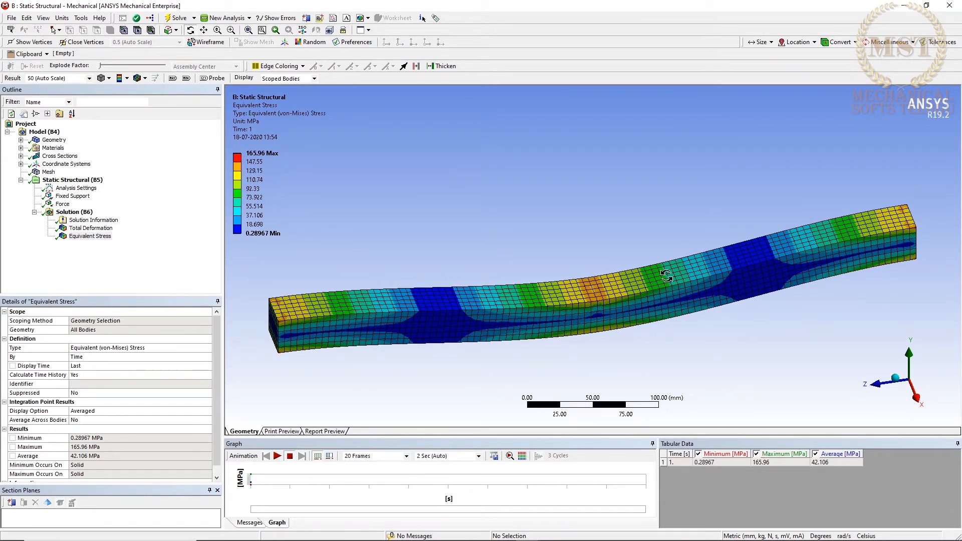
{"action": "right_click_drag", "start_coordinate": [265, 308], "coordinate": [296, 347]}
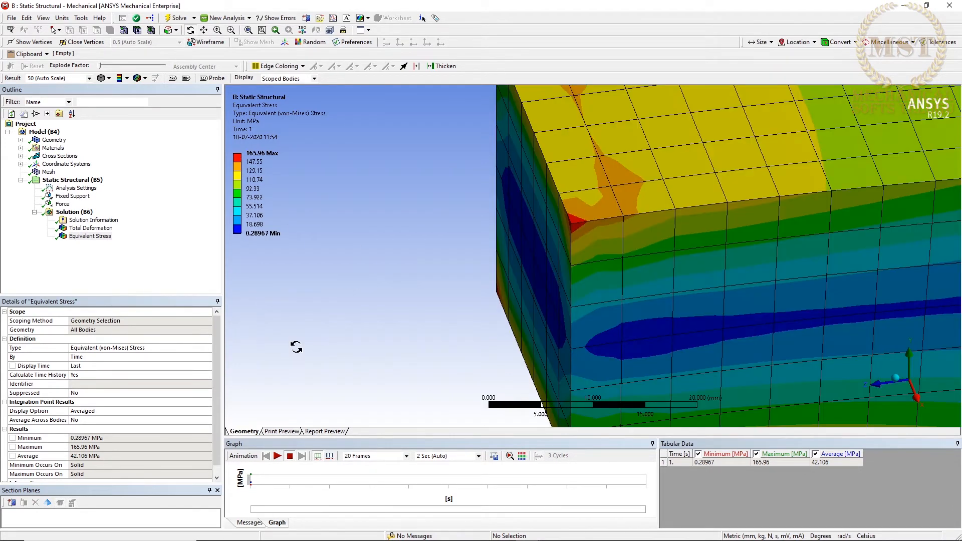
{"action": "scroll", "coordinate": [398, 340], "scroll_direction": "down", "scroll_amount": 5}
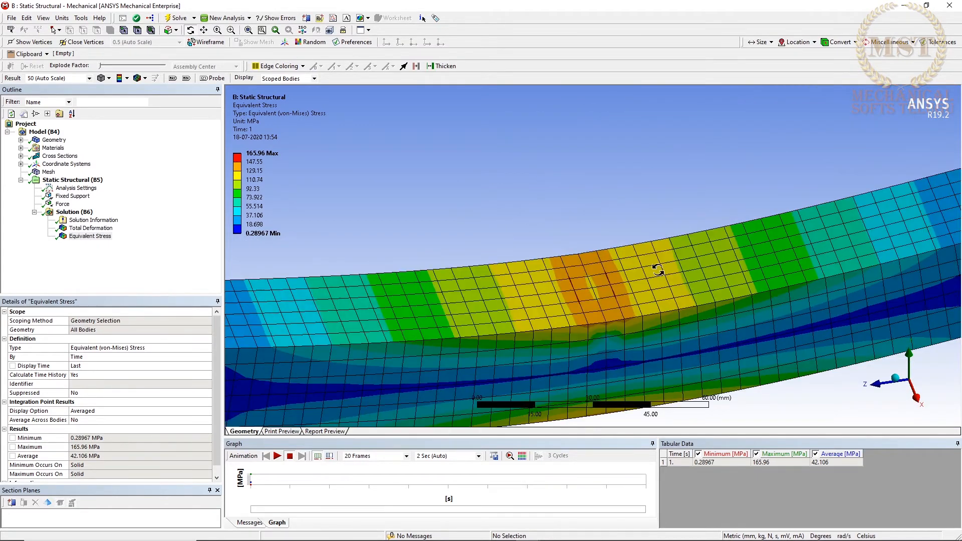
{"action": "right_click_drag", "start_coordinate": [551, 256], "coordinate": [630, 329]}
{"action": "scroll", "coordinate": [630, 328], "scroll_direction": "down", "scroll_amount": 6}
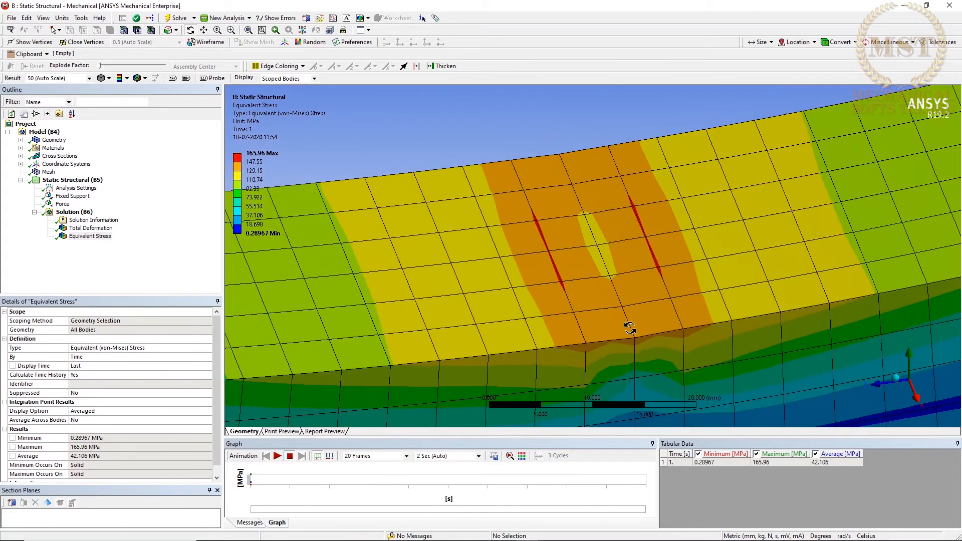
{"action": "scroll", "coordinate": [630, 328], "scroll_direction": "down", "scroll_amount": 4}
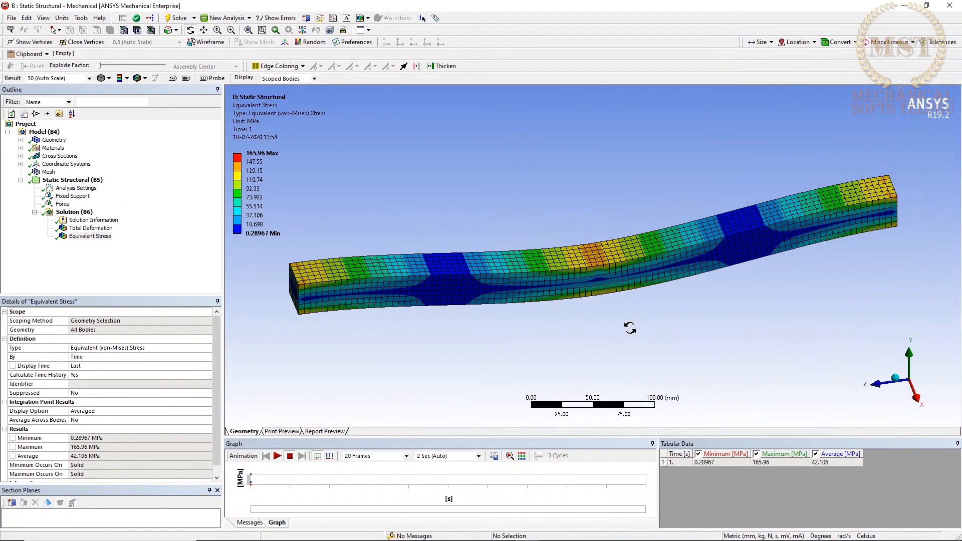
Animate the Equivalent Stress result and examine how the stress develops along the beam from the side and in 3D.
{"action": "left_click", "coordinate": [918, 400]}
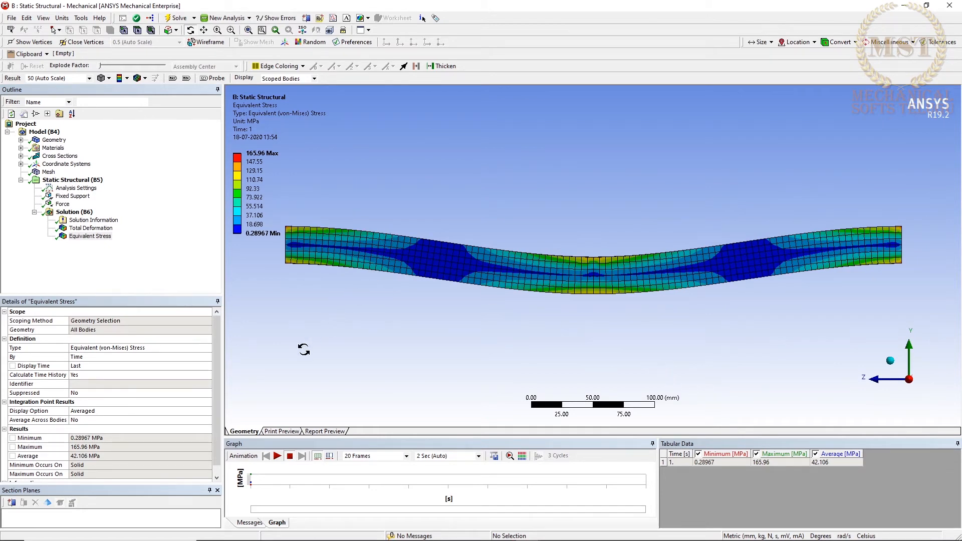
{"action": "left_click", "coordinate": [281, 457]}
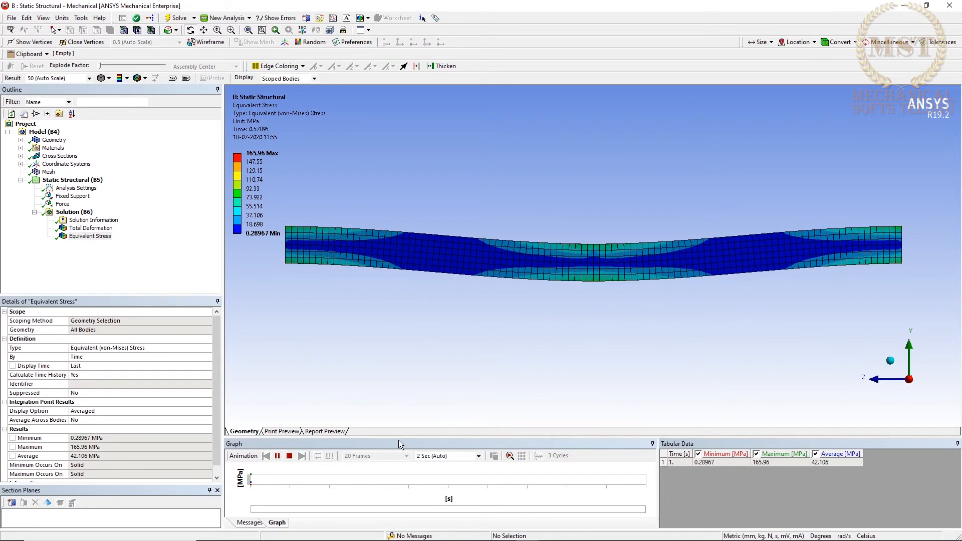
{"action": "left_click_drag", "start_coordinate": [569, 344], "coordinate": [483, 355]}
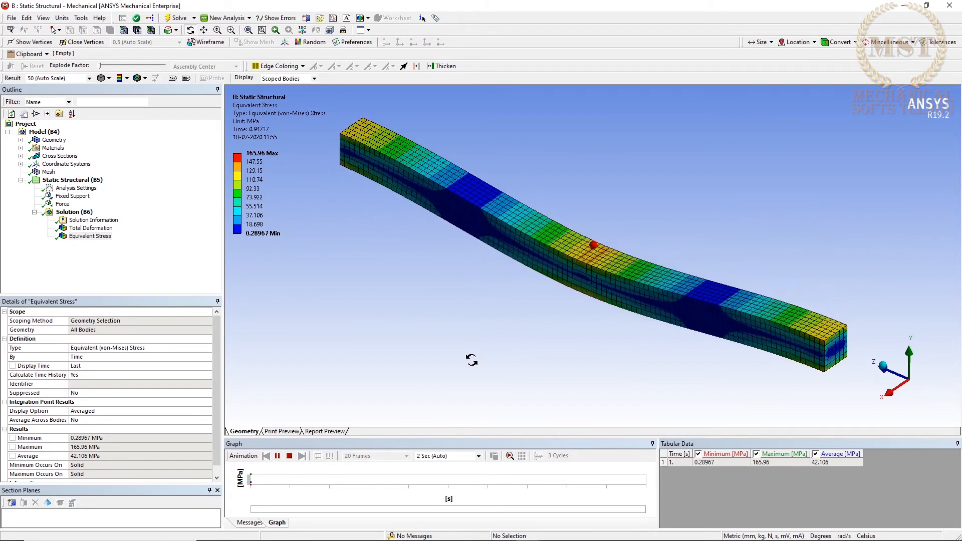
{"action": "right_click_drag", "start_coordinate": [783, 292], "coordinate": [857, 386]}
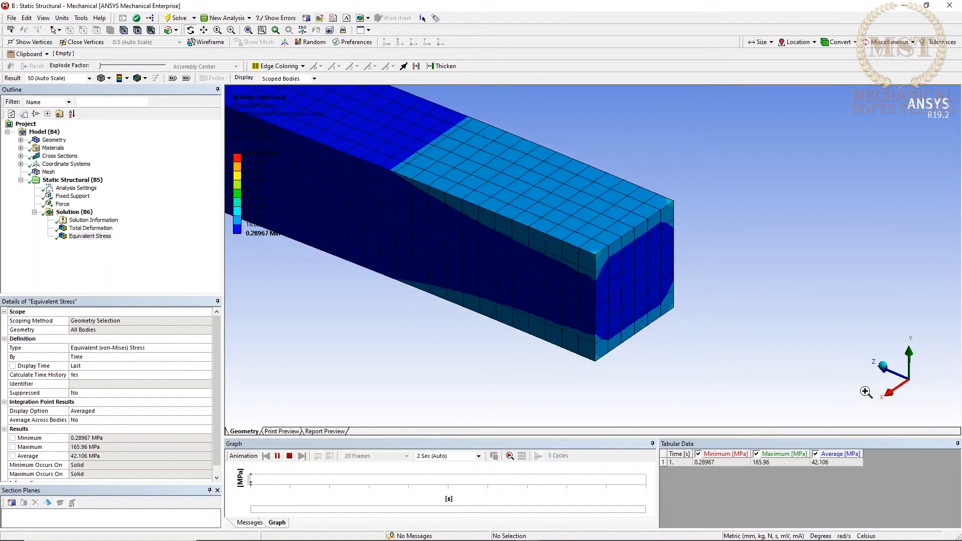
{"action": "left_click", "coordinate": [827, 372]}
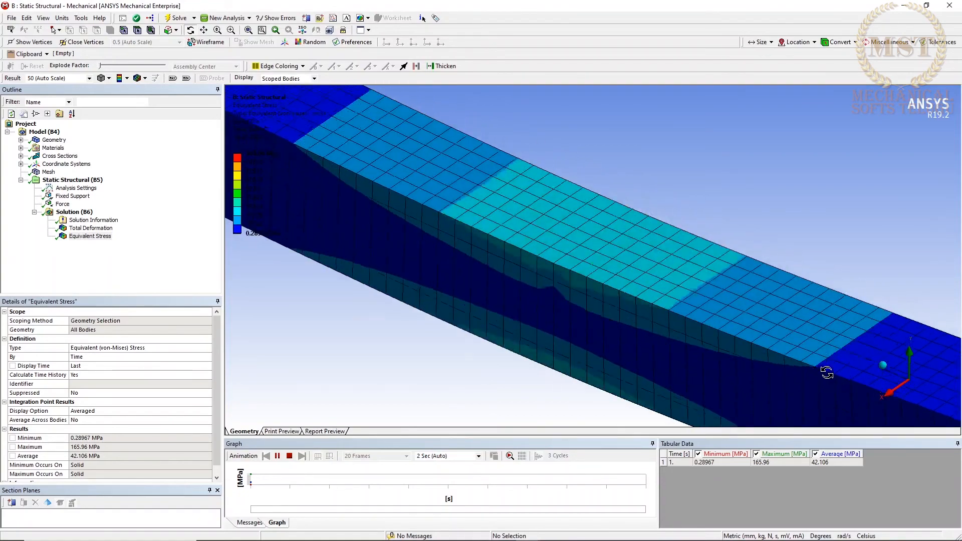
{"action": "scroll", "coordinate": [826, 371], "scroll_direction": "down", "scroll_amount": 8}
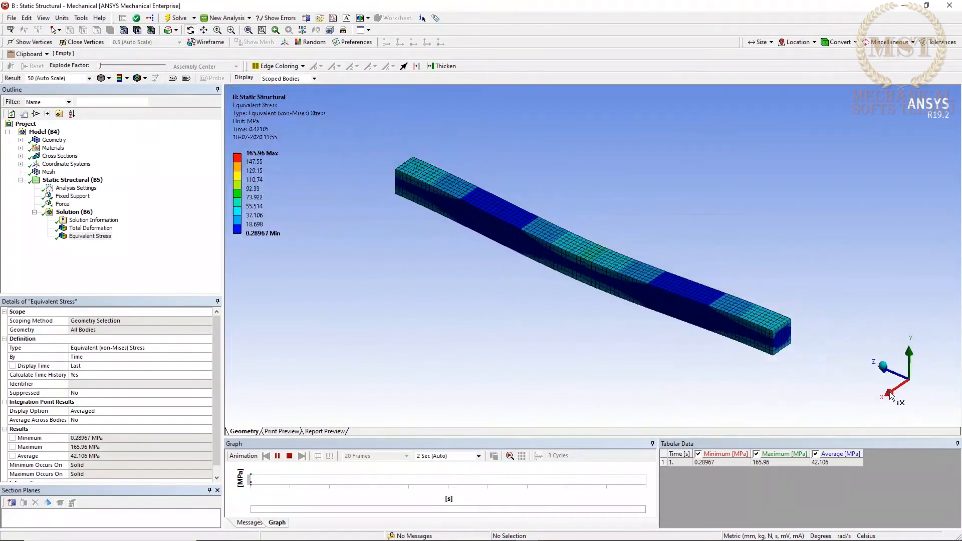
{"action": "left_click", "coordinate": [887, 393]}
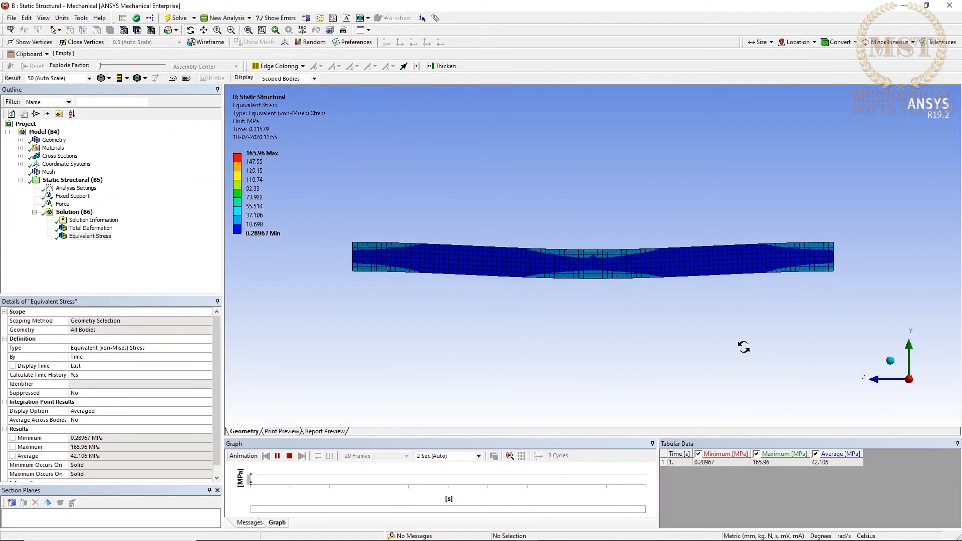
{"action": "scroll", "coordinate": [744, 346], "scroll_direction": "up", "scroll_amount": 7}
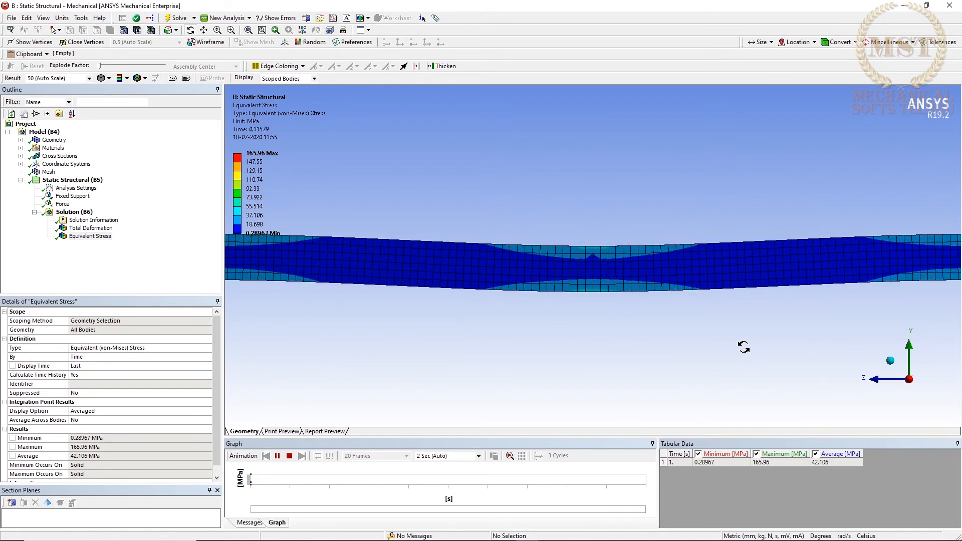
{"action": "scroll", "coordinate": [743, 347], "scroll_direction": "down", "scroll_amount": 3}
{"action": "left_click_drag", "start_coordinate": [613, 313], "coordinate": [510, 331]}
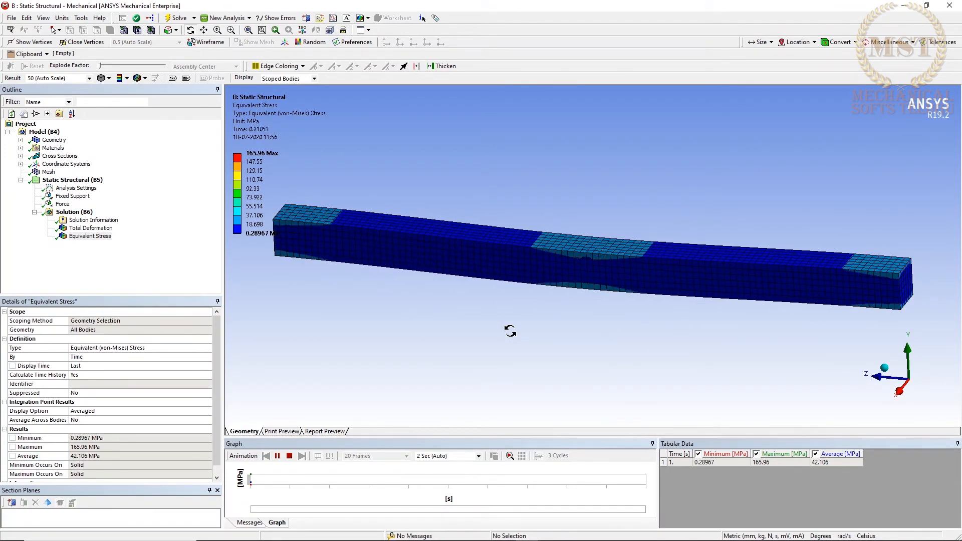
{"action": "left_click_drag", "start_coordinate": [510, 330], "coordinate": [638, 323]}
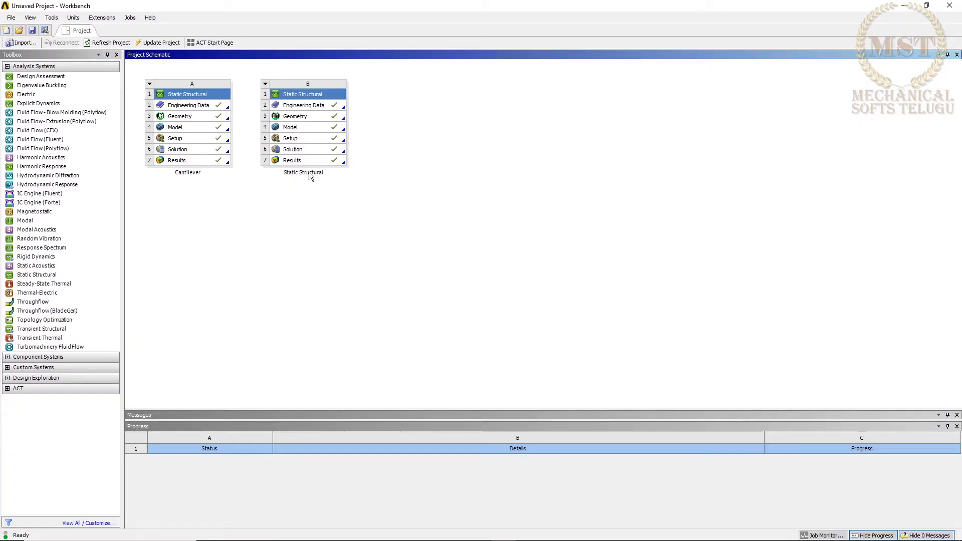
Switch to the Workbench project schematic and rename static structural system B as "Fixed support".
{"action": "left_click", "coordinate": [265, 83]}
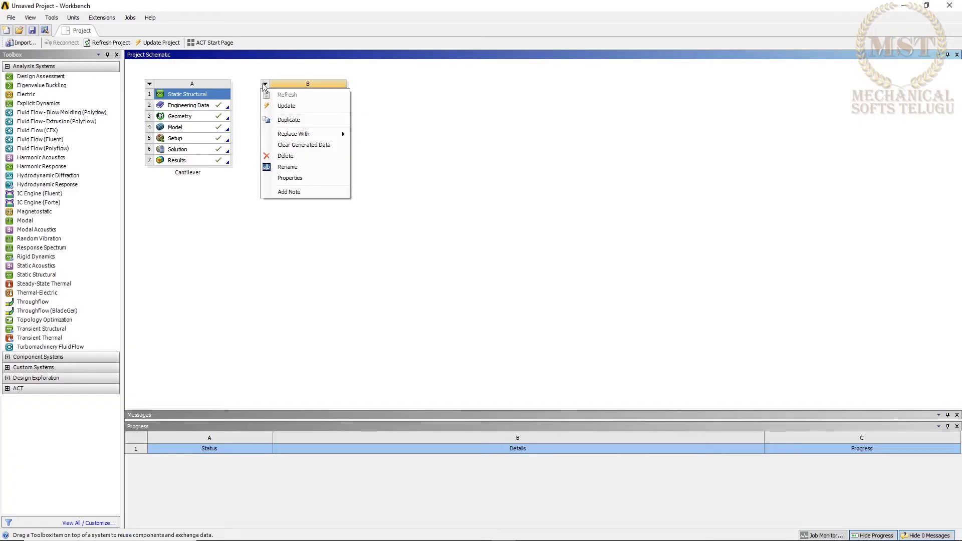
{"action": "left_click", "coordinate": [296, 166]}
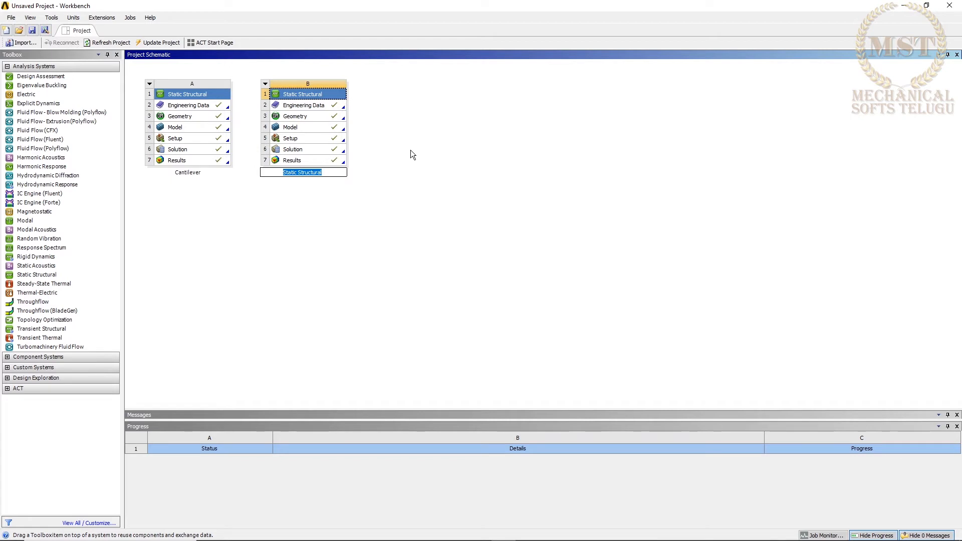
{"action": "type", "text": "Fixed support"}
{"action": "key", "text": "Return"}
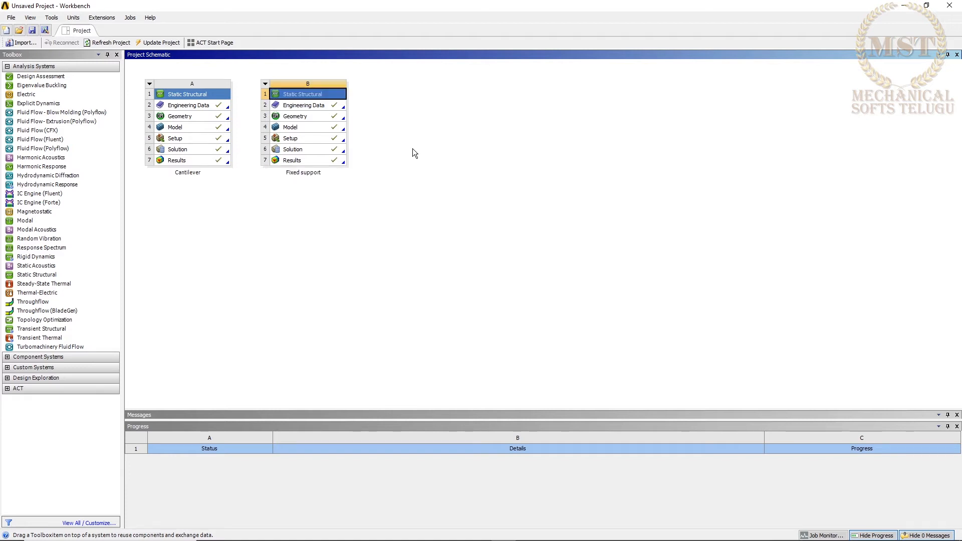
Add a new Static Structural analysis system to the project schematic and name it "Simply supported".
{"action": "right_click", "coordinate": [414, 119]}
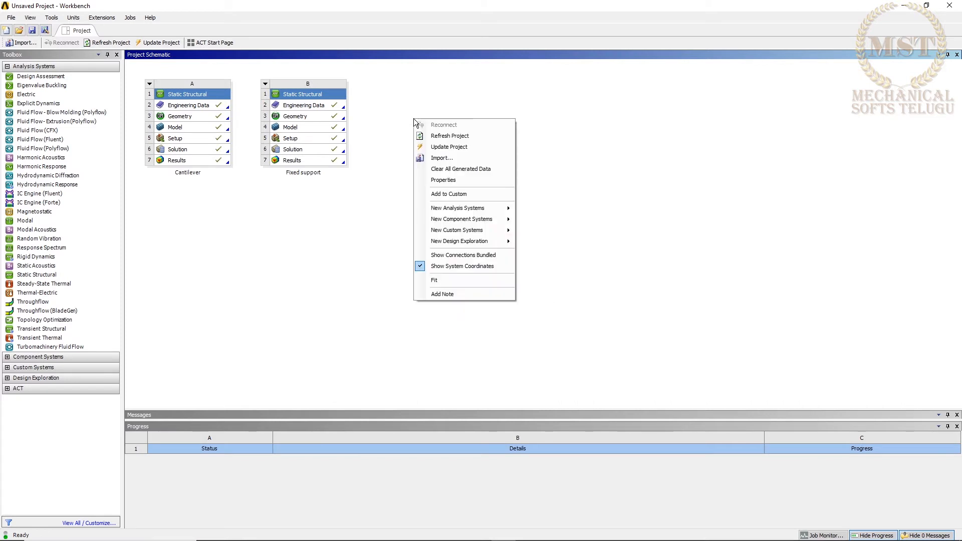
{"action": "mouse_move", "coordinate": [466, 208]}
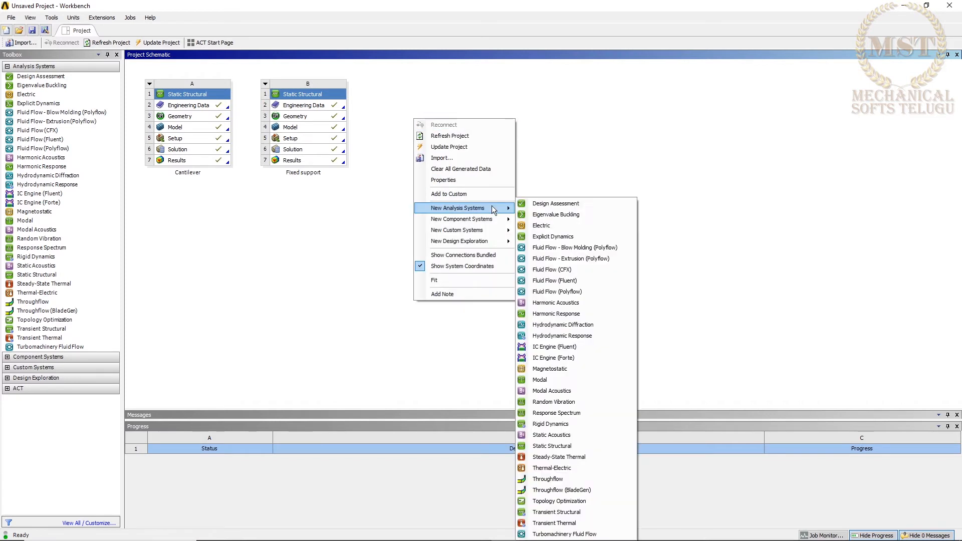
{"action": "left_click", "coordinate": [561, 446]}
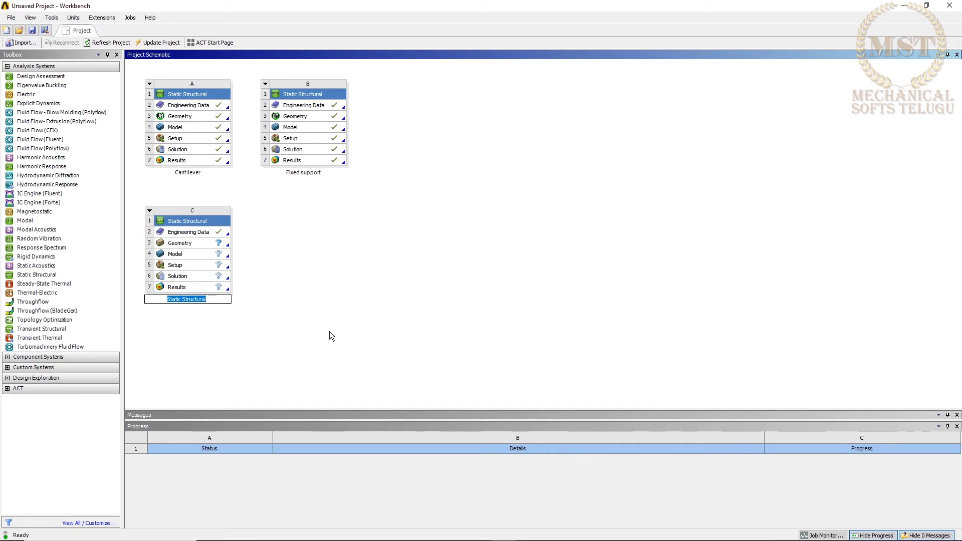
{"action": "type", "text": "Simply supported"}
{"action": "key", "text": "Return"}
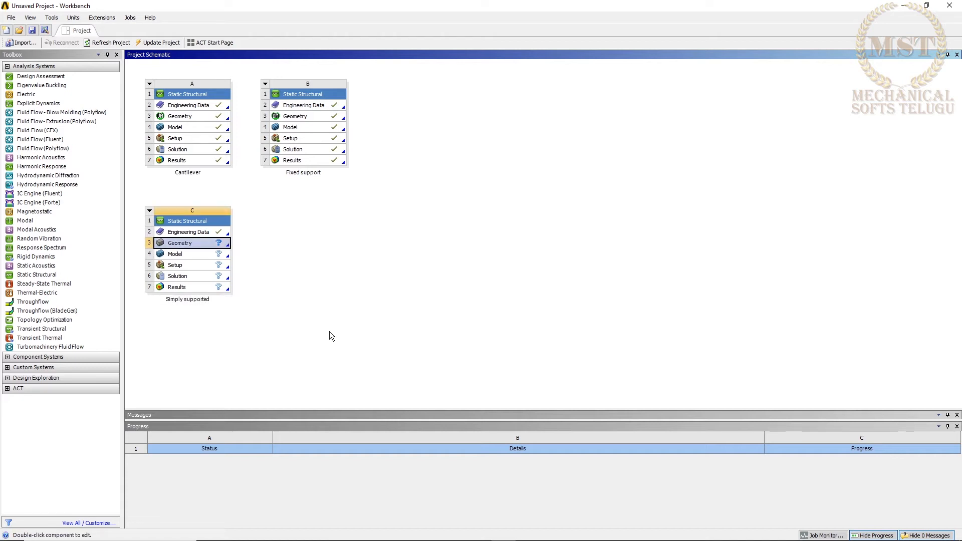
Start a new DesignModeler geometry for the Simply supported system and add a rectangular cross section.
{"action": "right_click", "coordinate": [223, 244]}
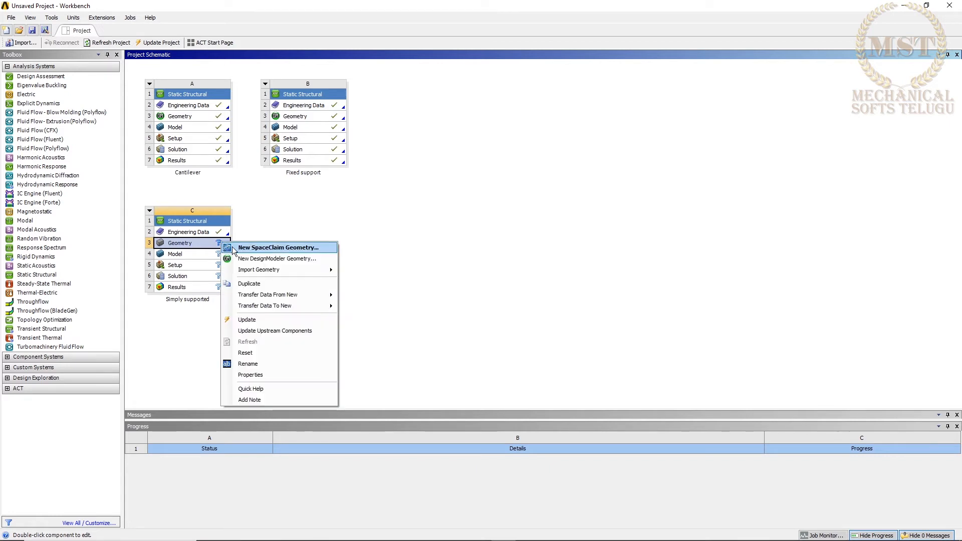
{"action": "left_click", "coordinate": [253, 255]}
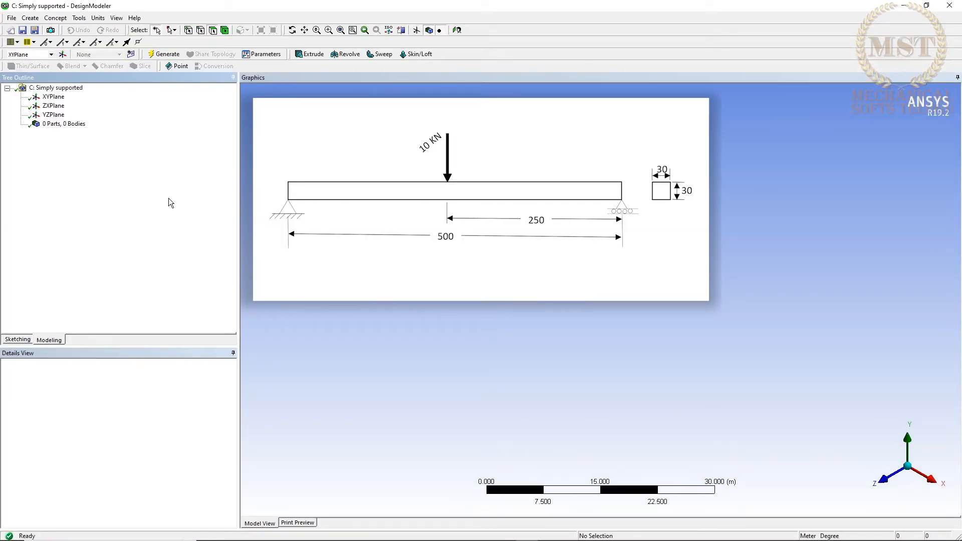
{"action": "left_click", "coordinate": [56, 17]}
{"action": "mouse_move", "coordinate": [105, 119]}
{"action": "left_click", "coordinate": [156, 121]}
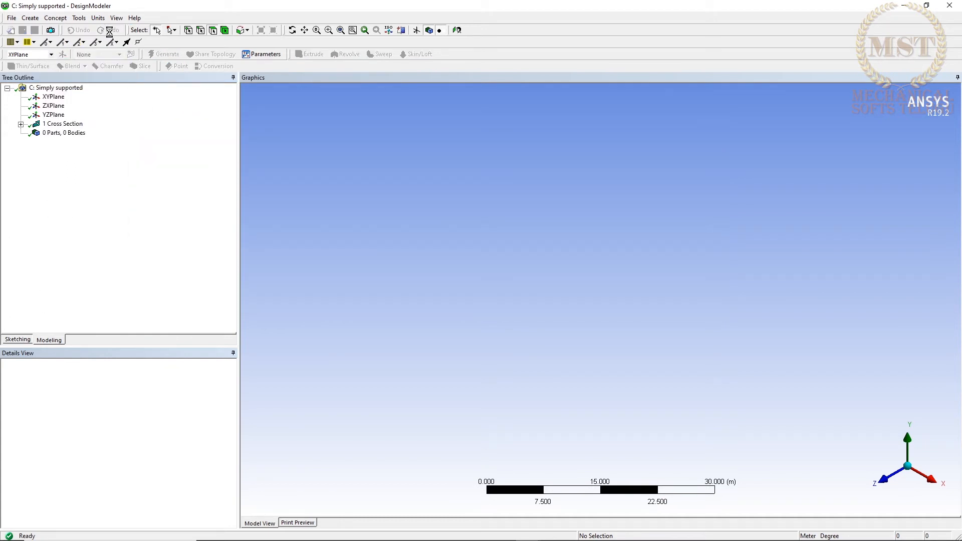
Change the length unit to millimetres and set the rectangular cross section's B and H dimensions to 30 mm each.
{"action": "left_click", "coordinate": [98, 18]}
{"action": "left_click", "coordinate": [108, 50]}
{"action": "left_click", "coordinate": [98, 399]}
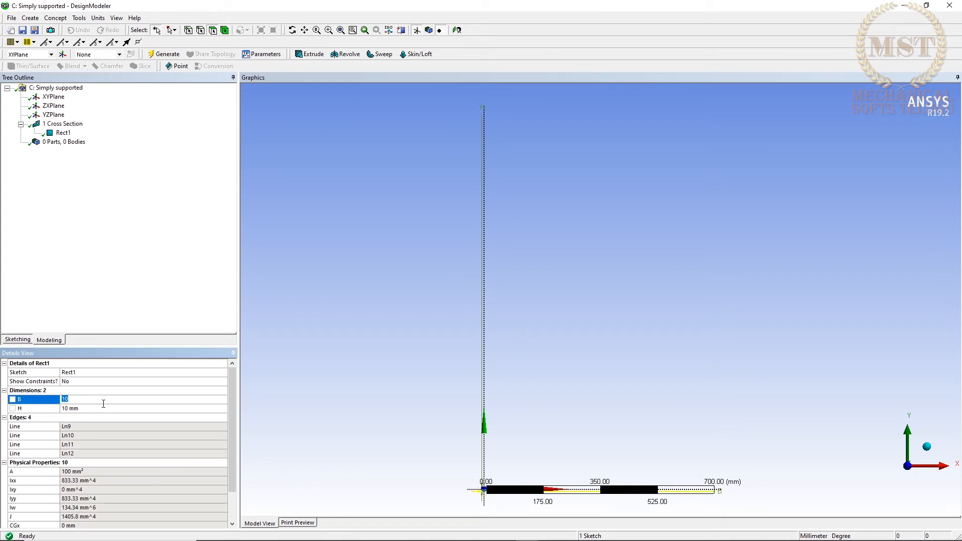
{"action": "type", "text": "30"}
{"action": "key", "text": "Return"}
{"action": "left_click", "coordinate": [106, 409]}
{"action": "type", "text": "30"}
{"action": "key", "text": "Return"}
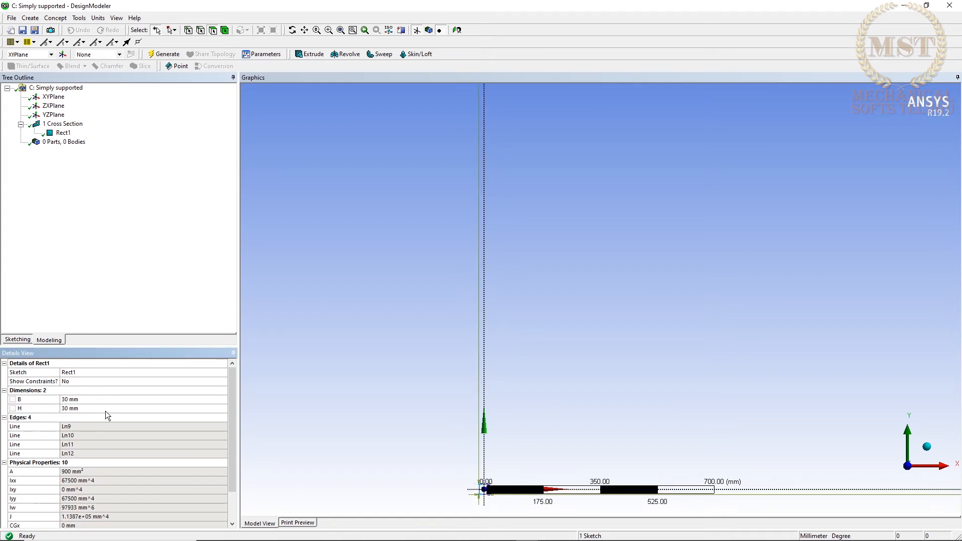
{"action": "right_click_drag", "start_coordinate": [452, 461], "coordinate": [503, 517]}
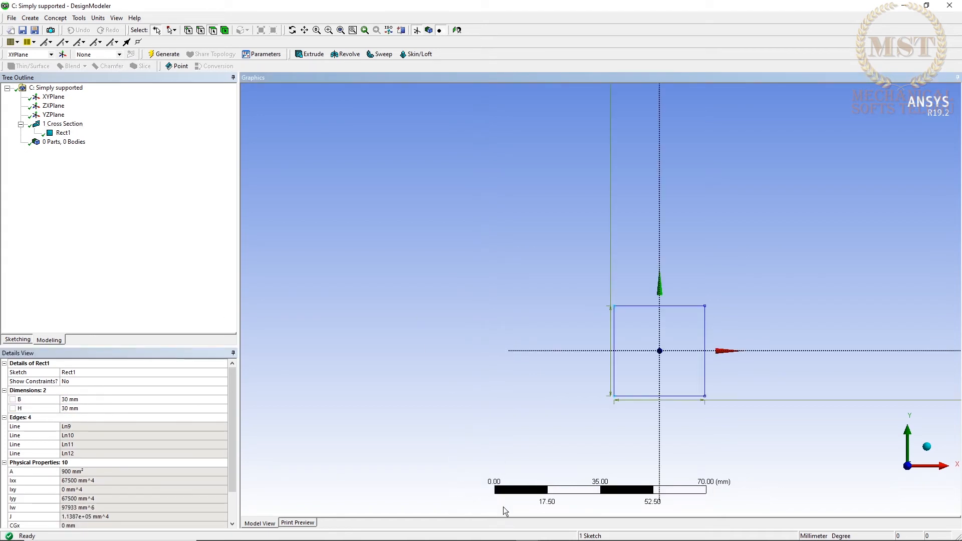
Extrude the rectangular cross section Rect1 to a depth of 500 mm and generate the beam body.
{"action": "left_click", "coordinate": [36, 21]}
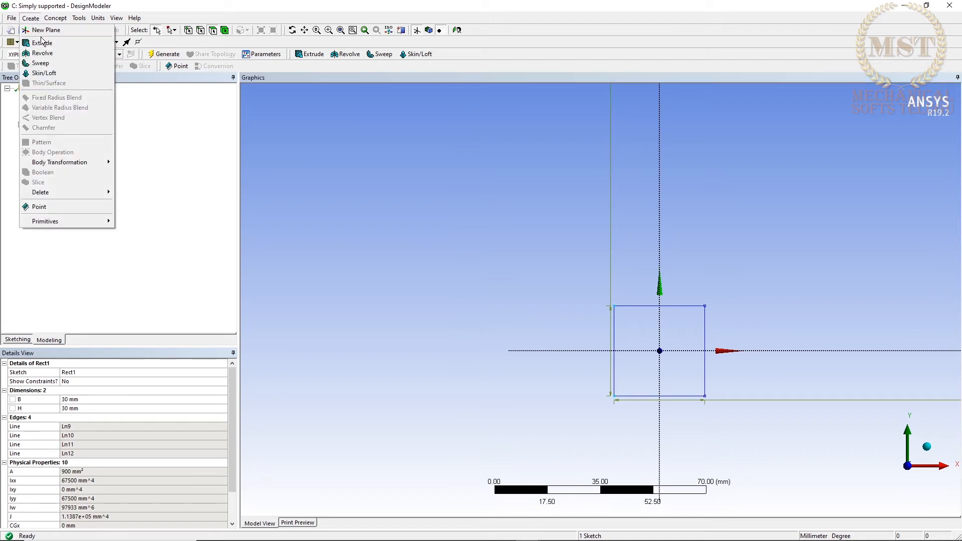
{"action": "left_click", "coordinate": [44, 41]}
{"action": "left_click", "coordinate": [63, 142]}
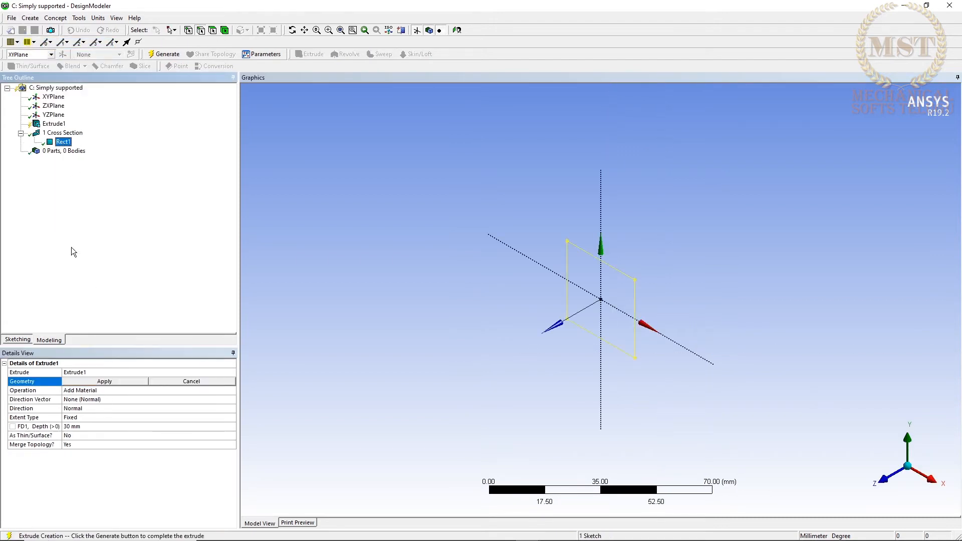
{"action": "left_click", "coordinate": [104, 381]}
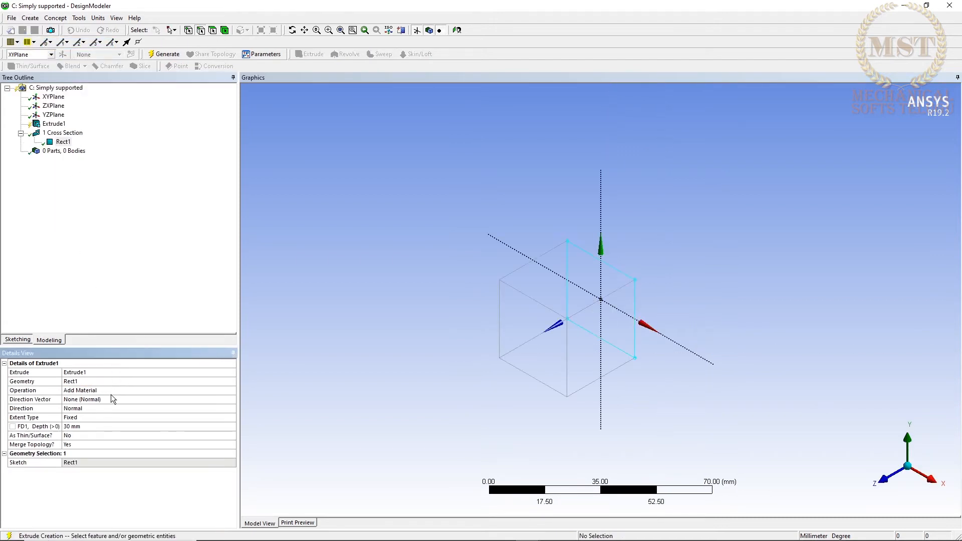
{"action": "left_click", "coordinate": [98, 428]}
{"action": "type", "text": "500"}
{"action": "key", "text": "Return"}
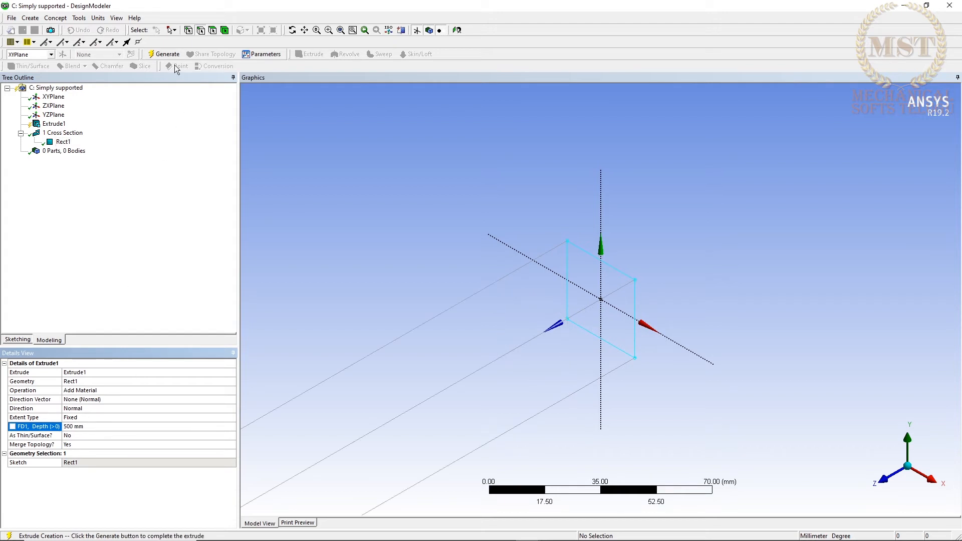
{"action": "left_click", "coordinate": [166, 55]}
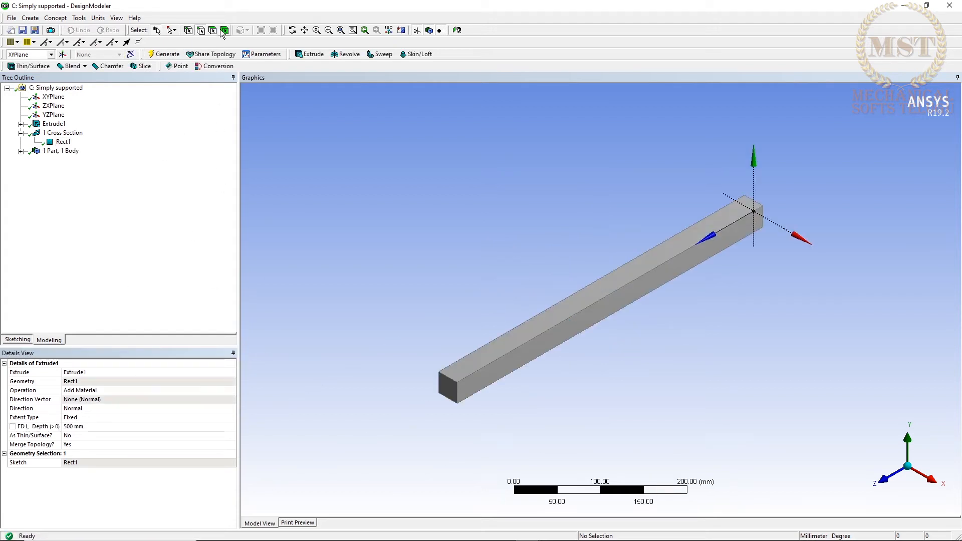
Create a new plane from the beam's top face.
{"action": "left_click", "coordinate": [515, 347]}
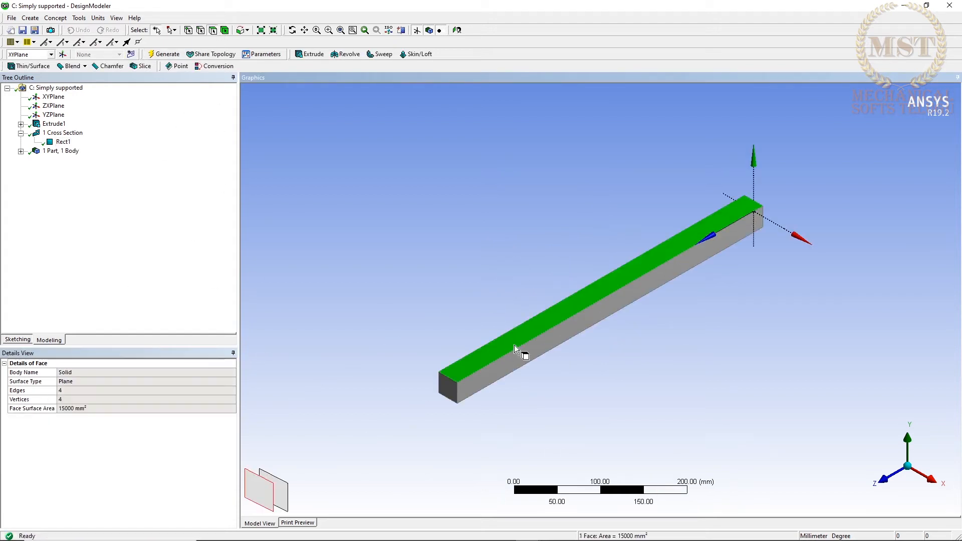
{"action": "left_click", "coordinate": [62, 54]}
{"action": "left_click", "coordinate": [158, 55]}
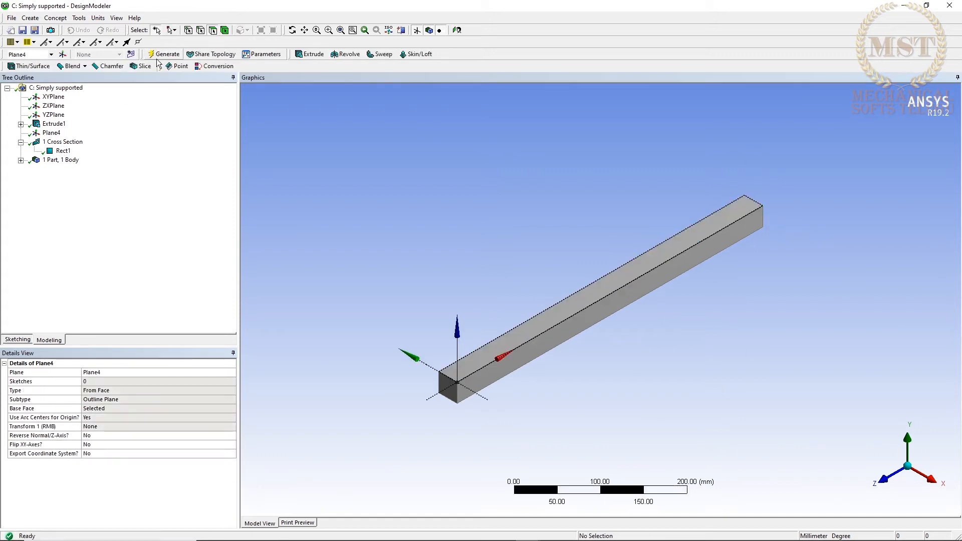
Insert a sketch projection of the beam's top face on Plane4 and generate it.
{"action": "right_click", "coordinate": [51, 133]}
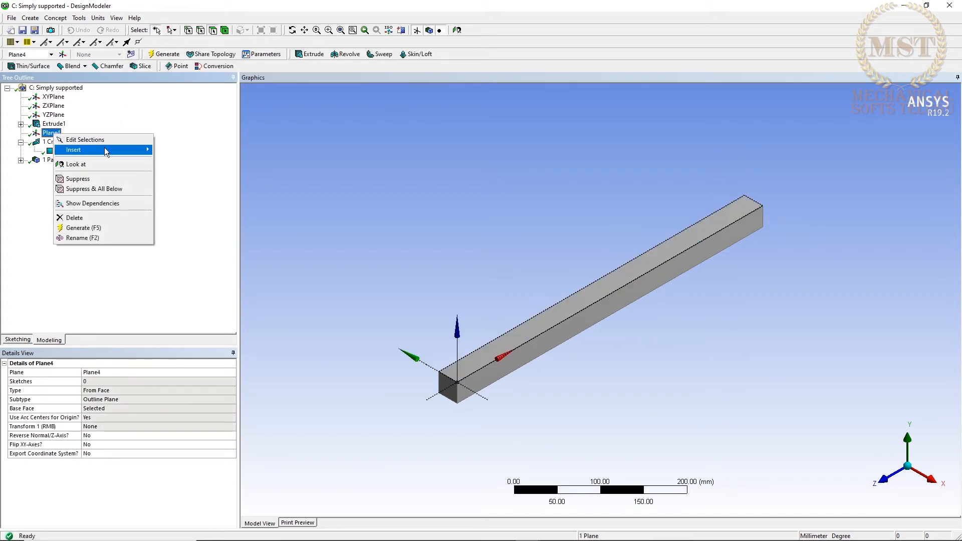
{"action": "mouse_move", "coordinate": [104, 150]}
{"action": "left_click", "coordinate": [186, 150]}
{"action": "left_click", "coordinate": [511, 340]}
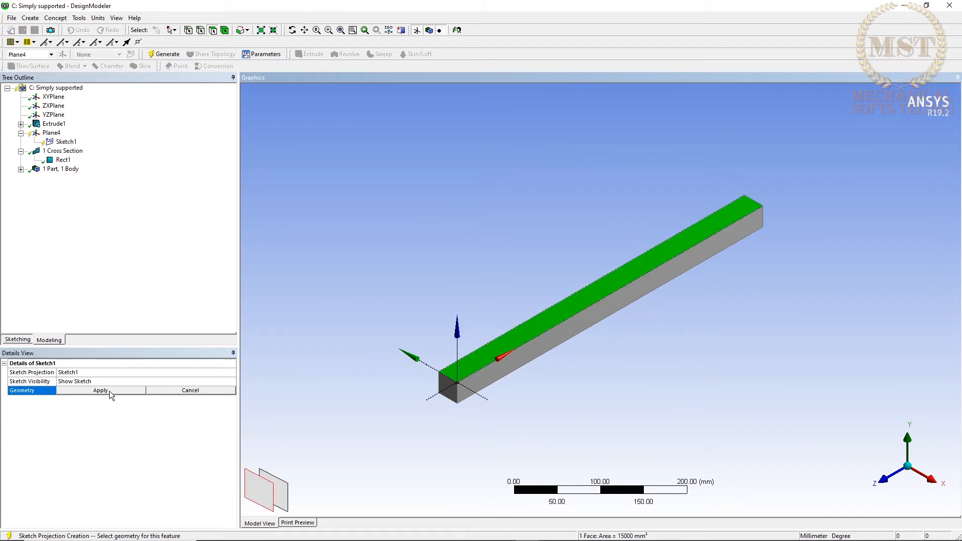
{"action": "left_click", "coordinate": [110, 391]}
{"action": "left_click", "coordinate": [164, 54]}
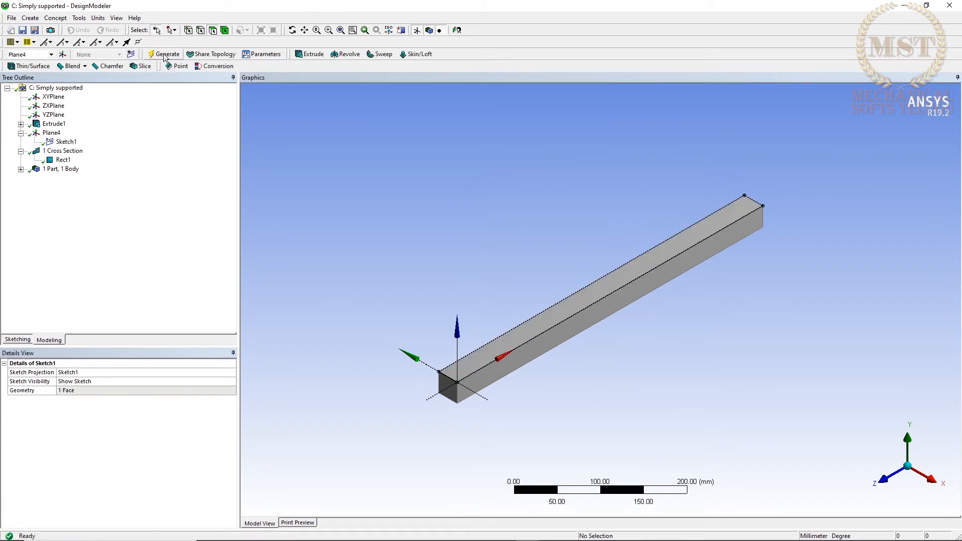
Offset the short front edge of the projected top face to a line across the beam near its mid-length.
{"action": "right_click", "coordinate": [67, 144]}
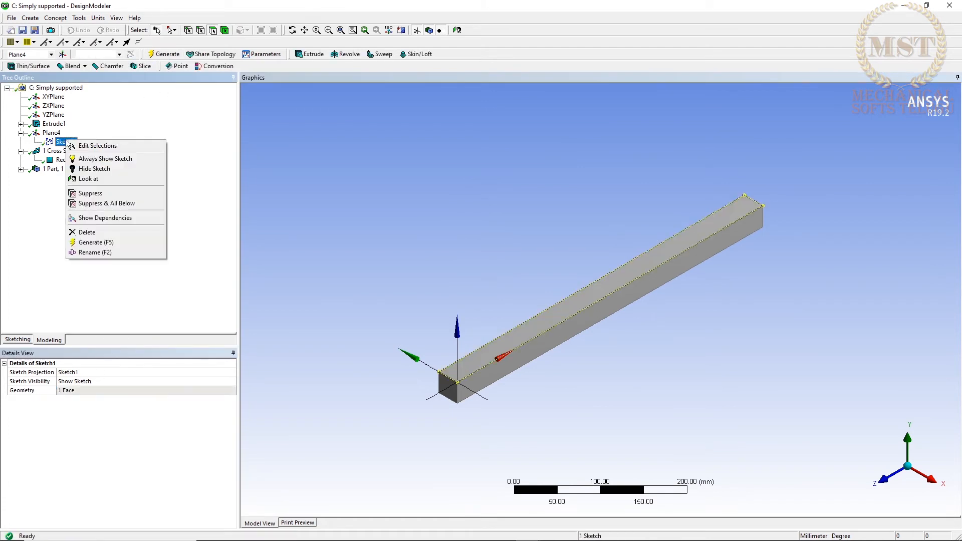
{"action": "left_click", "coordinate": [30, 333]}
{"action": "left_click", "coordinate": [20, 339]}
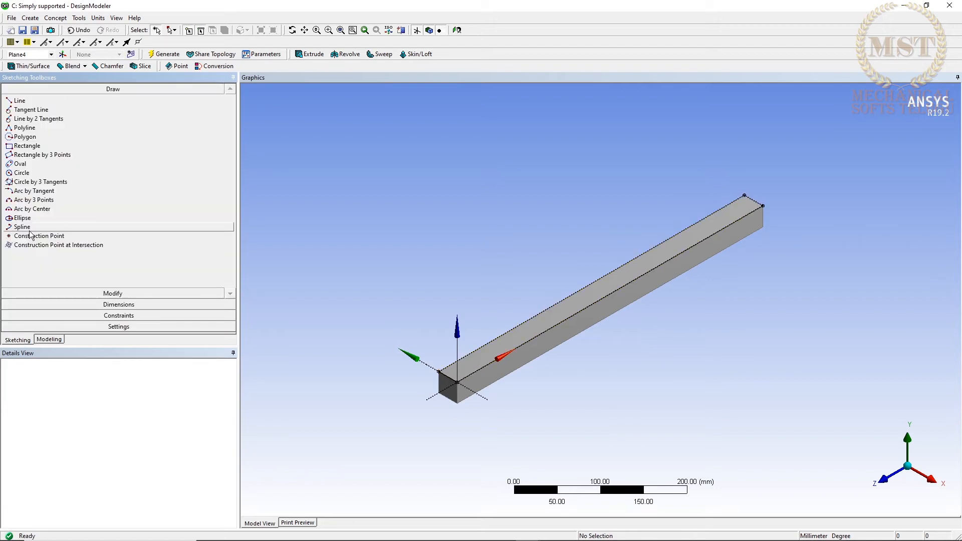
{"action": "left_click", "coordinate": [113, 293]}
{"action": "left_click", "coordinate": [28, 229]}
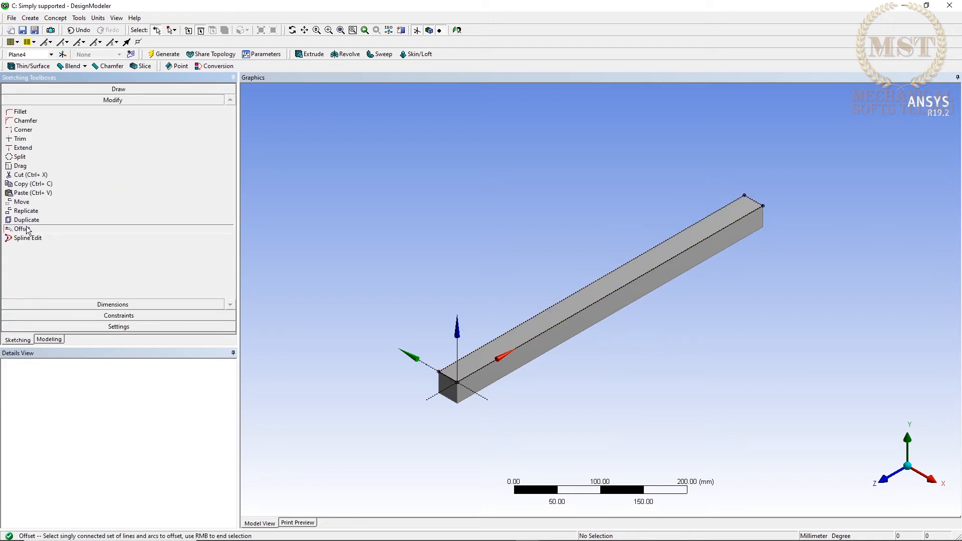
{"action": "left_click", "coordinate": [450, 382]}
{"action": "right_click", "coordinate": [448, 377]}
{"action": "left_click", "coordinate": [501, 393]}
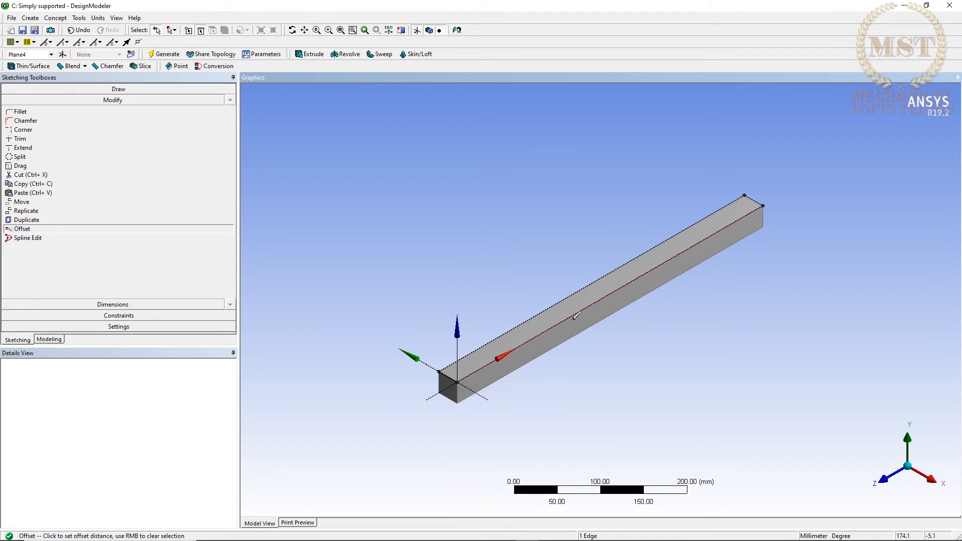
{"action": "left_click", "coordinate": [576, 315]}
Dimension the offset line from the beam's front end edge and set the distance to 250 mm.
{"action": "left_click", "coordinate": [113, 305]}
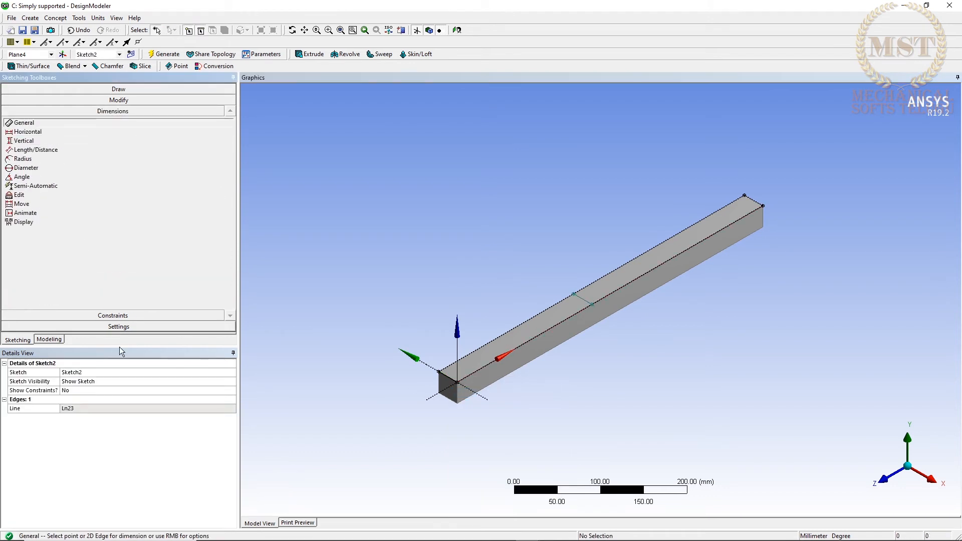
{"action": "left_click", "coordinate": [593, 305]}
{"action": "left_click", "coordinate": [471, 375]}
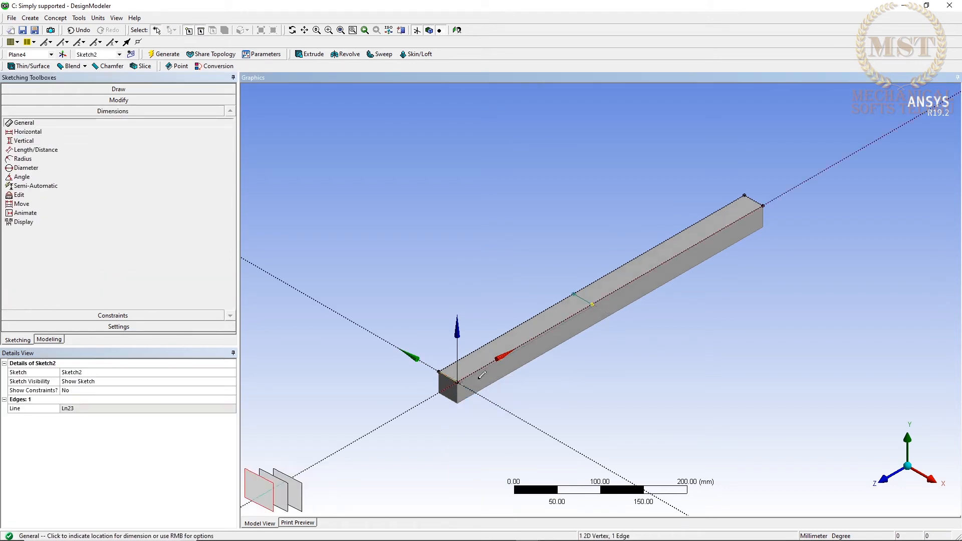
{"action": "left_click", "coordinate": [595, 366]}
{"action": "left_click", "coordinate": [99, 409]}
{"action": "type", "text": "2"}
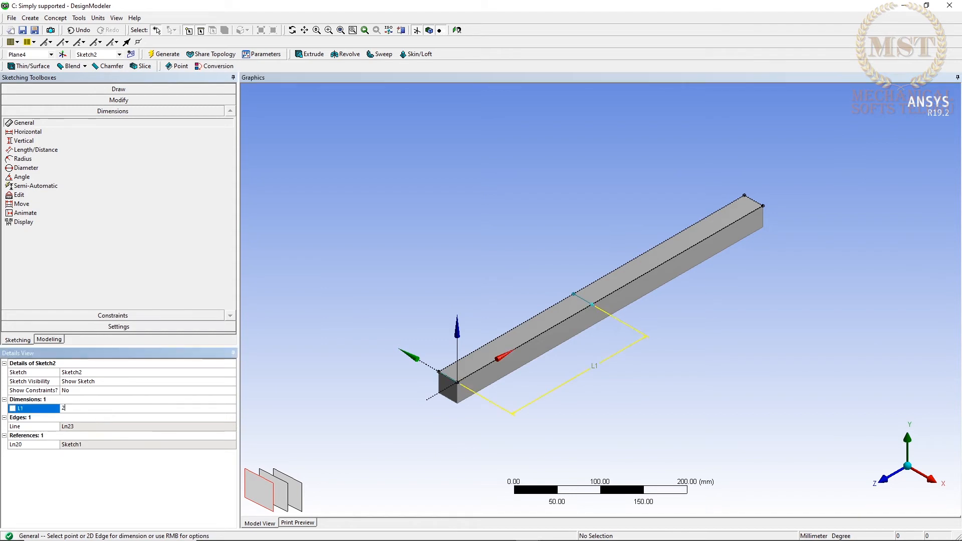
{"action": "type", "text": "50"}
{"action": "key", "text": "Return"}
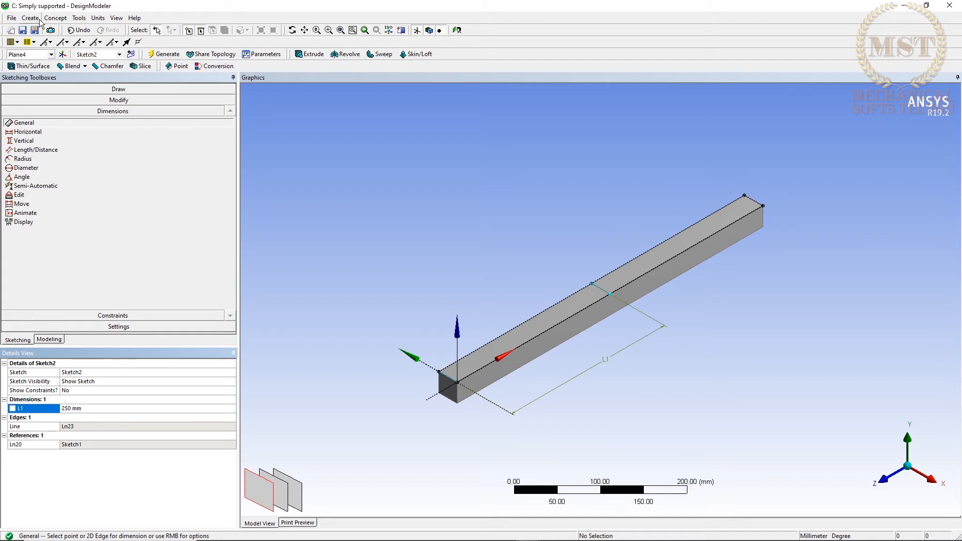
Split the beam's top face with a Face Split that uses the mid-length sketch line as tool geometry, and generate it.
{"action": "left_click", "coordinate": [79, 18]}
{"action": "left_click", "coordinate": [98, 104]}
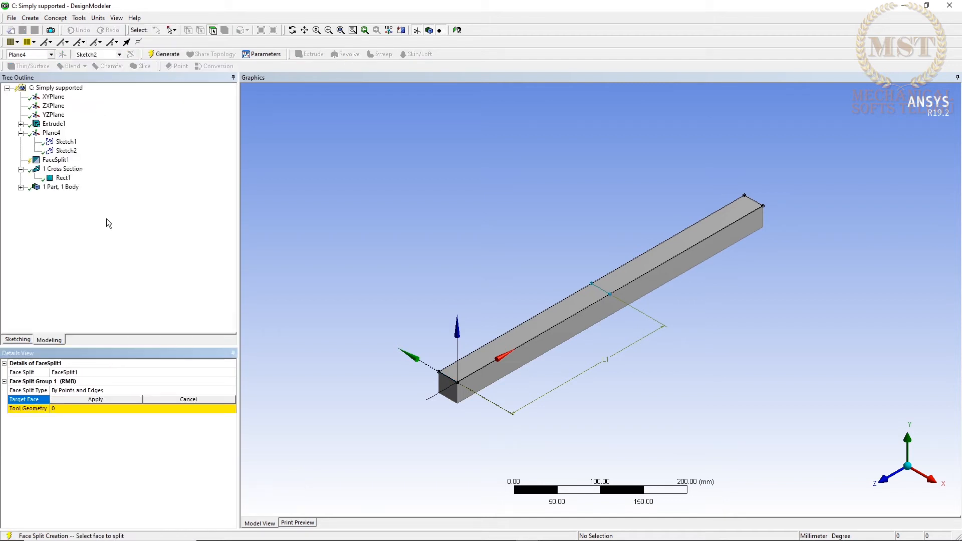
{"action": "left_click", "coordinate": [489, 360]}
{"action": "left_click", "coordinate": [113, 400]}
{"action": "left_click", "coordinate": [104, 408]}
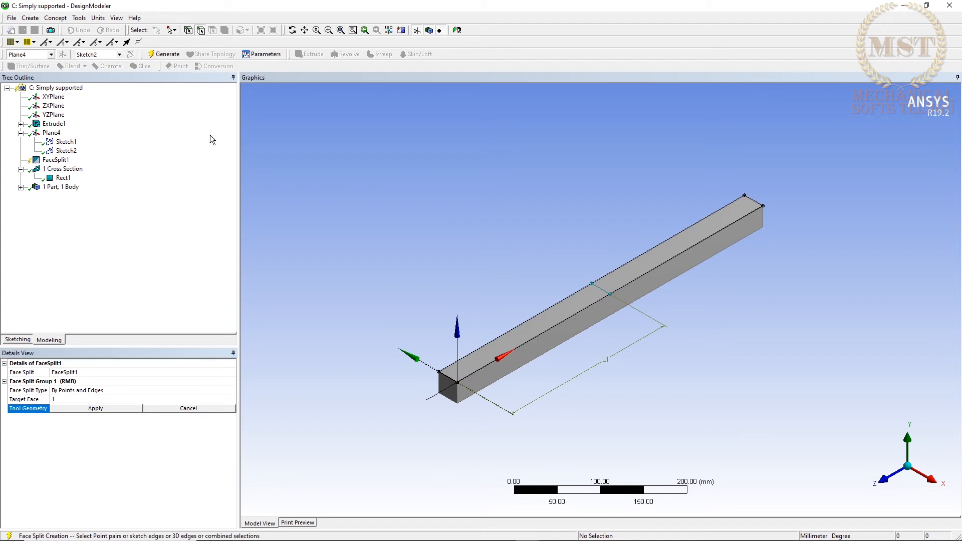
{"action": "left_click", "coordinate": [603, 283]}
{"action": "left_click", "coordinate": [87, 409]}
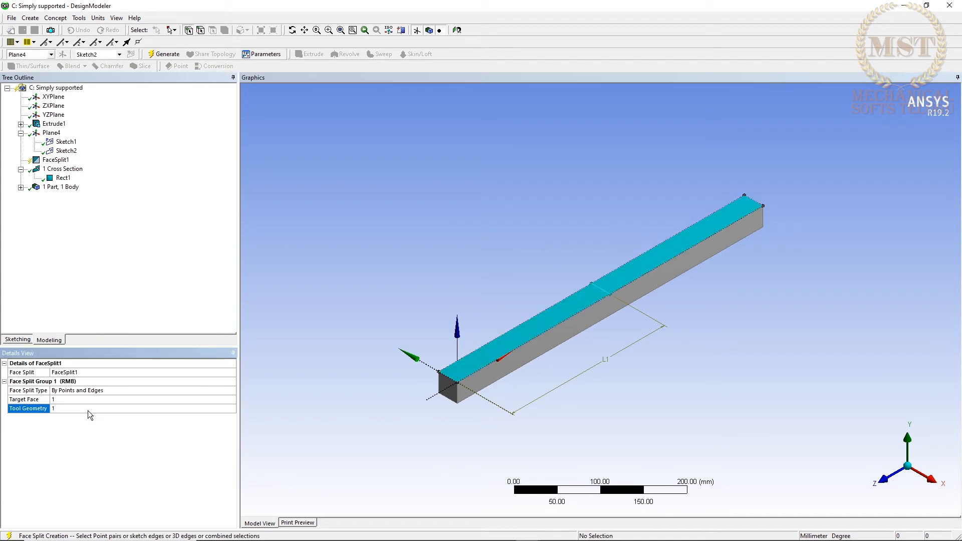
{"action": "left_click", "coordinate": [164, 54]}
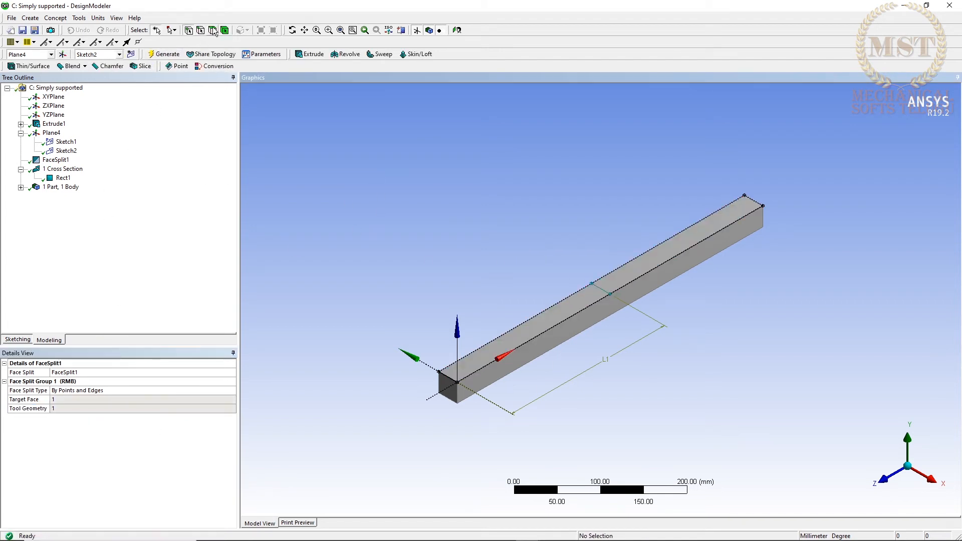
{"action": "left_click", "coordinate": [619, 288]}
{"action": "left_click", "coordinate": [350, 282]}
Close DesignModeler and open the Simply supported system's Model in Mechanical.
{"action": "left_click", "coordinate": [947, 6]}
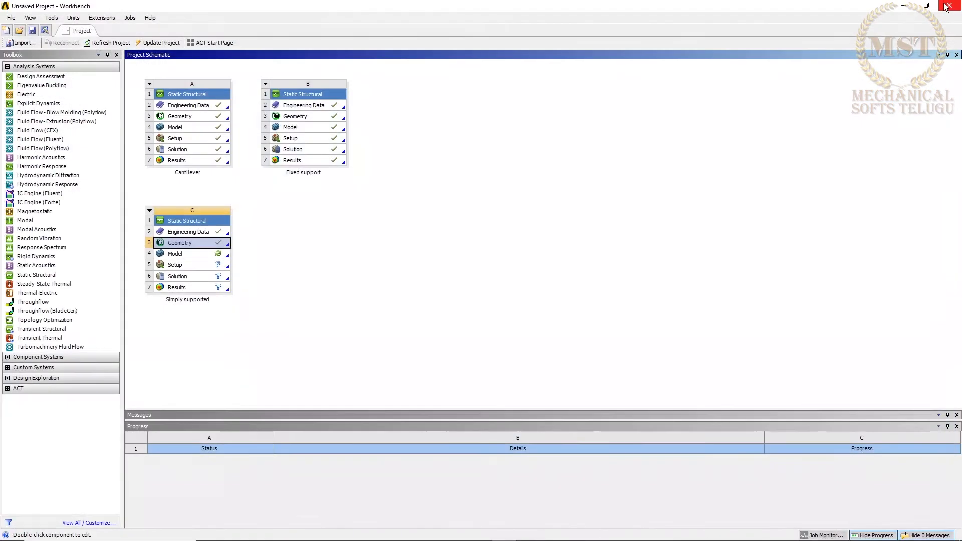
{"action": "left_click", "coordinate": [224, 256]}
{"action": "double_click", "coordinate": [224, 256]}
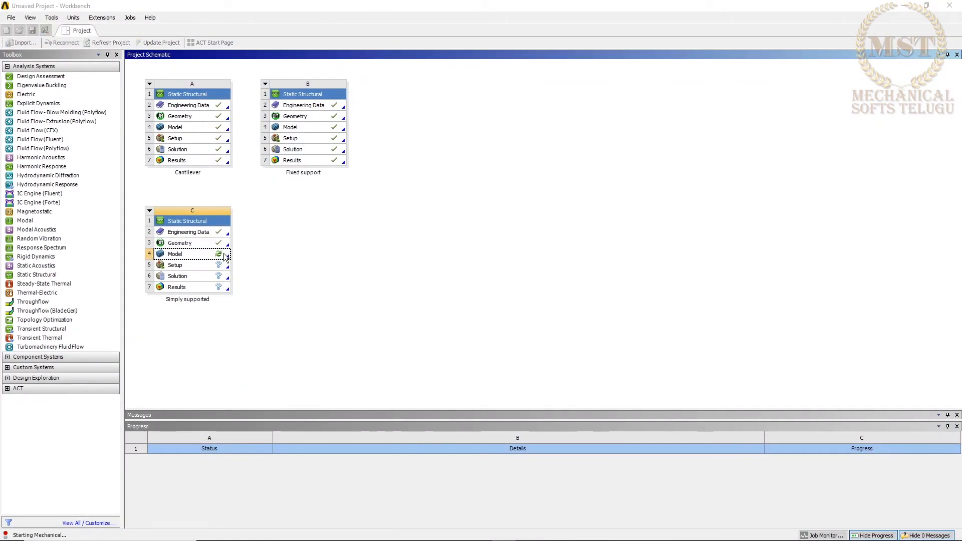
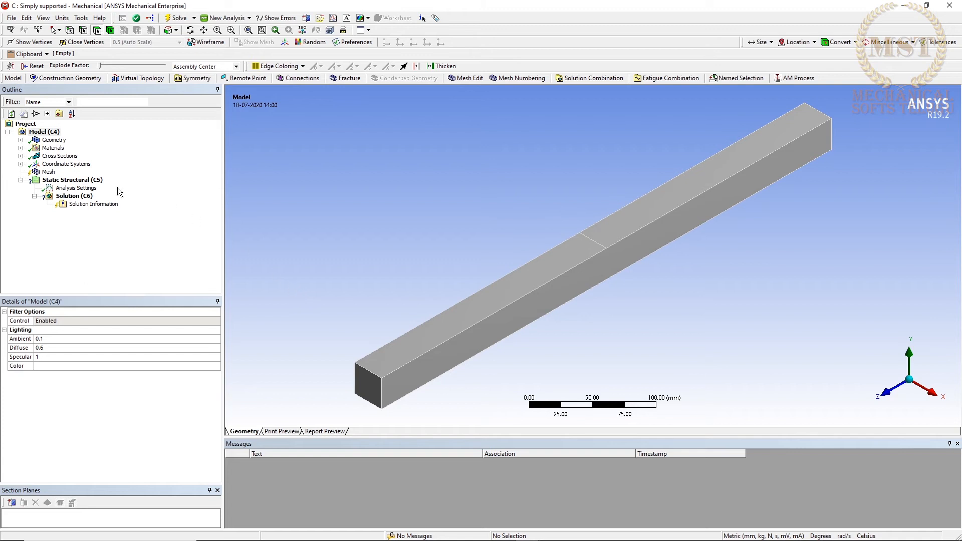
Set the mesh element size to 5 mm and generate the beam's mesh.
{"action": "left_click", "coordinate": [48, 172]}
{"action": "left_click", "coordinate": [100, 357]}
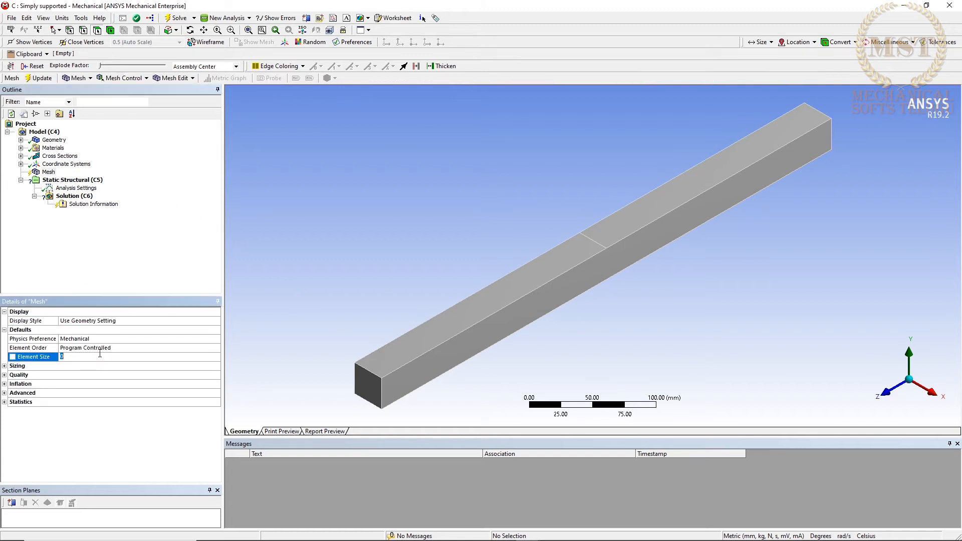
{"action": "type", "text": "5"}
{"action": "key", "text": "Return"}
{"action": "right_click", "coordinate": [51, 173]}
{"action": "left_click", "coordinate": [72, 205]}
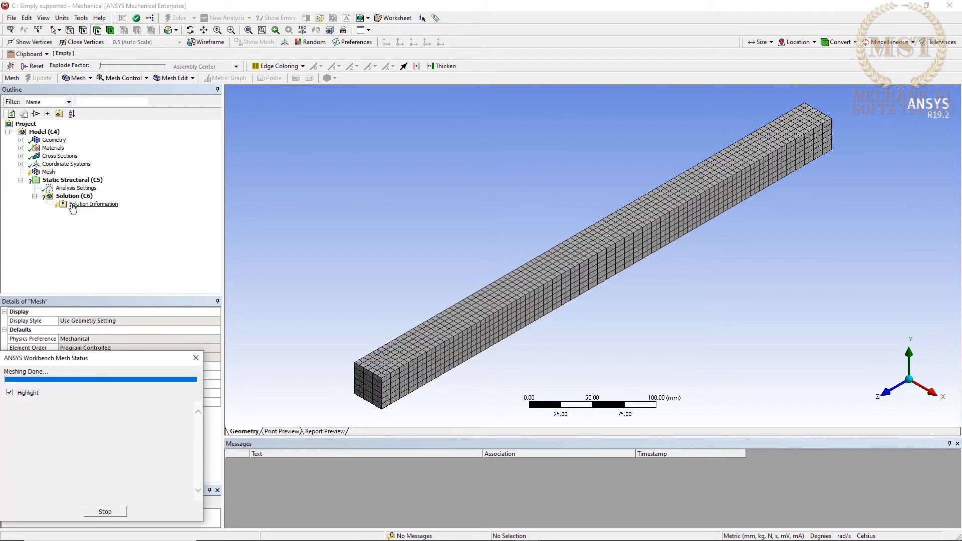
Add a Fixed Support to the bottom edge of the beam's end face on the +Z side.
{"action": "right_click", "coordinate": [54, 180]}
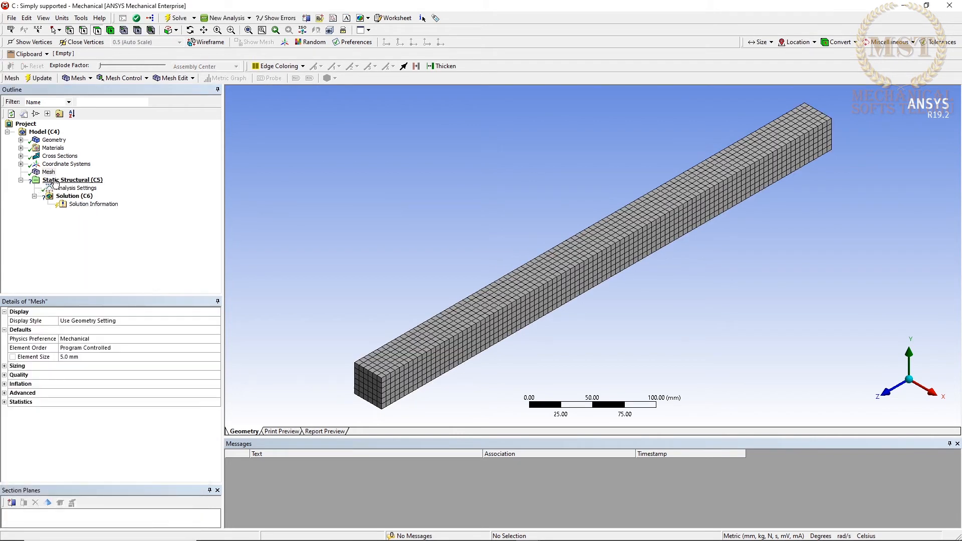
{"action": "mouse_move", "coordinate": [78, 187]}
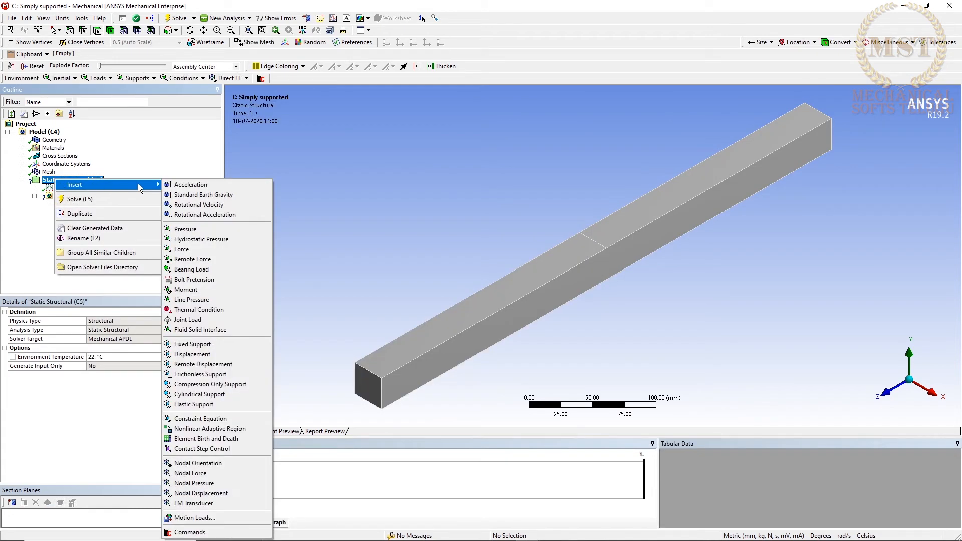
{"action": "left_click", "coordinate": [188, 345]}
{"action": "middle_click_drag", "start_coordinate": [404, 243], "coordinate": [329, 232]}
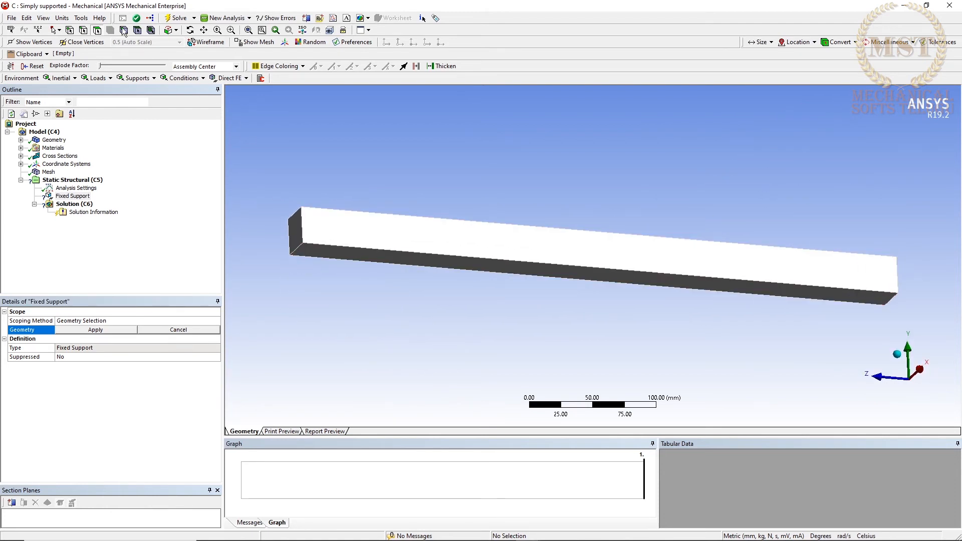
{"action": "left_click", "coordinate": [298, 248]}
{"action": "left_click", "coordinate": [88, 329]}
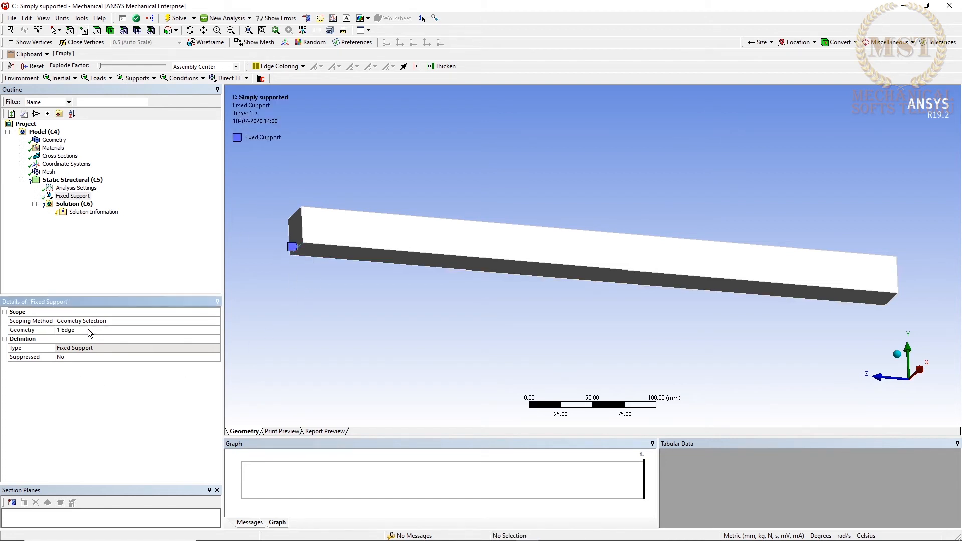
Add a Displacement support scoped to the bottom edge of the beam's opposite end face.
{"action": "mouse_move", "coordinate": [266, 316]}
{"action": "middle_mouse_down"}
{"action": "mouse_move", "coordinate": [375, 333]}
{"action": "mouse_move", "coordinate": [333, 329]}
{"action": "mouse_move", "coordinate": [327, 308]}
{"action": "mouse_move", "coordinate": [365, 316]}
{"action": "mouse_move", "coordinate": [356, 315]}
{"action": "middle_mouse_up"}
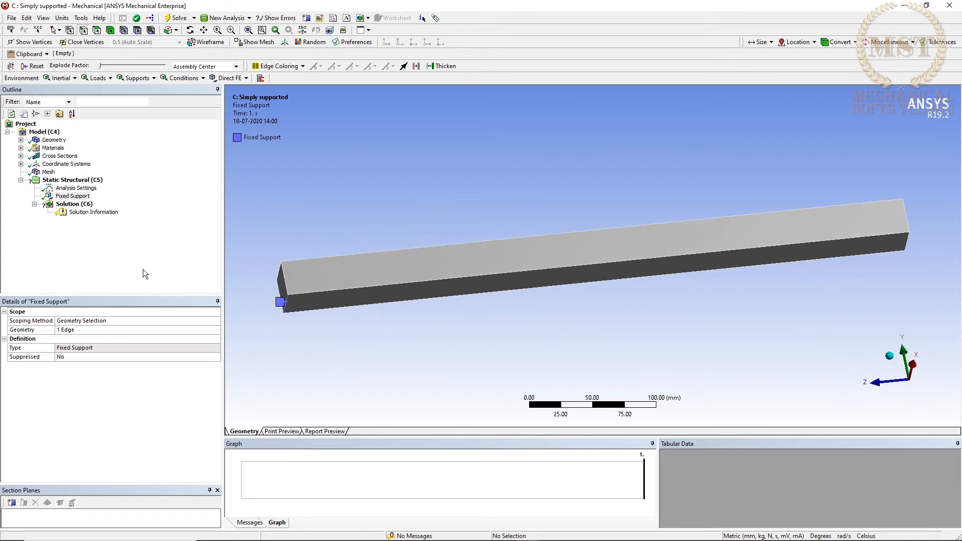
{"action": "right_click", "coordinate": [61, 183]}
{"action": "mouse_move", "coordinate": [81, 188]}
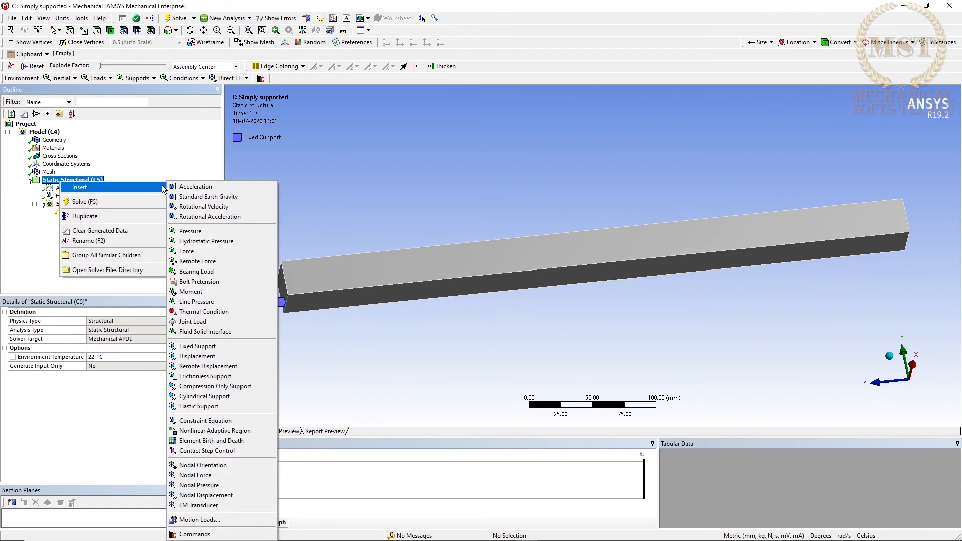
{"action": "left_click", "coordinate": [203, 357]}
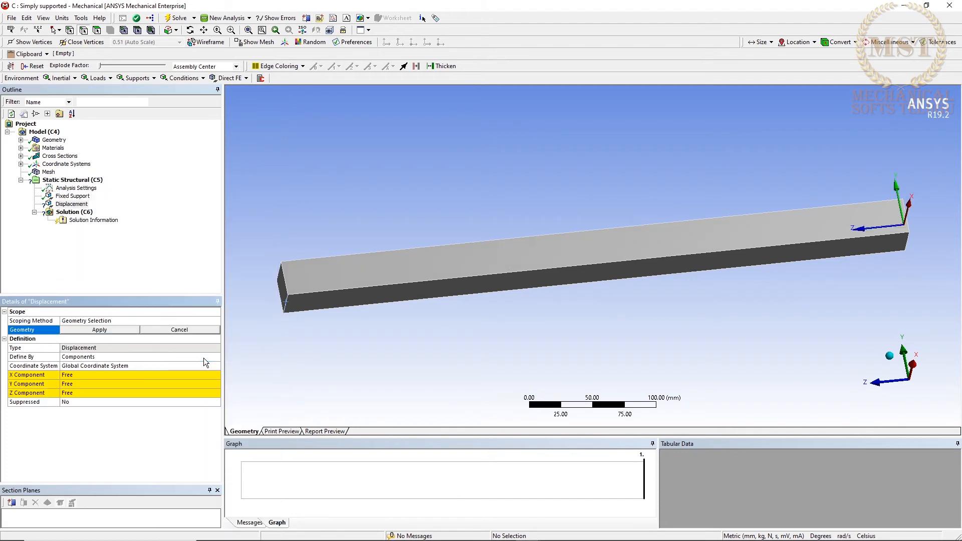
{"action": "left_click", "coordinate": [907, 244]}
{"action": "middle_click_drag", "start_coordinate": [462, 263], "coordinate": [443, 288]}
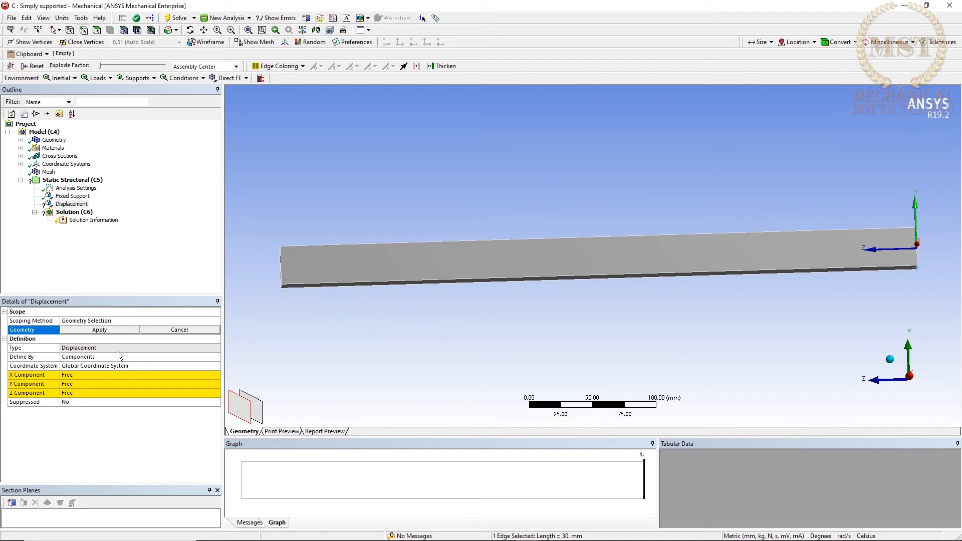
{"action": "left_click", "coordinate": [80, 329]}
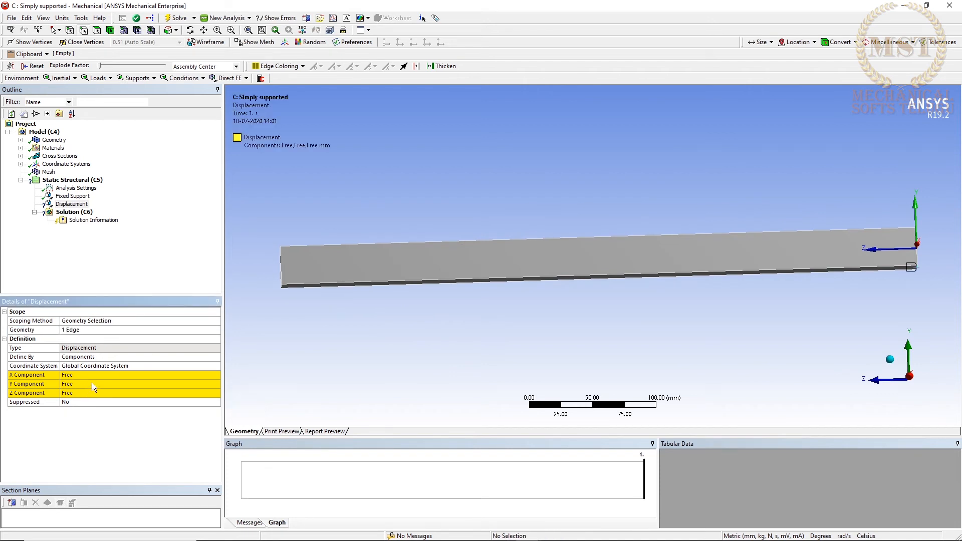
Set the Displacement support's Y and X components to 0 mm, leaving the Z component free.
{"action": "left_click", "coordinate": [130, 384]}
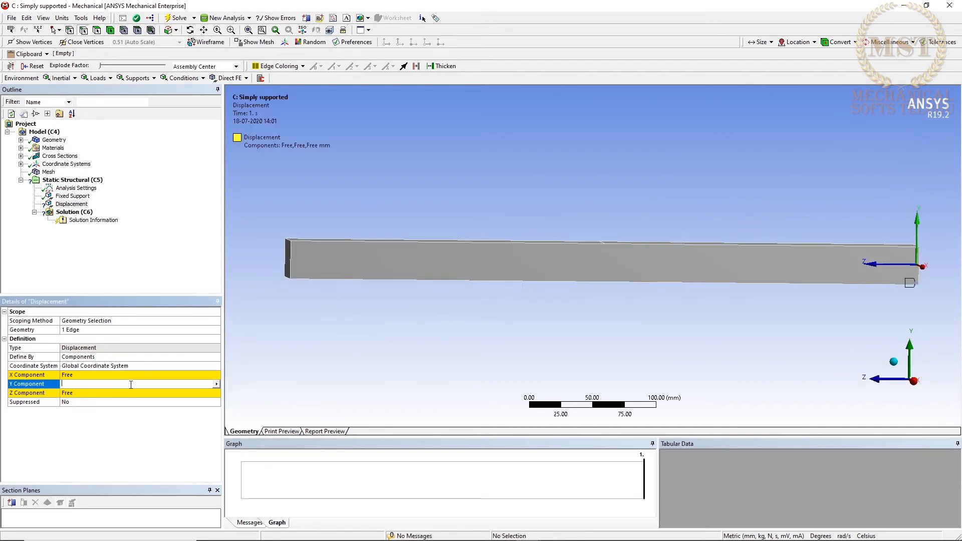
{"action": "type", "text": "0"}
{"action": "key", "text": "Return"}
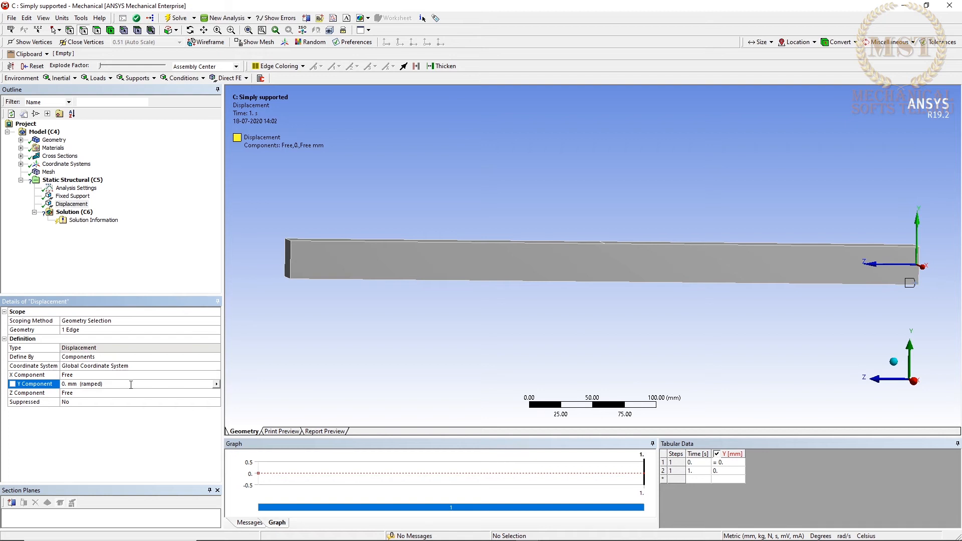
{"action": "left_click", "coordinate": [109, 375]}
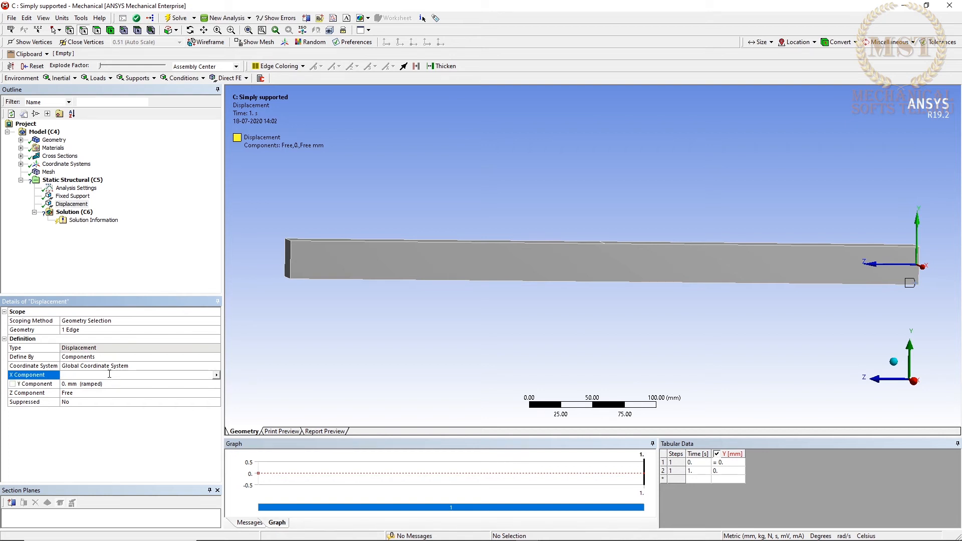
{"action": "type", "text": "0"}
{"action": "key", "text": "Return"}
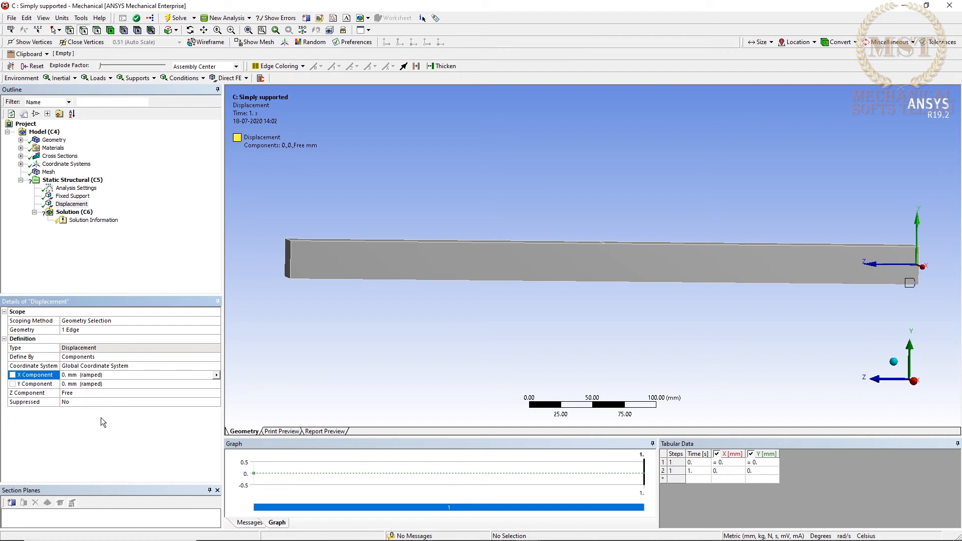
Add a Force to the static structural analysis, scoped to the mid-length split edge on the beam's top face.
{"action": "left_click", "coordinate": [74, 212]}
{"action": "right_click", "coordinate": [72, 181]}
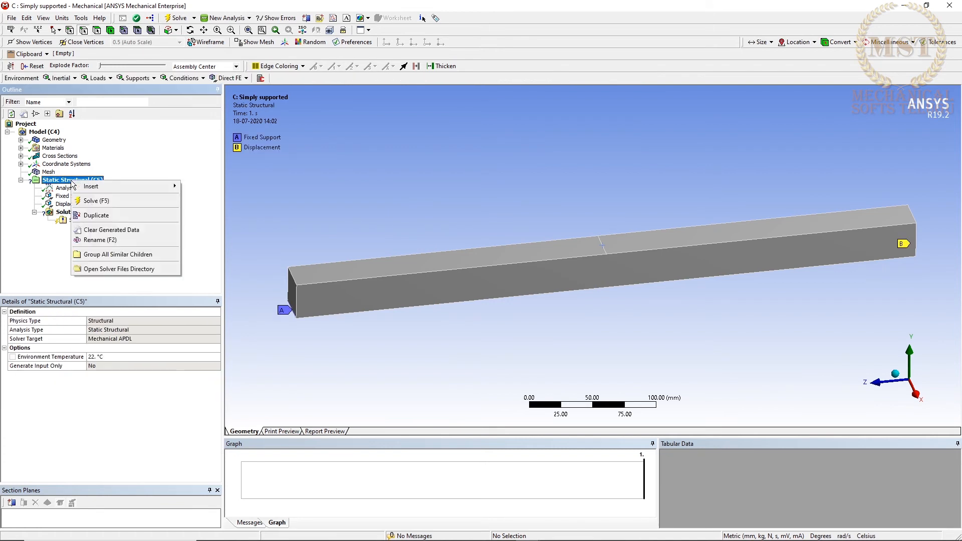
{"action": "mouse_move", "coordinate": [112, 185]}
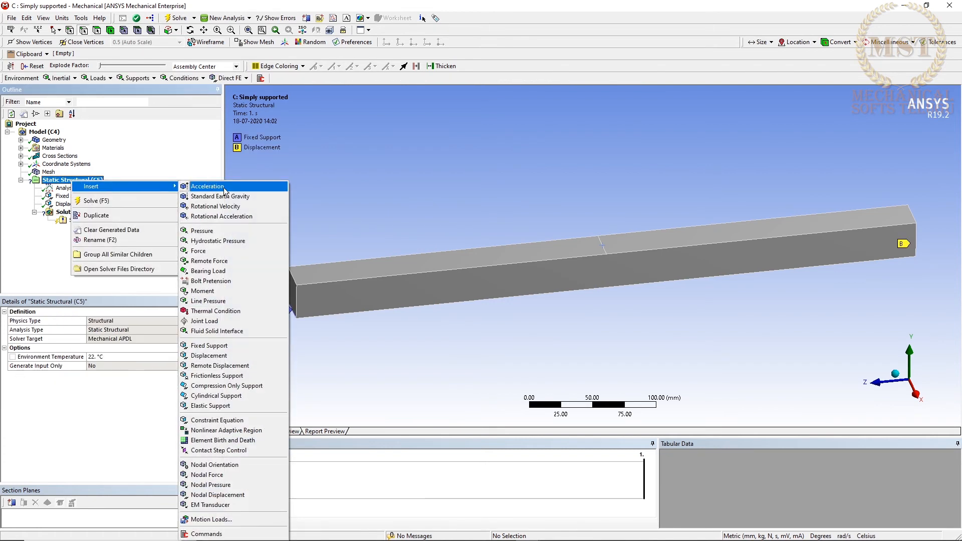
{"action": "left_click", "coordinate": [206, 250]}
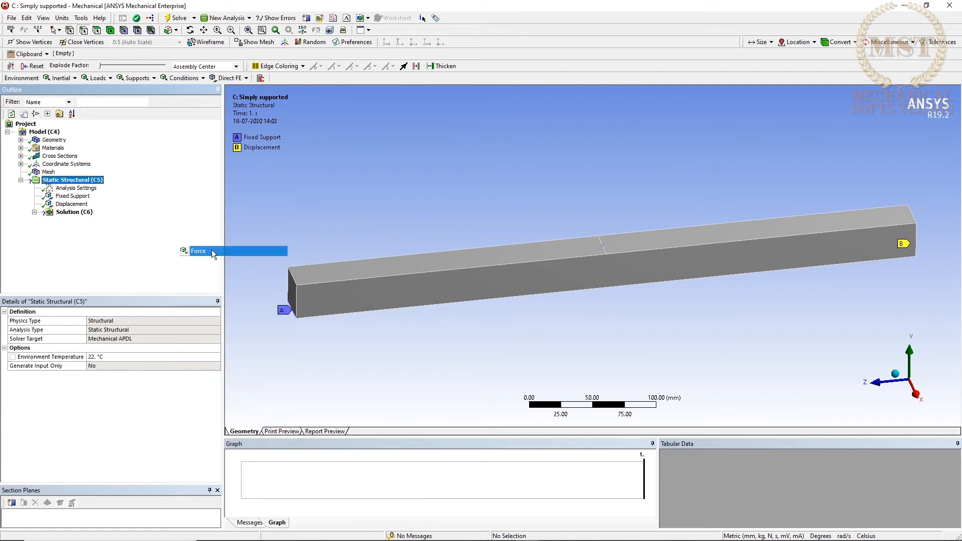
{"action": "left_click", "coordinate": [598, 242]}
{"action": "left_click", "coordinate": [114, 330]}
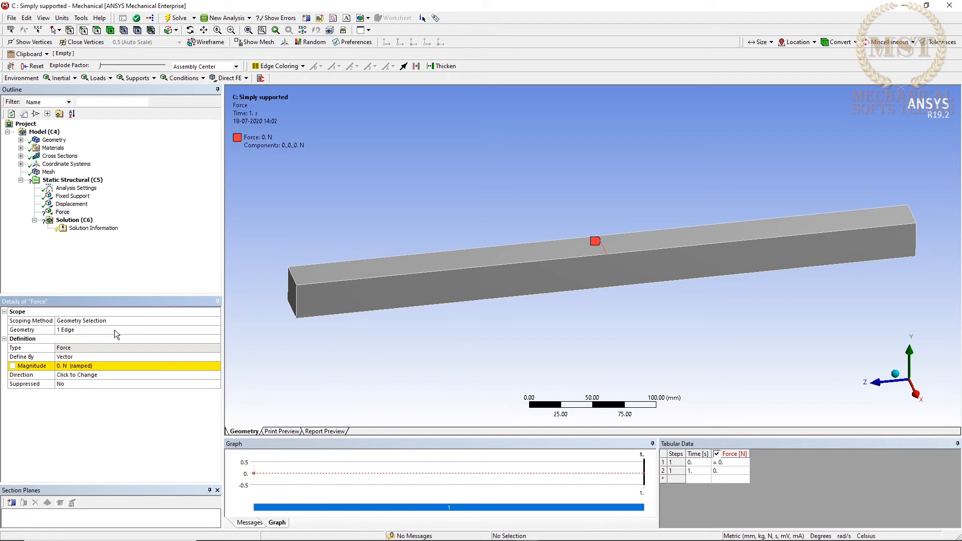
Define the force by components and set its Y component to -10000 N.
{"action": "left_click", "coordinate": [117, 357]}
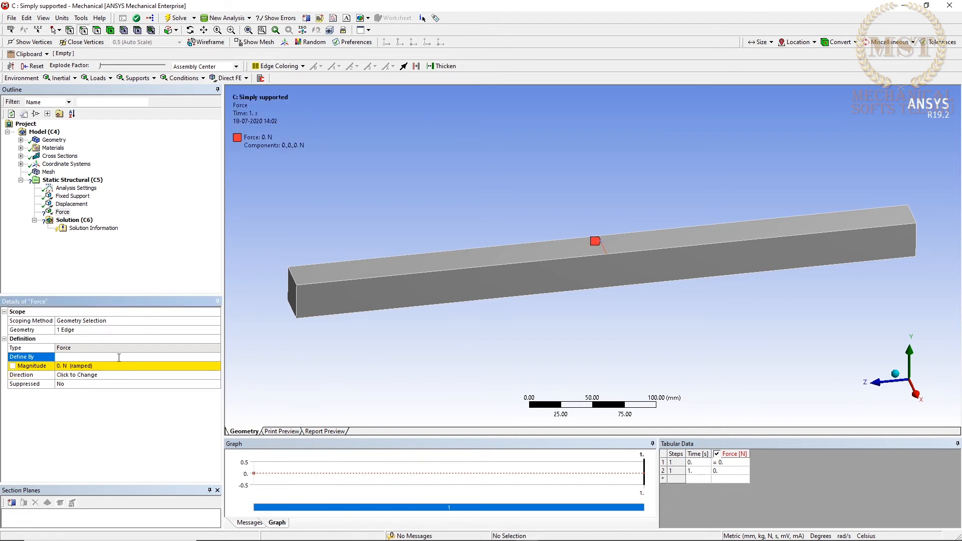
{"action": "left_click", "coordinate": [112, 375]}
{"action": "left_click", "coordinate": [113, 383]}
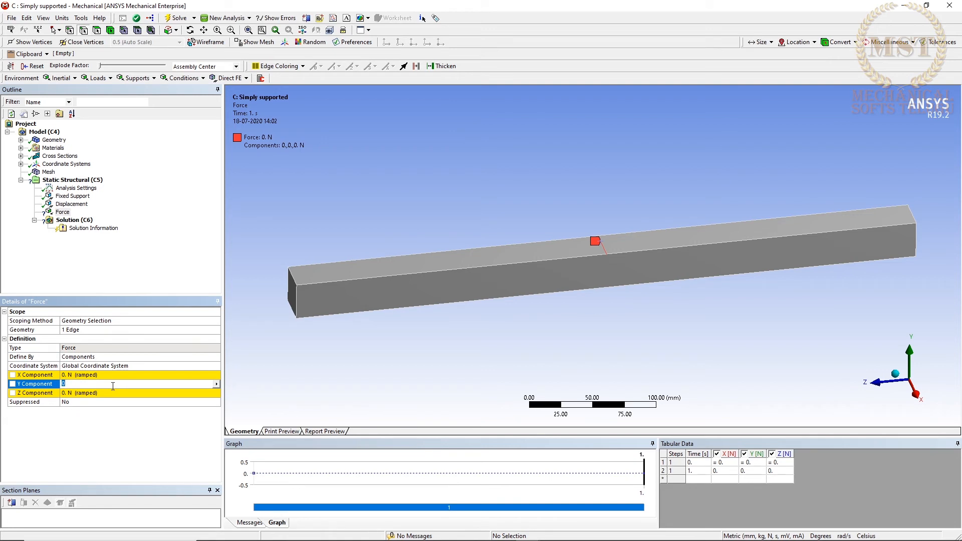
{"action": "type", "text": "-10000"}
{"action": "key", "text": "Return"}
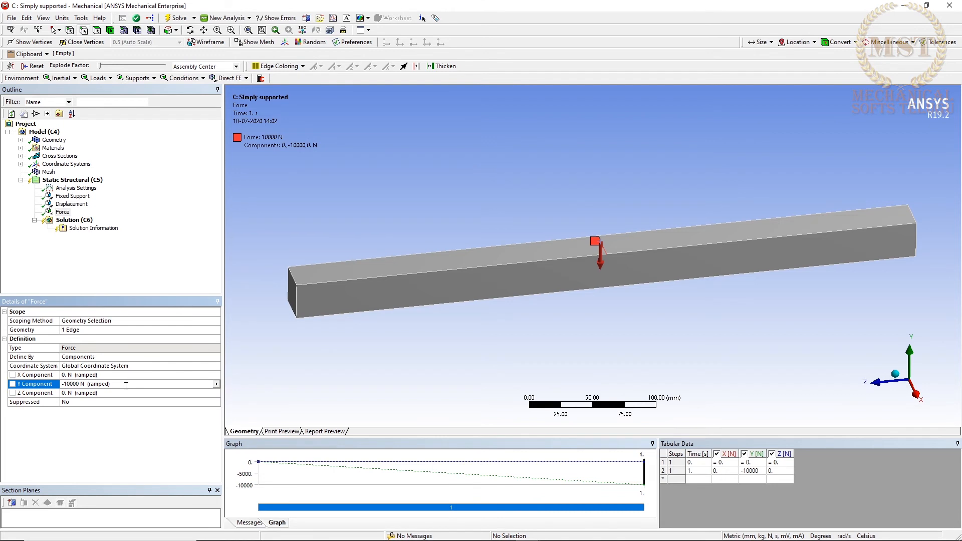
Add Total Deformation and Equivalent (von-Mises) Stress results to the solution.
{"action": "right_click", "coordinate": [84, 221]}
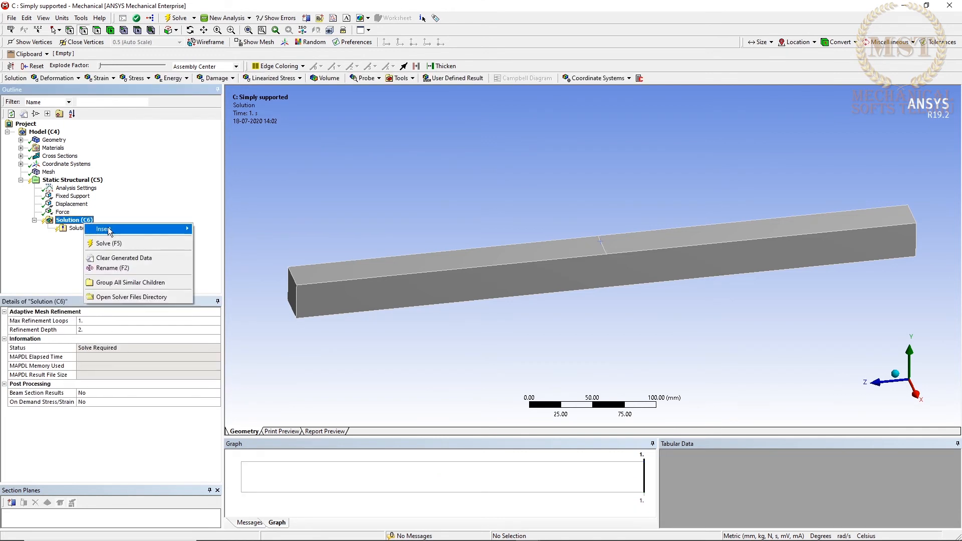
{"action": "mouse_move", "coordinate": [166, 233]}
{"action": "mouse_move", "coordinate": [251, 239]}
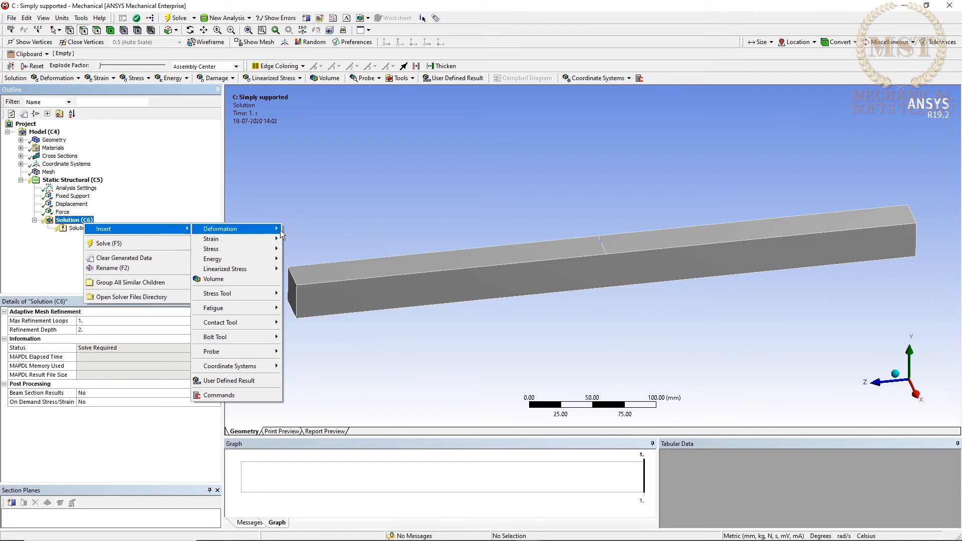
{"action": "left_click", "coordinate": [301, 229]}
{"action": "right_click", "coordinate": [69, 221]}
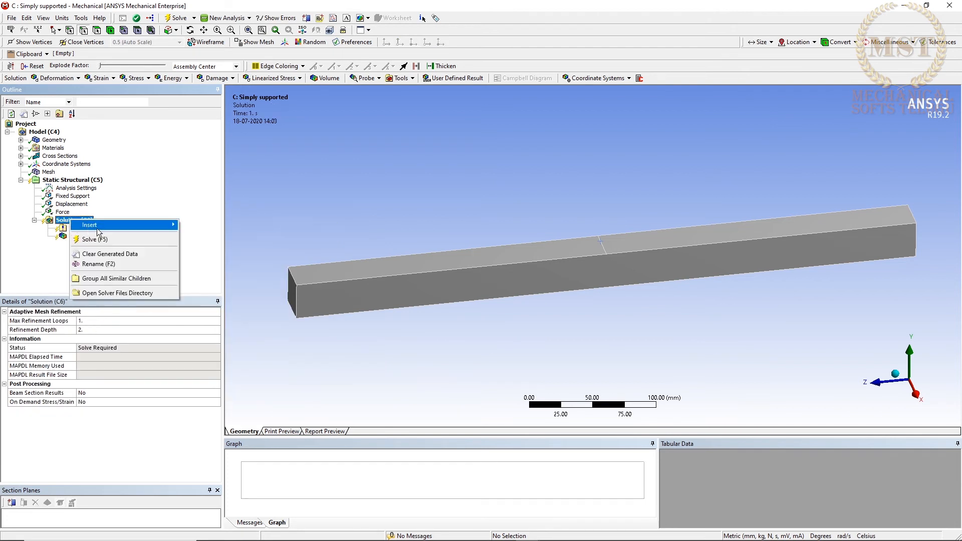
{"action": "mouse_move", "coordinate": [145, 225]}
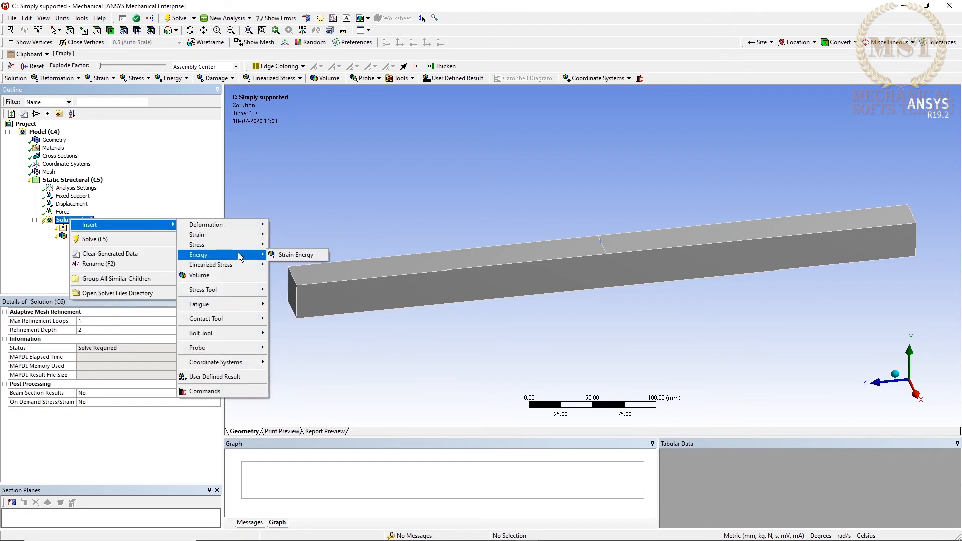
{"action": "mouse_move", "coordinate": [225, 245]}
{"action": "left_click", "coordinate": [305, 246]}
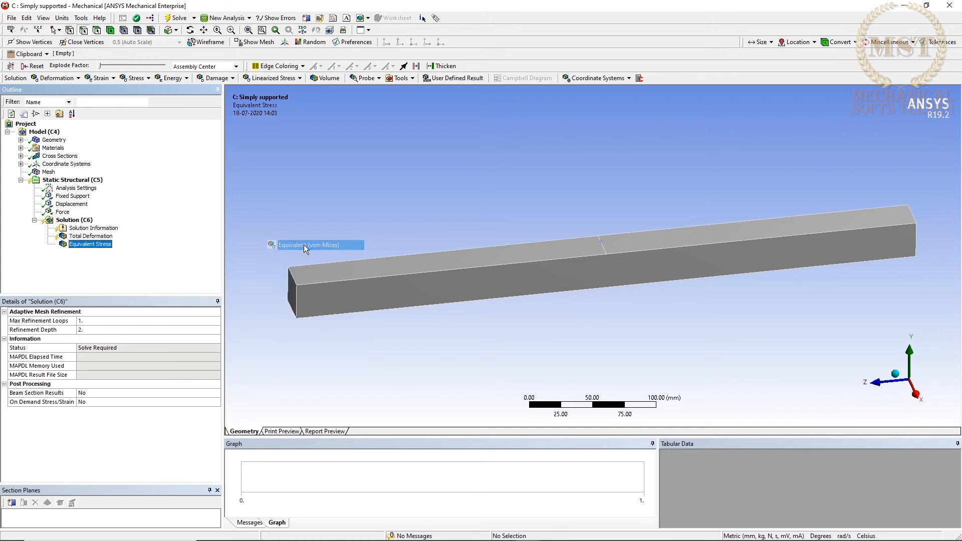
Solve the simply supported beam analysis to evaluate the requested results.
{"action": "left_click", "coordinate": [66, 222]}
{"action": "right_click", "coordinate": [65, 226]}
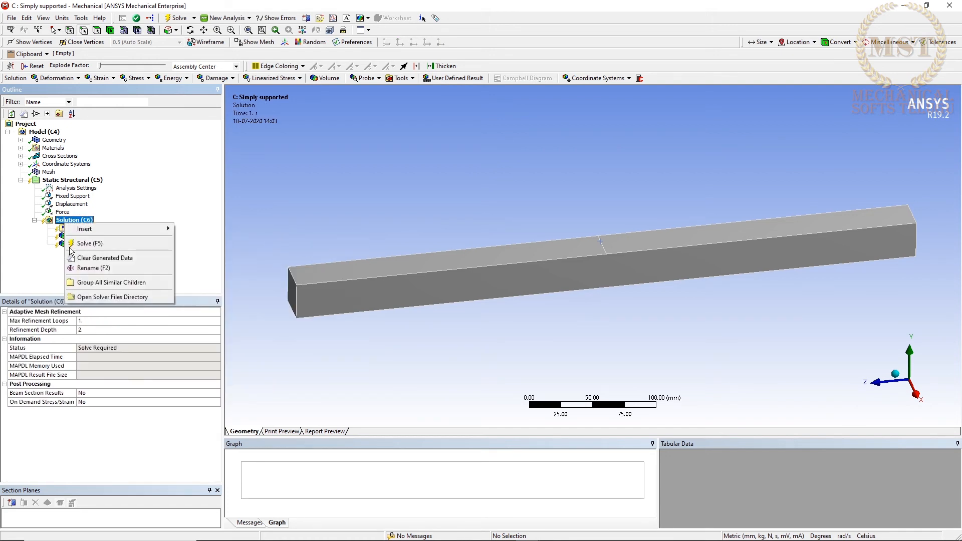
{"action": "left_click", "coordinate": [110, 241]}
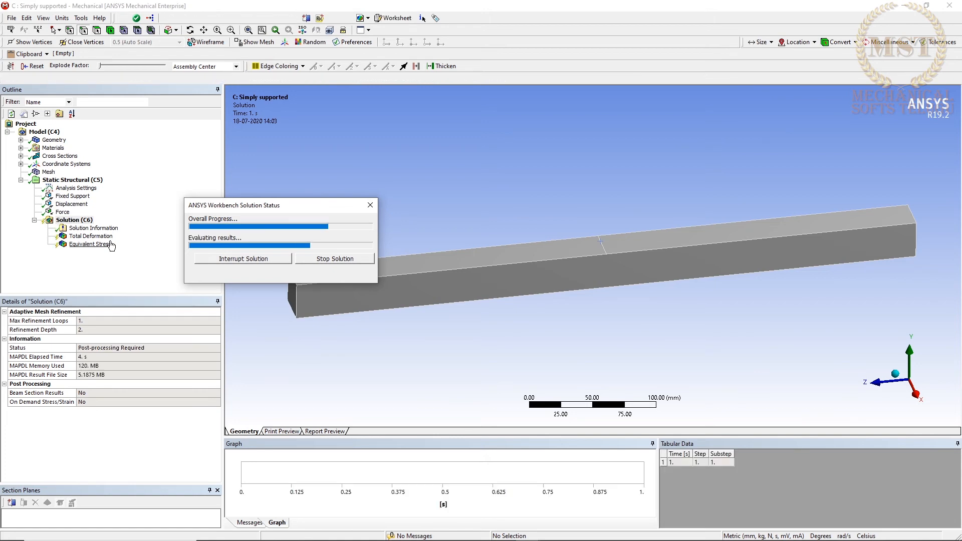
Display the Total Deformation result in a side view and increase the number of contour bands in its legend.
{"action": "left_click", "coordinate": [90, 236]}
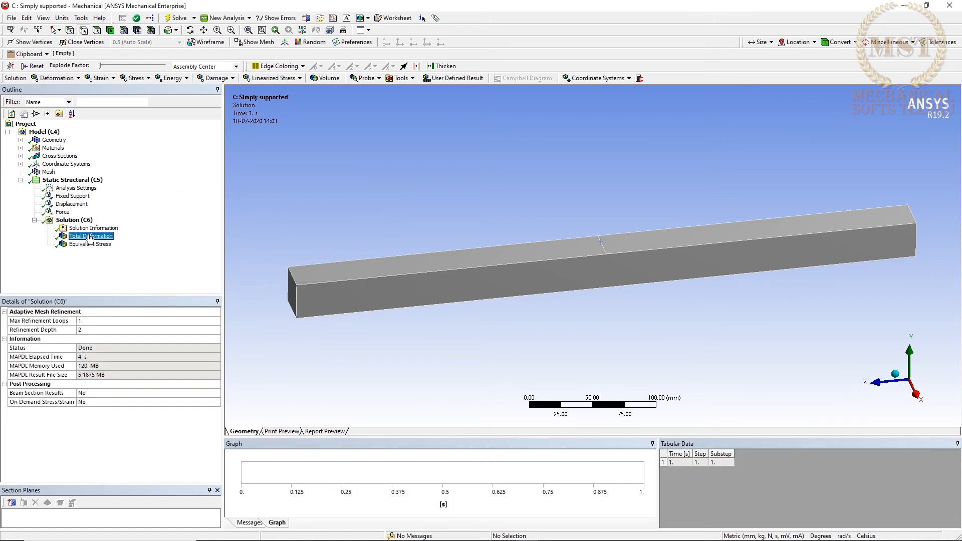
{"action": "middle_click_drag", "start_coordinate": [483, 220], "coordinate": [477, 198]}
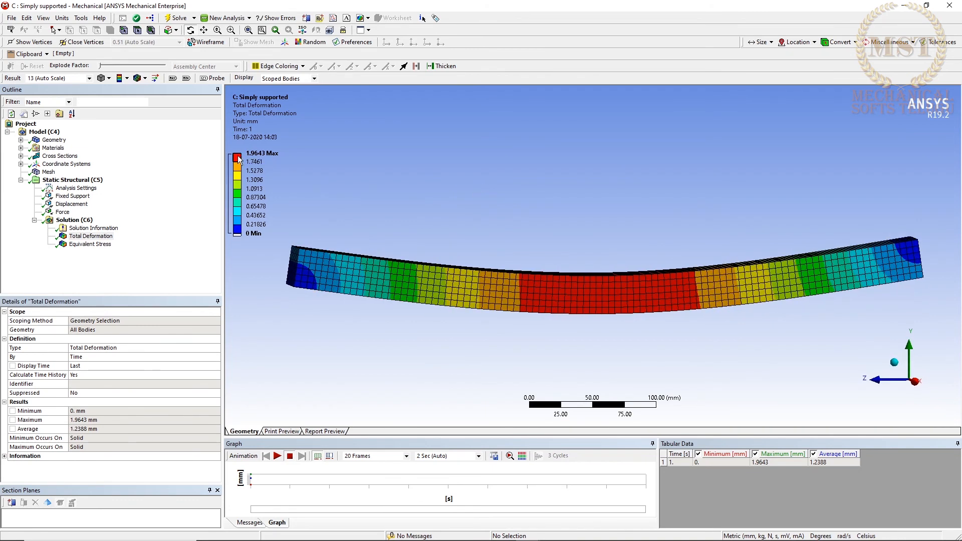
{"action": "left_click", "coordinate": [229, 152]}
{"action": "left_click", "coordinate": [228, 153]}
{"action": "left_click", "coordinate": [228, 153]}
{"action": "left_click", "coordinate": [228, 153]}
{"action": "left_click", "coordinate": [229, 152]}
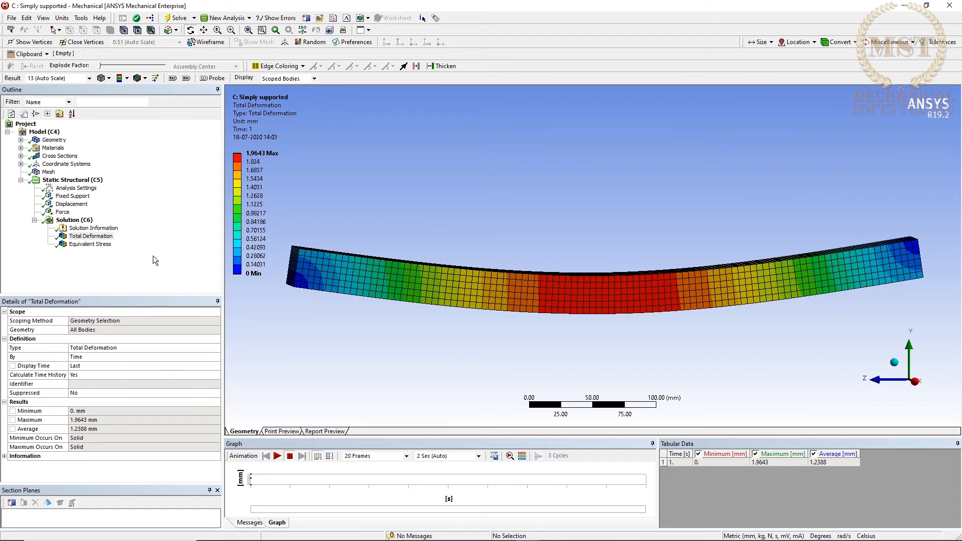
Display the Equivalent Stress result and increase the number of contour bands in its legend.
{"action": "left_click", "coordinate": [108, 245]}
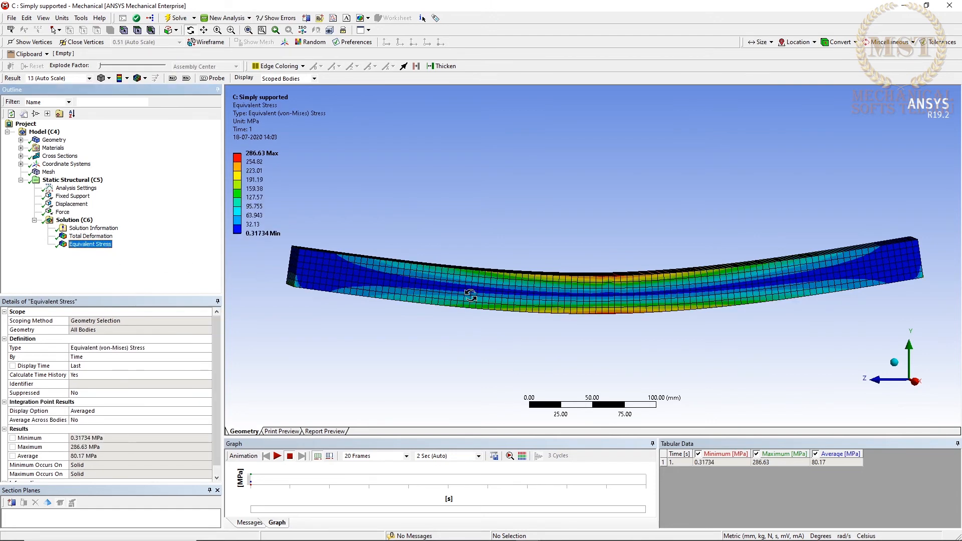
{"action": "middle_click_drag", "start_coordinate": [455, 294], "coordinate": [478, 318]}
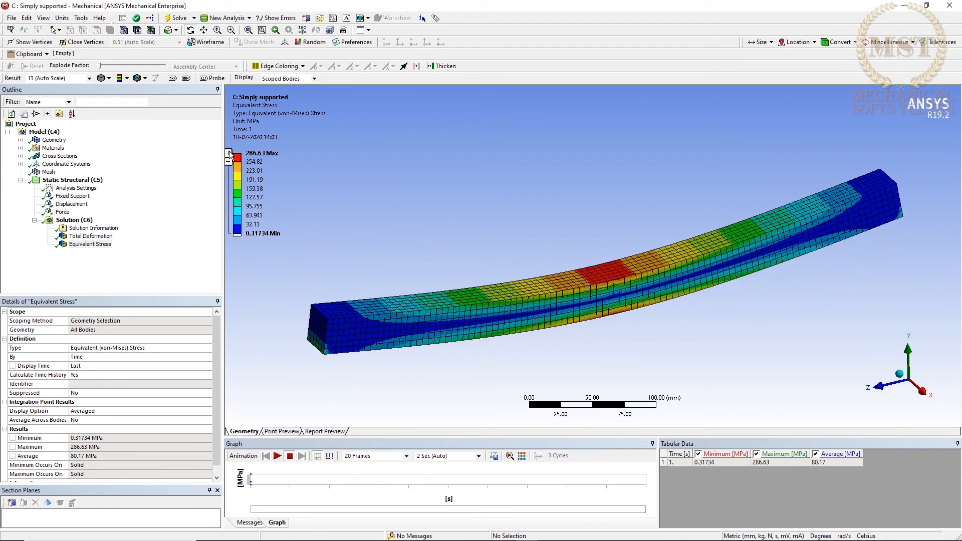
{"action": "left_click", "coordinate": [229, 153]}
{"action": "left_click", "coordinate": [228, 153]}
{"action": "left_click", "coordinate": [228, 153]}
{"action": "left_click", "coordinate": [229, 151]}
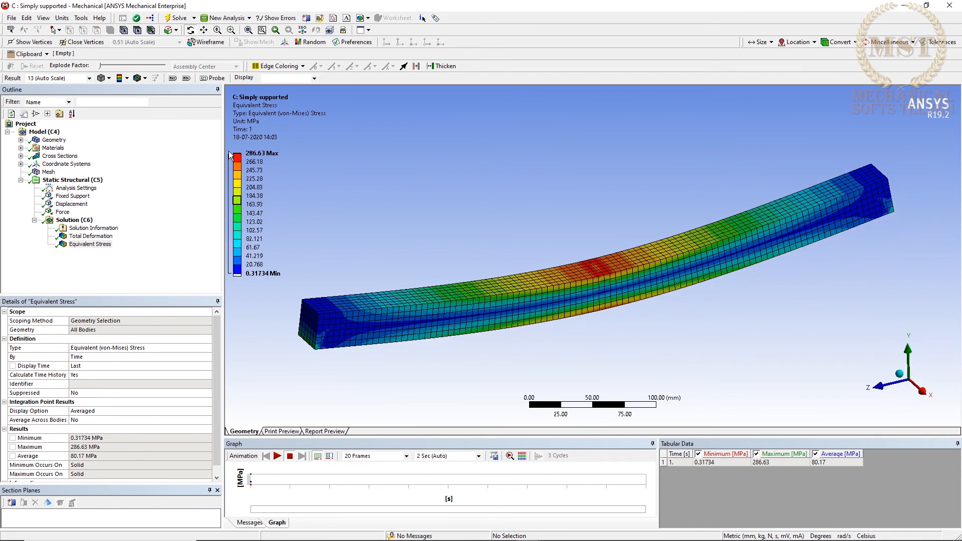
Insert a Stress probe into the simply supported beam's solution.
{"action": "left_click", "coordinate": [96, 266]}
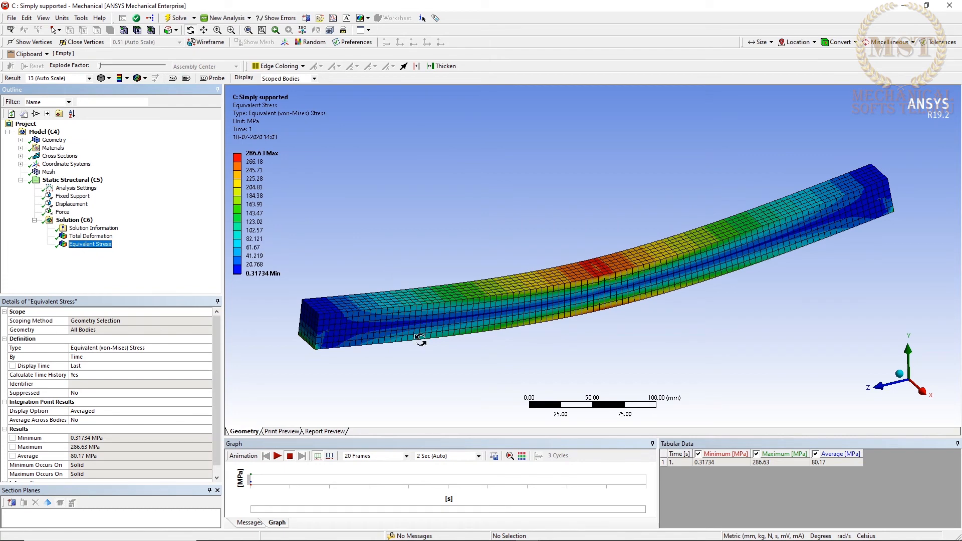
{"action": "left_click_drag", "start_coordinate": [697, 286], "coordinate": [716, 300]}
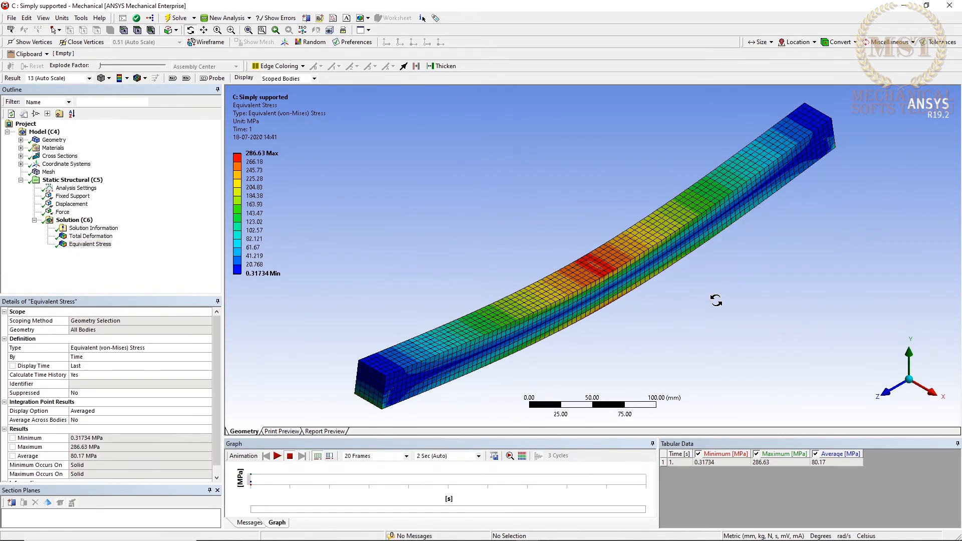
{"action": "right_click", "coordinate": [79, 223]}
{"action": "mouse_move", "coordinate": [113, 230]}
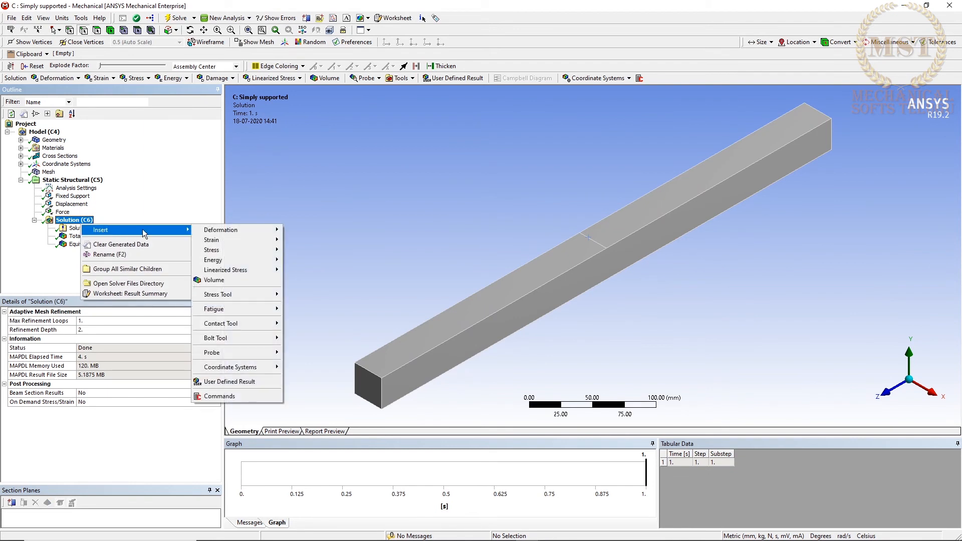
{"action": "mouse_move", "coordinate": [261, 237]}
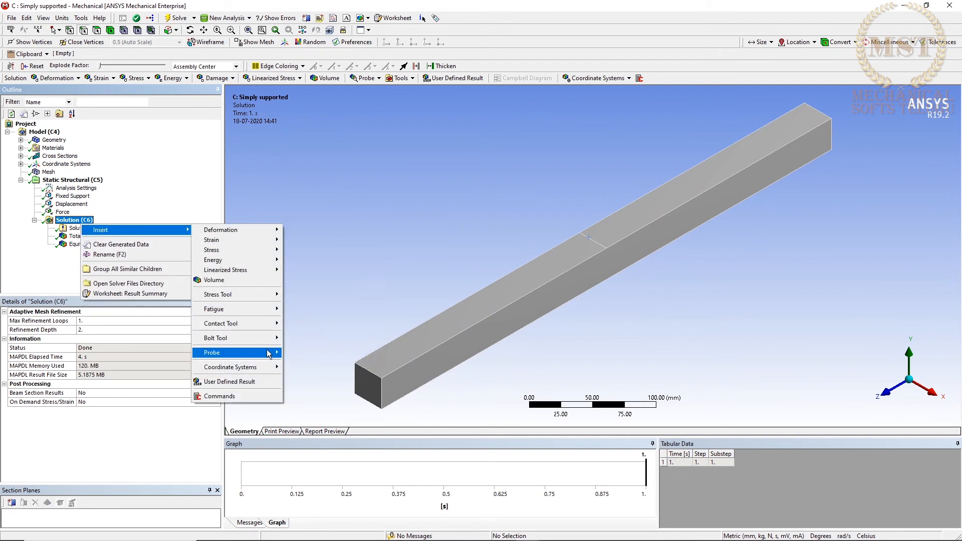
{"action": "mouse_move", "coordinate": [270, 354]}
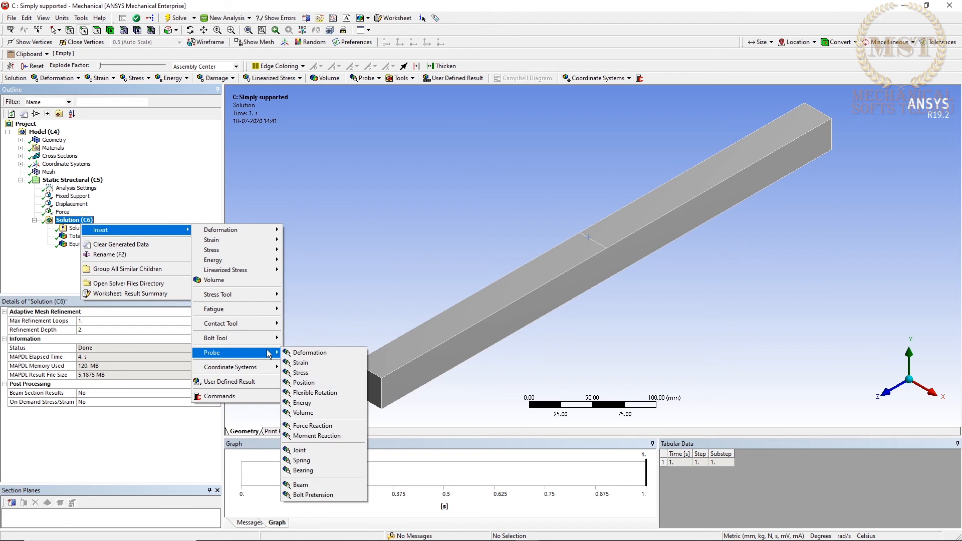
{"action": "left_click", "coordinate": [312, 373]}
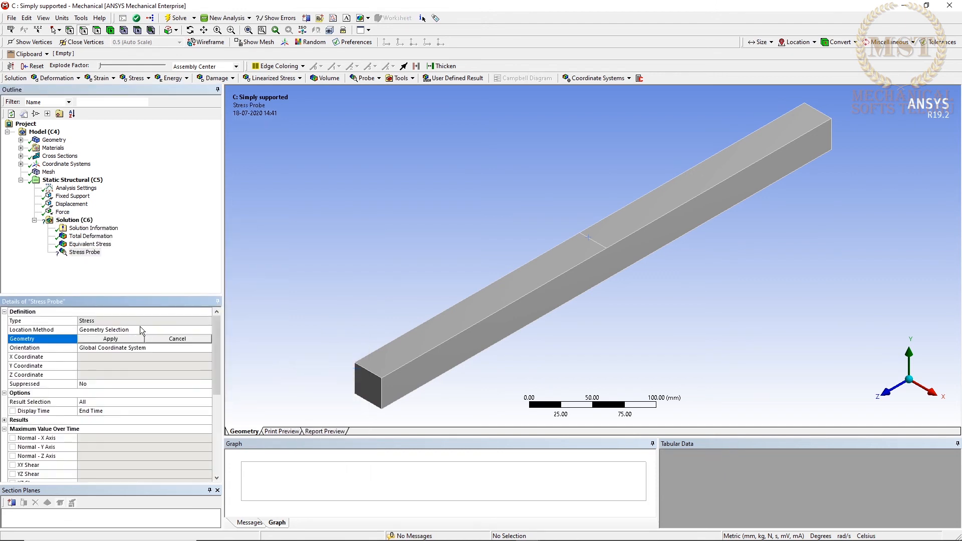
Scope the stress probe by Geometry Selection to the mid-span edge on the beam's top face.
{"action": "left_click", "coordinate": [140, 328]}
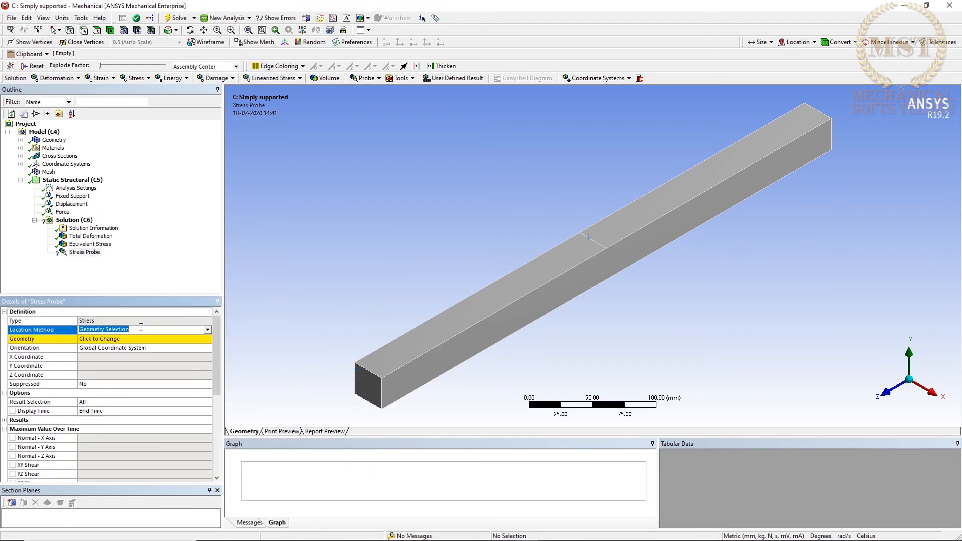
{"action": "left_click", "coordinate": [207, 330]}
{"action": "left_click", "coordinate": [128, 338]}
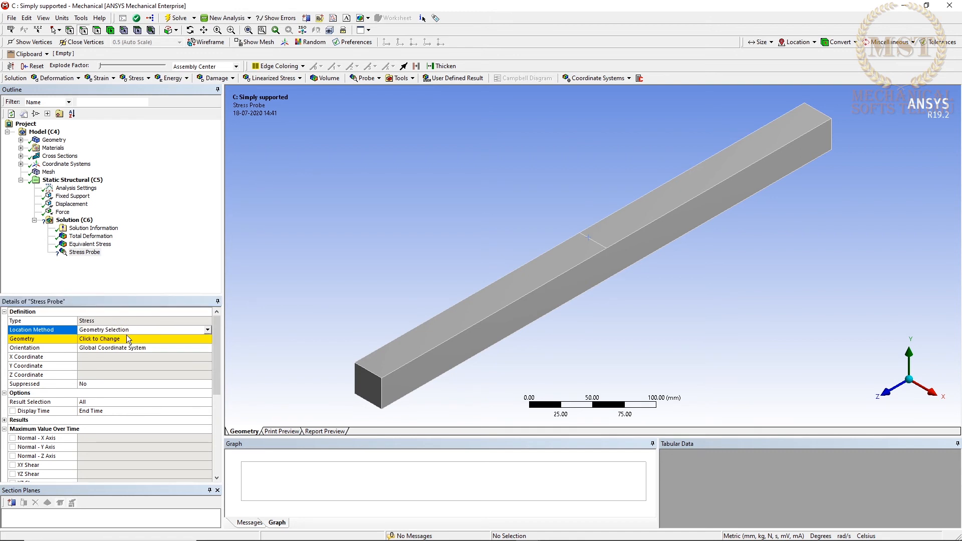
{"action": "left_click", "coordinate": [599, 244]}
{"action": "left_click", "coordinate": [120, 341]}
{"action": "left_click", "coordinate": [110, 341]}
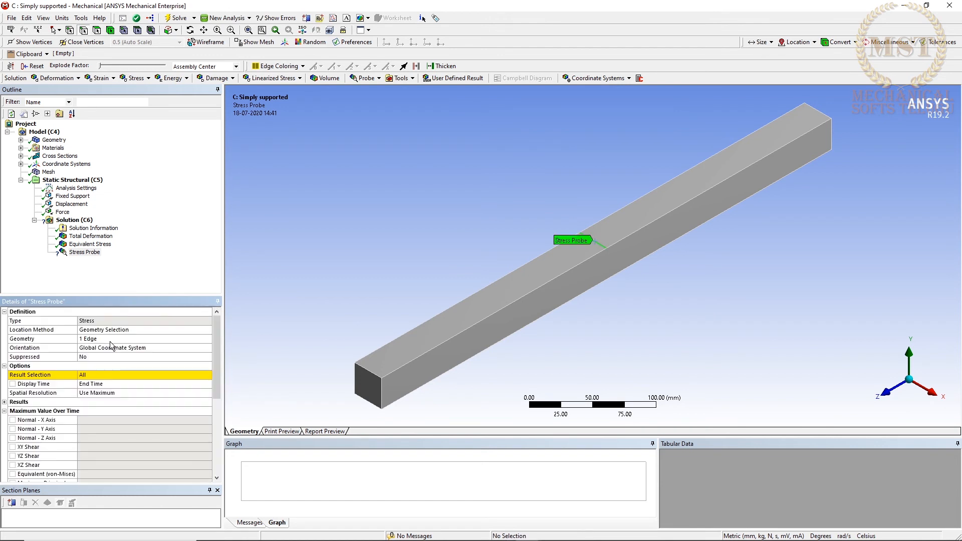
Set the stress probe's result selection to Equivalent (von-Mises).
{"action": "left_click", "coordinate": [116, 376]}
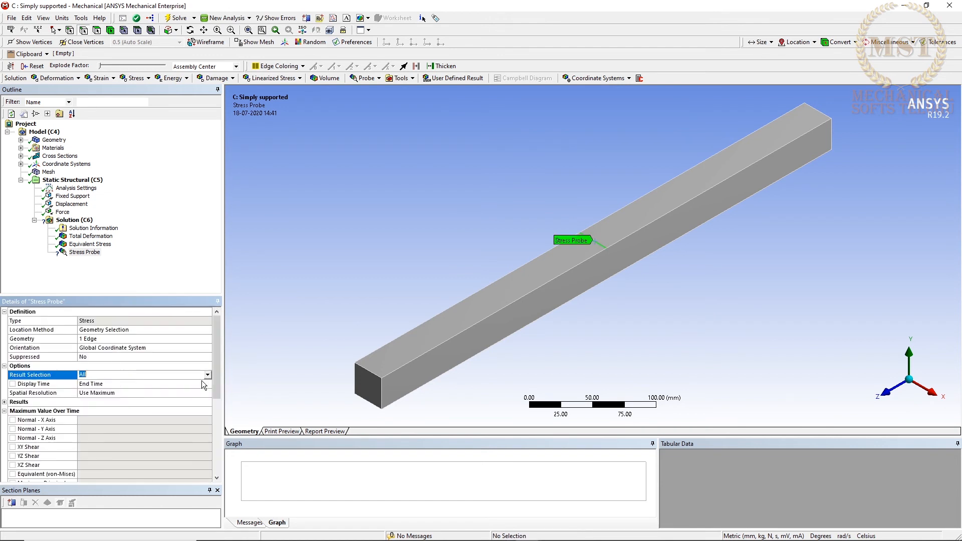
{"action": "left_click", "coordinate": [207, 375]}
{"action": "scroll", "coordinate": [188, 410], "scroll_direction": "down", "scroll_amount": 2}
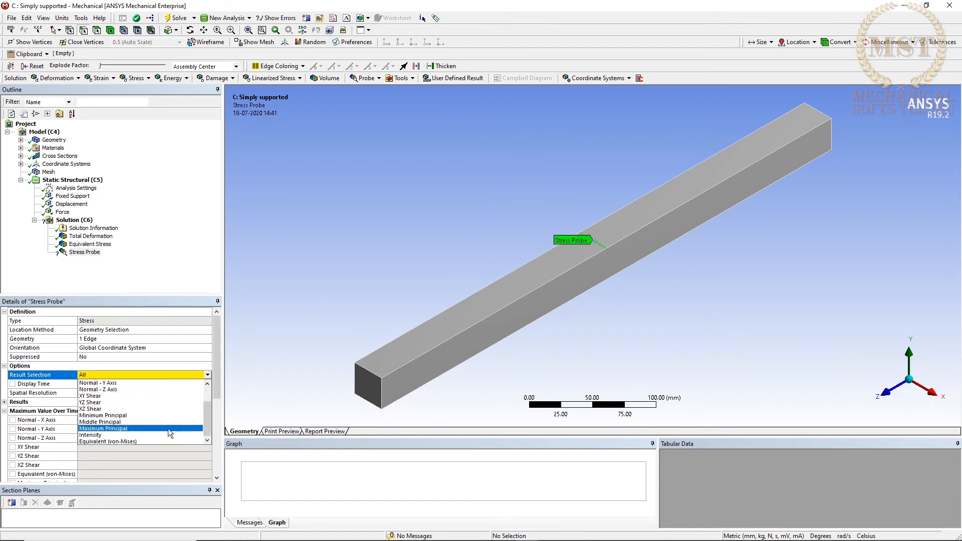
{"action": "left_click", "coordinate": [145, 441]}
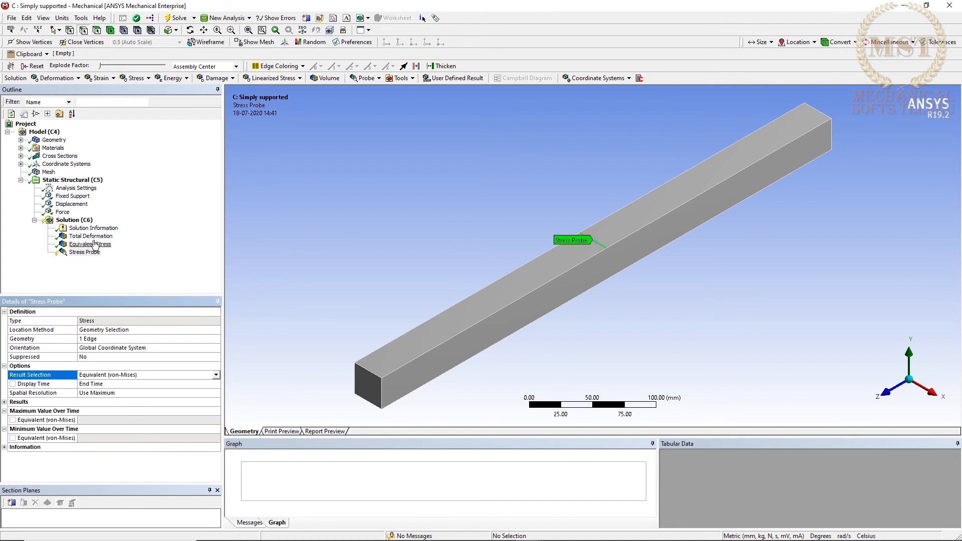
Evaluate the stress probe and compare its value with the Equivalent Stress contour result.
{"action": "right_click", "coordinate": [84, 253]}
{"action": "left_click", "coordinate": [108, 275]}
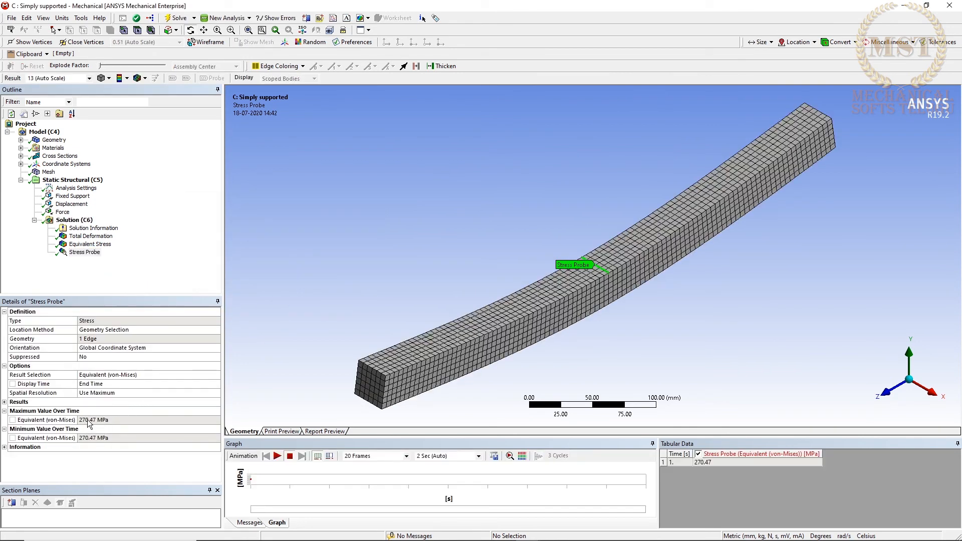
{"action": "left_click", "coordinate": [91, 245]}
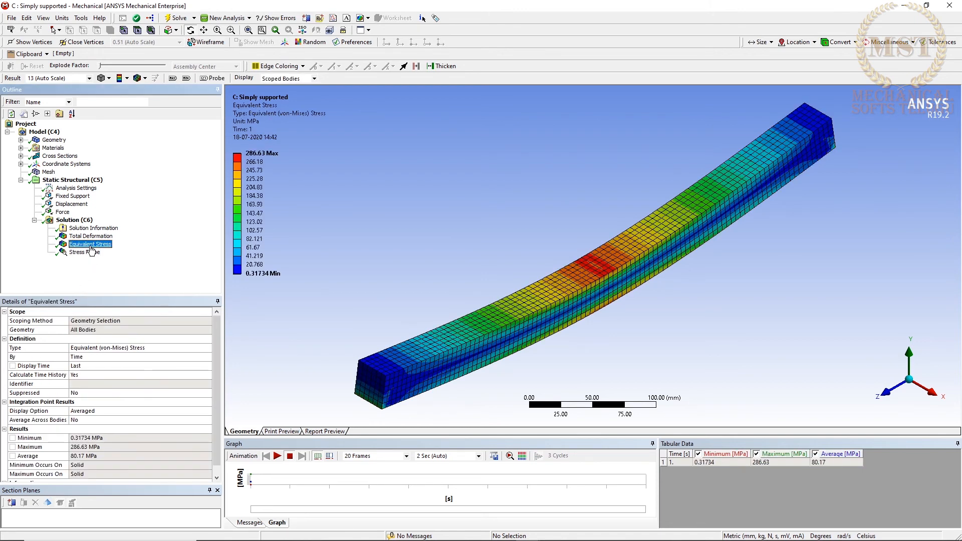
{"action": "left_click", "coordinate": [91, 252]}
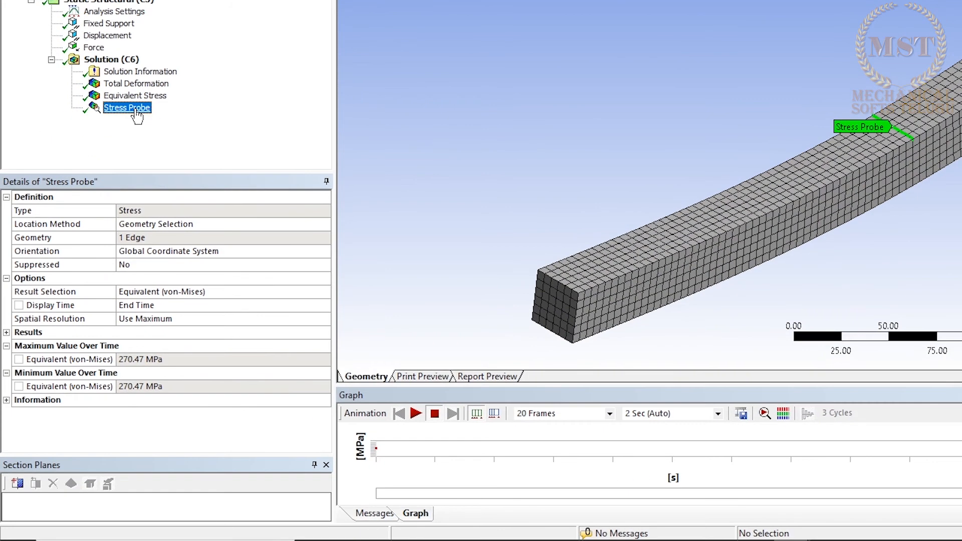
Insert a second Stress probe into the solution and set its location method to Coordinate System.
{"action": "right_click", "coordinate": [123, 60]}
{"action": "mouse_move", "coordinate": [133, 70]}
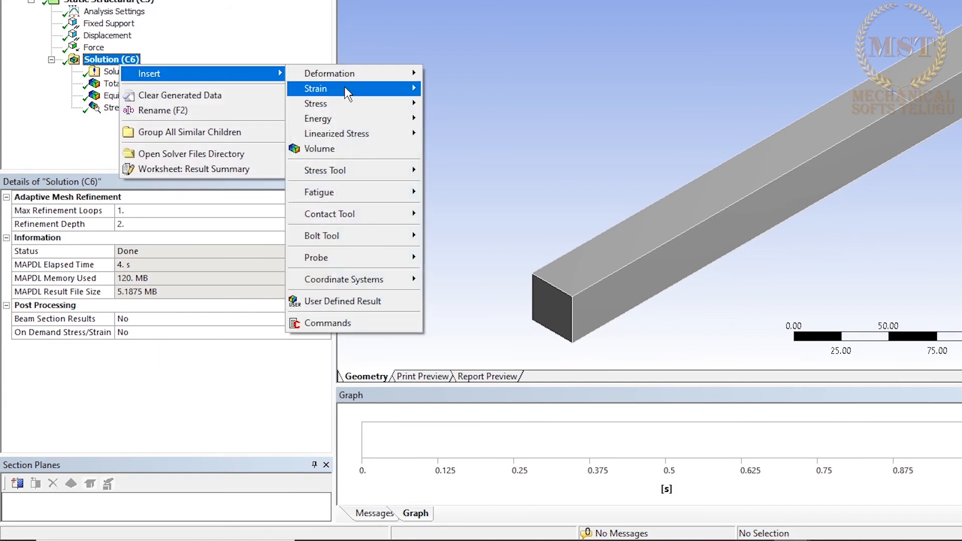
{"action": "mouse_move", "coordinate": [362, 267]}
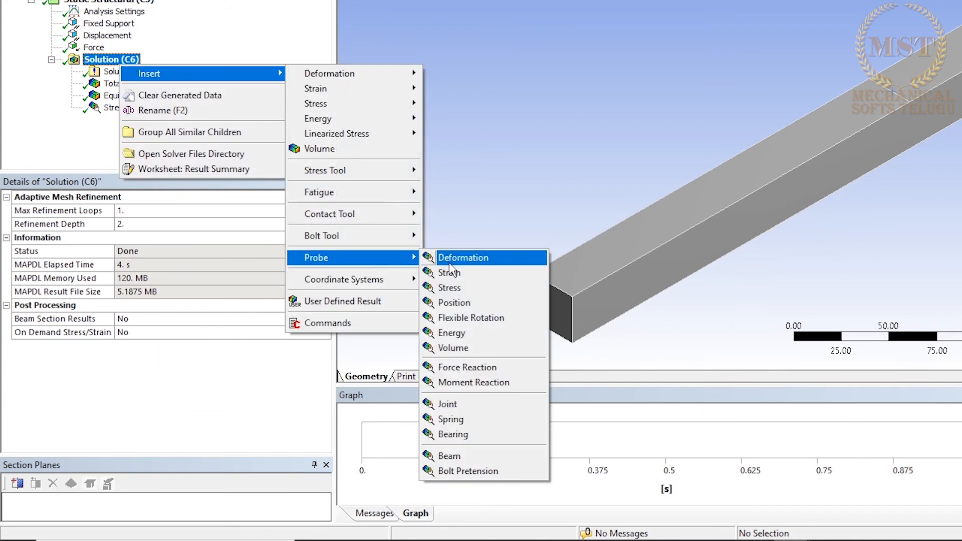
{"action": "left_click", "coordinate": [468, 284]}
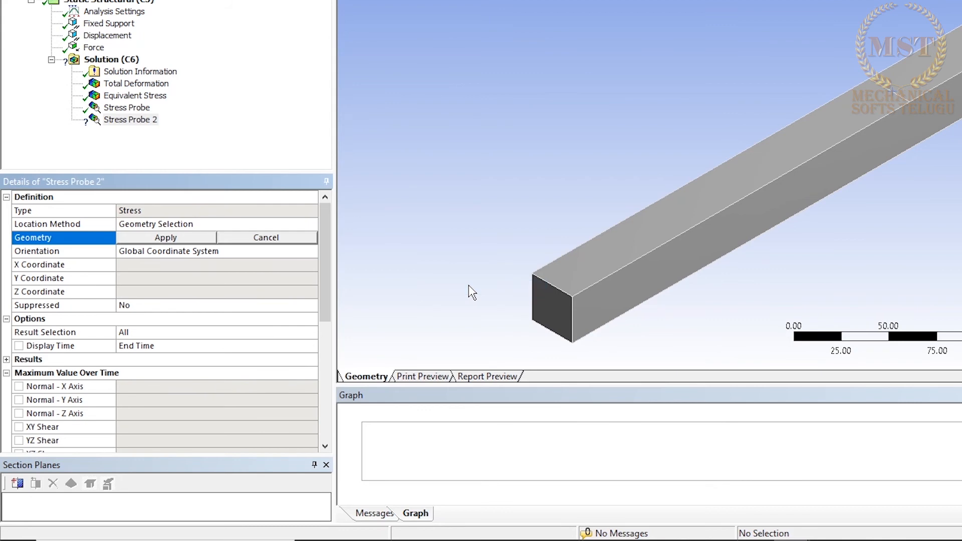
{"action": "left_click", "coordinate": [201, 227]}
{"action": "left_click", "coordinate": [309, 224]}
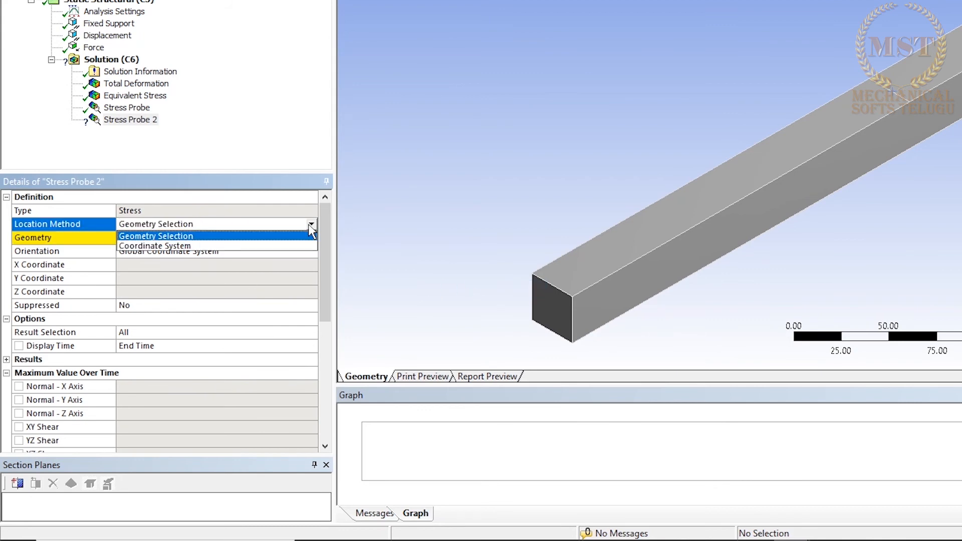
{"action": "left_click", "coordinate": [190, 246]}
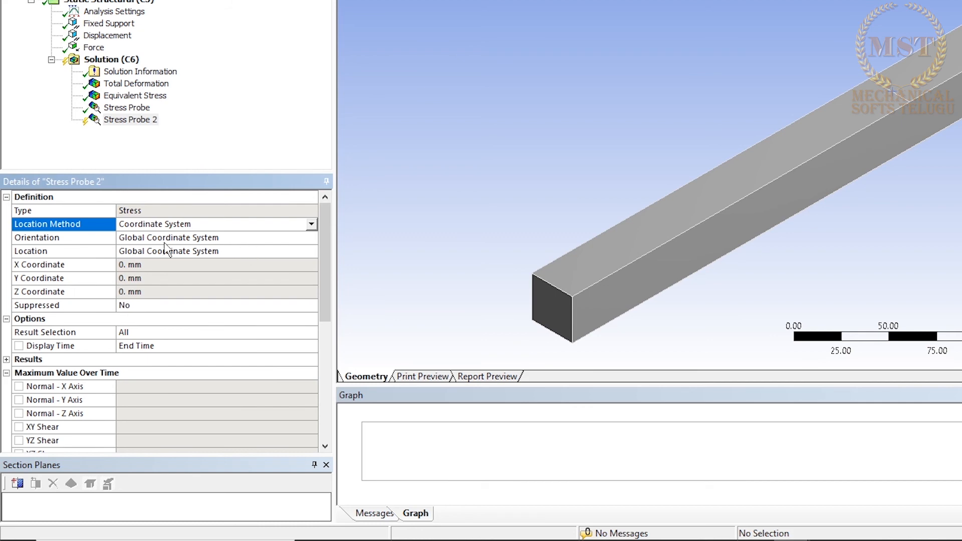
{"action": "left_click", "coordinate": [201, 250]}
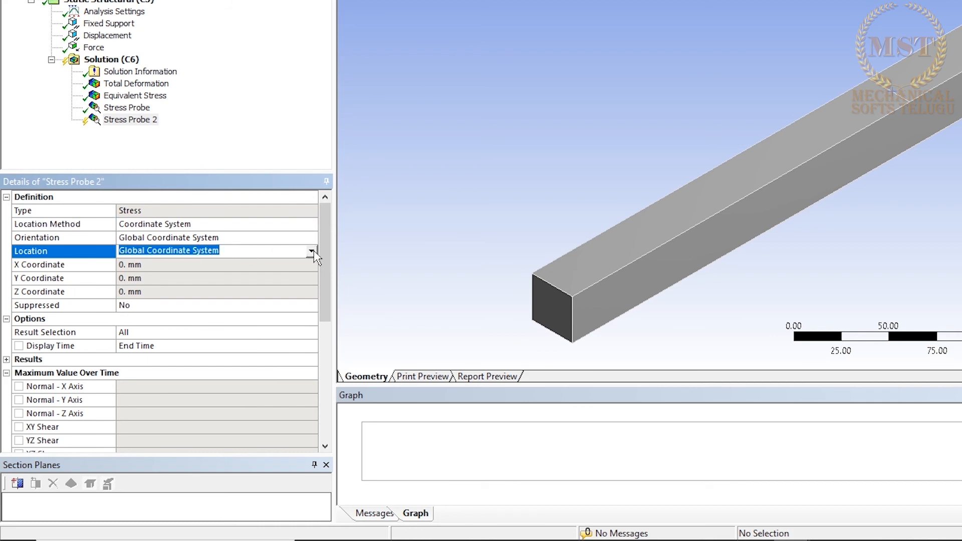
{"action": "left_click", "coordinate": [314, 251]}
{"action": "left_click", "coordinate": [252, 165]}
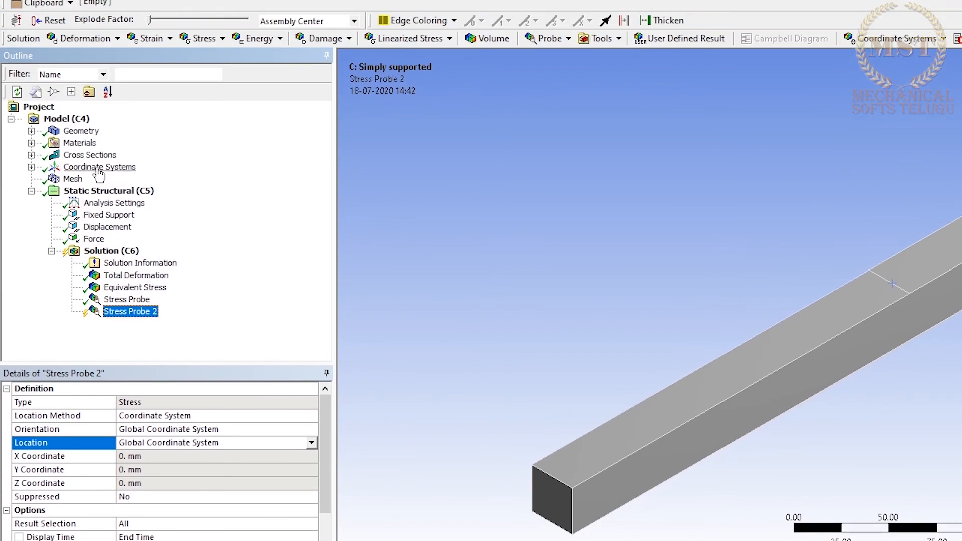
Insert a new coordinate system under the model's Coordinate Systems.
{"action": "left_click", "coordinate": [100, 246]}
{"action": "right_click", "coordinate": [99, 247]}
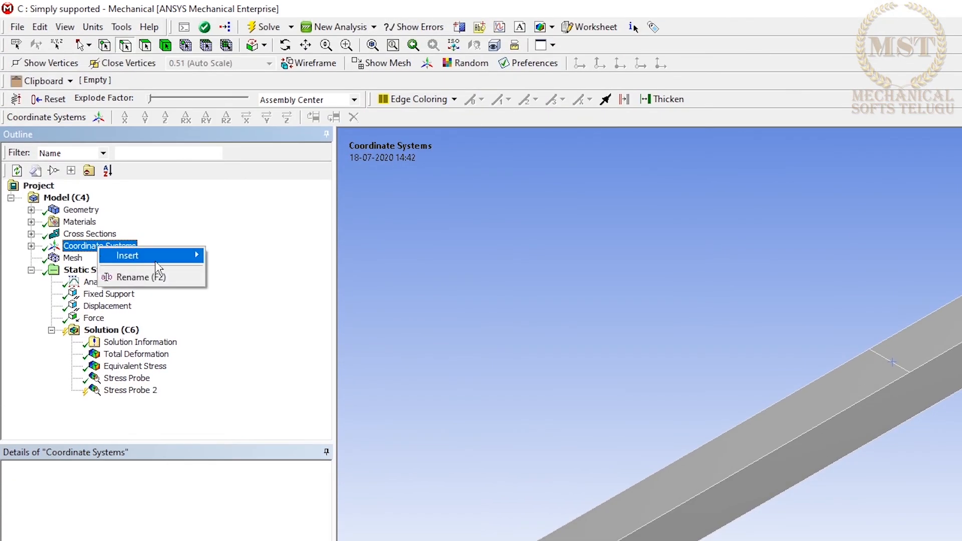
{"action": "mouse_move", "coordinate": [155, 262]}
{"action": "left_click", "coordinate": [266, 259]}
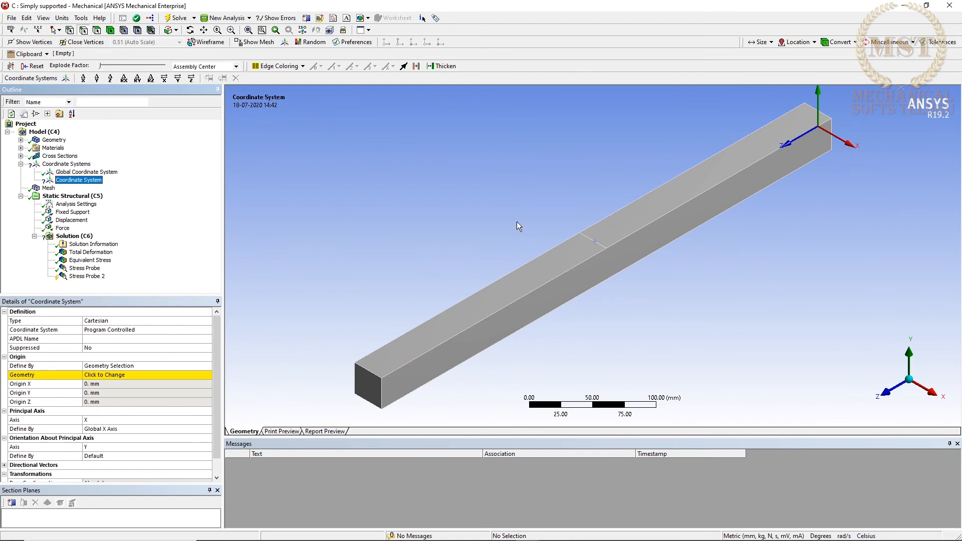
Show the mesh and set the new coordinate system's origin to the top-edge node at (15, 15, 300) mm.
{"action": "left_click", "coordinate": [266, 43]}
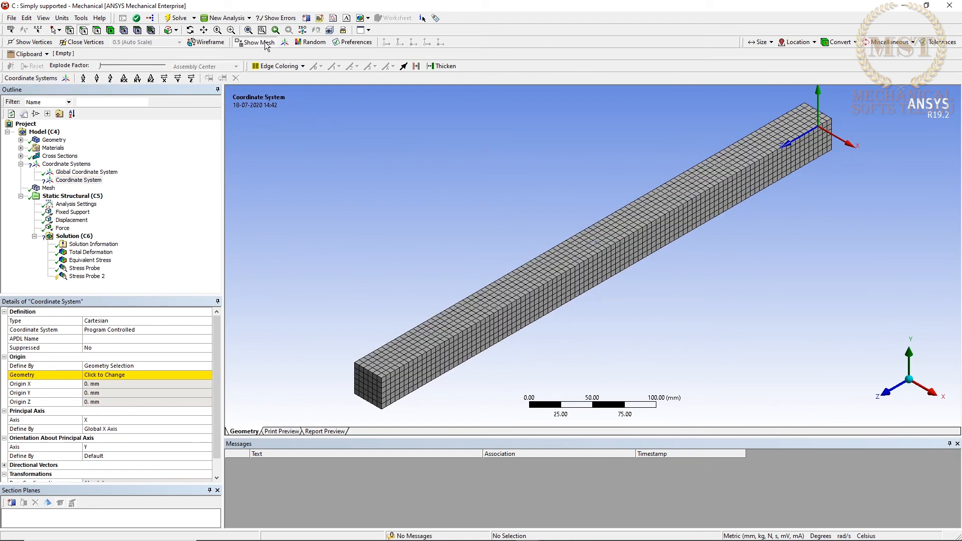
{"action": "left_click", "coordinate": [123, 31]}
{"action": "scroll", "coordinate": [520, 299], "scroll_direction": "up", "scroll_amount": 4}
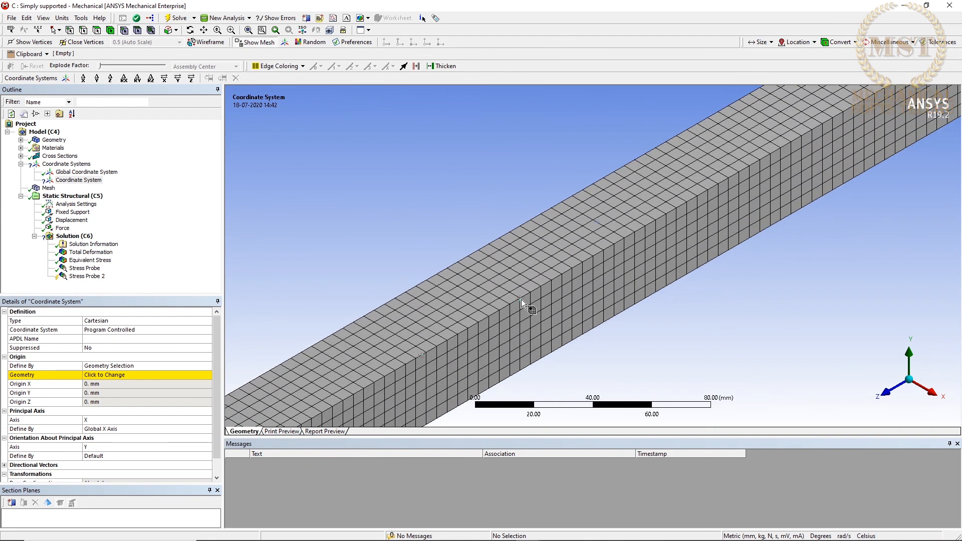
{"action": "left_click", "coordinate": [521, 299]}
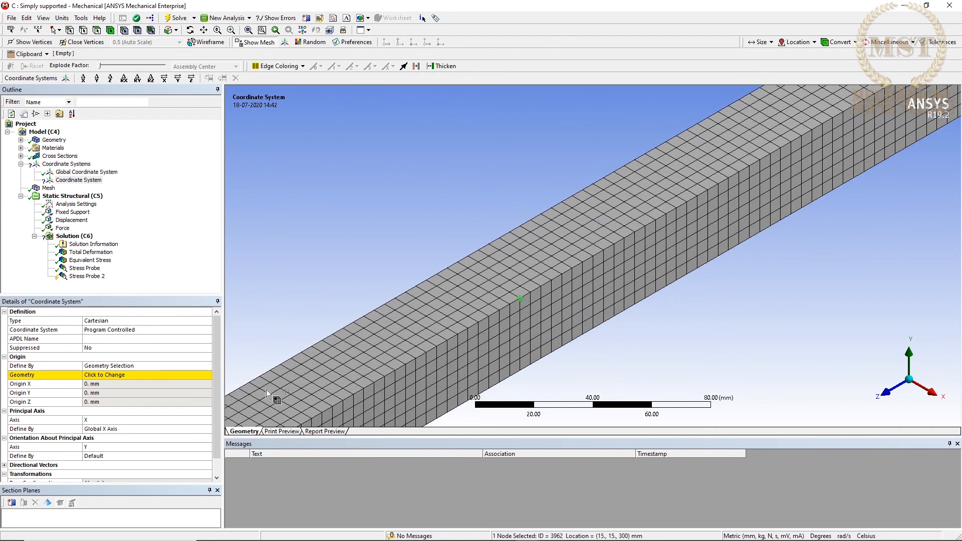
{"action": "left_click", "coordinate": [123, 374]}
{"action": "left_click", "coordinate": [123, 375]}
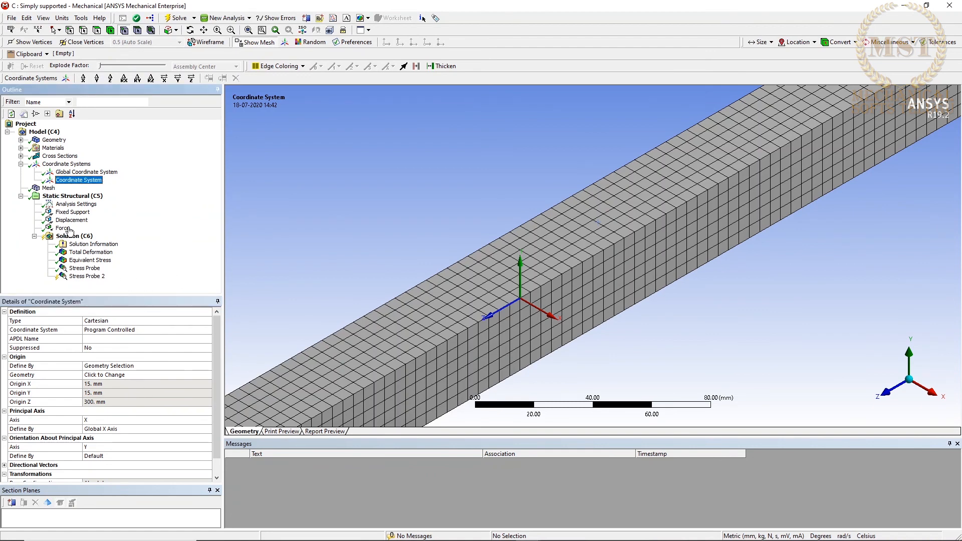
Set the second stress probe's location to the newly created Coordinate System.
{"action": "left_click", "coordinate": [82, 278]}
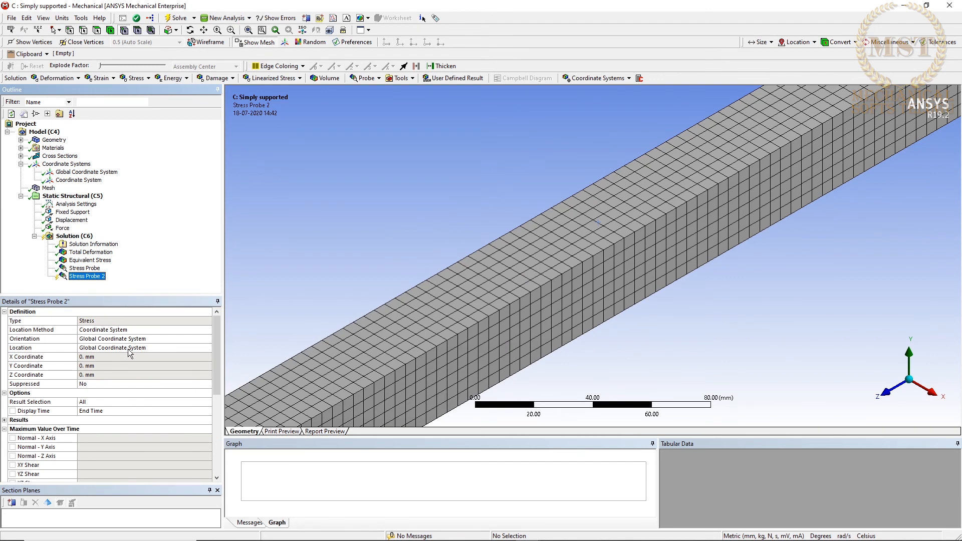
{"action": "left_click", "coordinate": [188, 350]}
{"action": "left_click", "coordinate": [208, 348]}
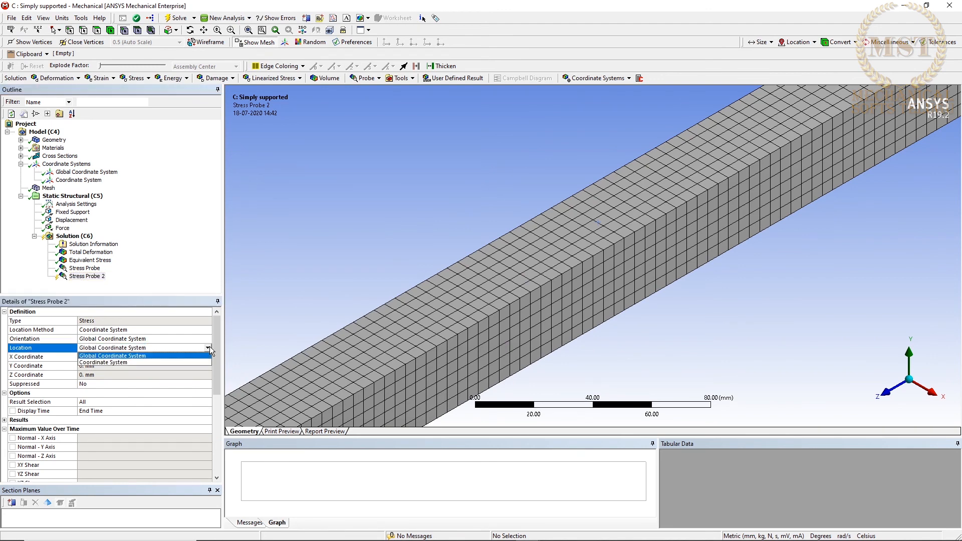
{"action": "left_click", "coordinate": [105, 366]}
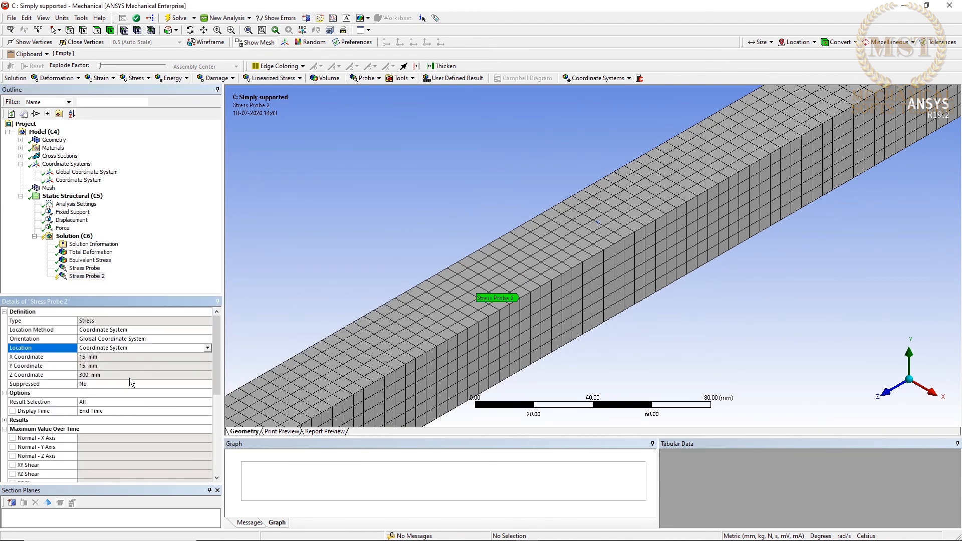
Evaluate all results for the second stress probe and bring most of the beam into view.
{"action": "right_click", "coordinate": [89, 283]}
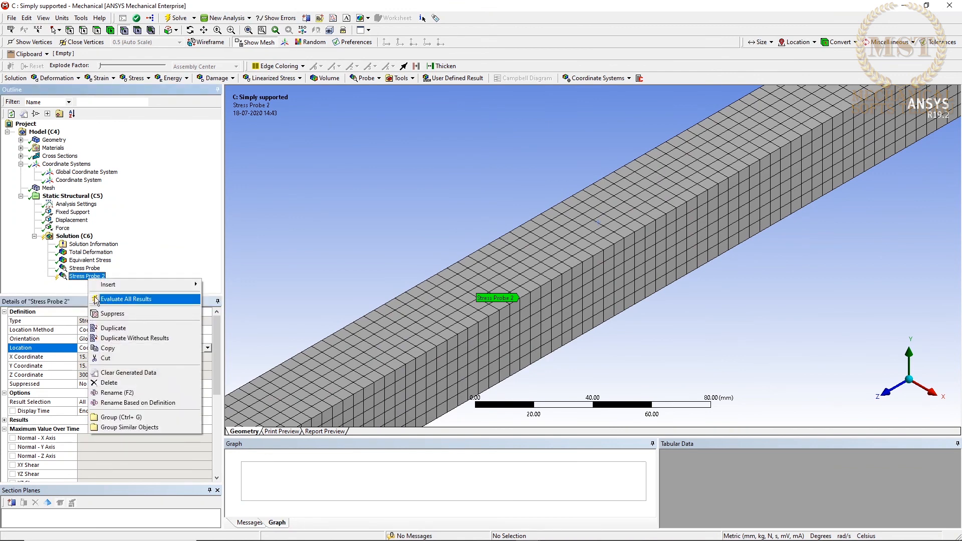
{"action": "left_click", "coordinate": [103, 299]}
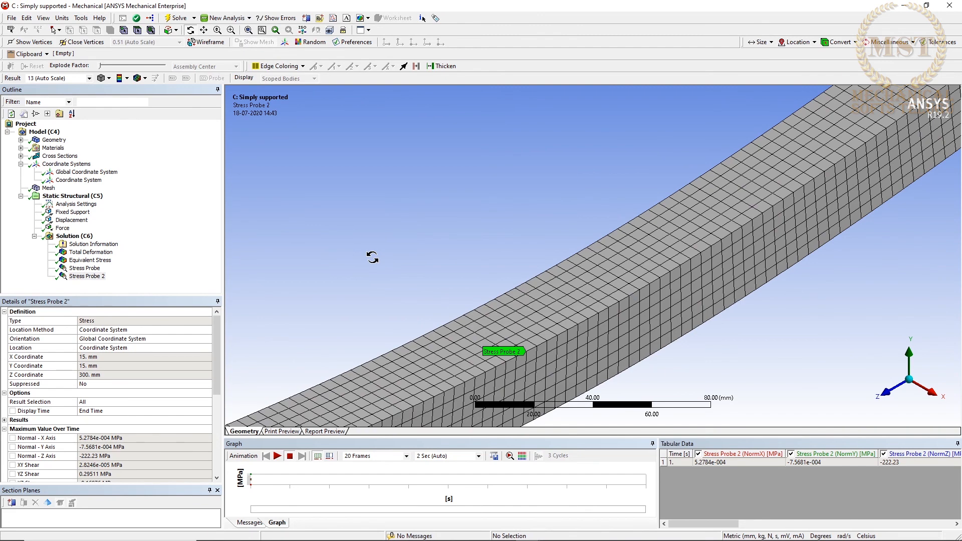
{"action": "scroll", "coordinate": [372, 257], "scroll_direction": "down", "scroll_amount": 4}
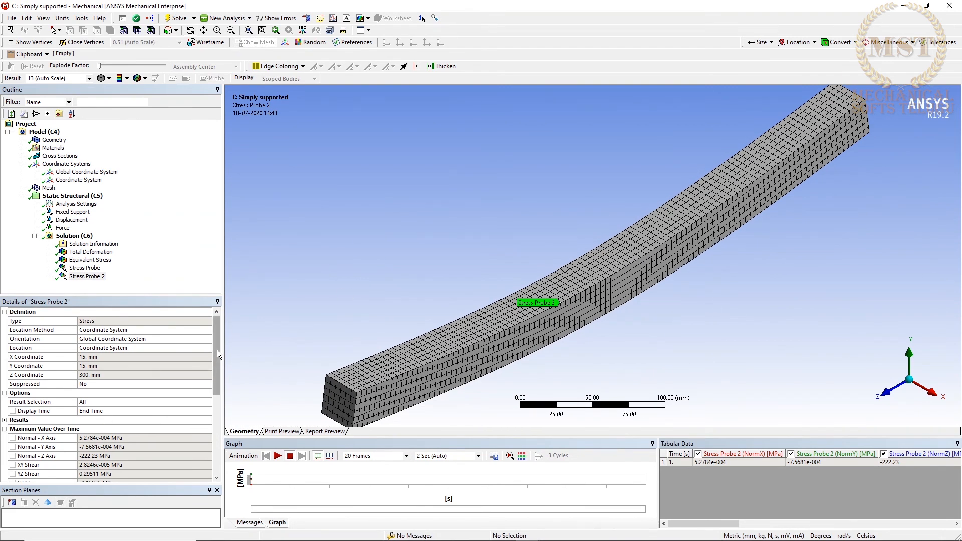
Limit the second stress probe's result selection to Equivalent (von-Mises) and evaluate all results.
{"action": "left_click_drag", "start_coordinate": [217, 349], "coordinate": [219, 376]}
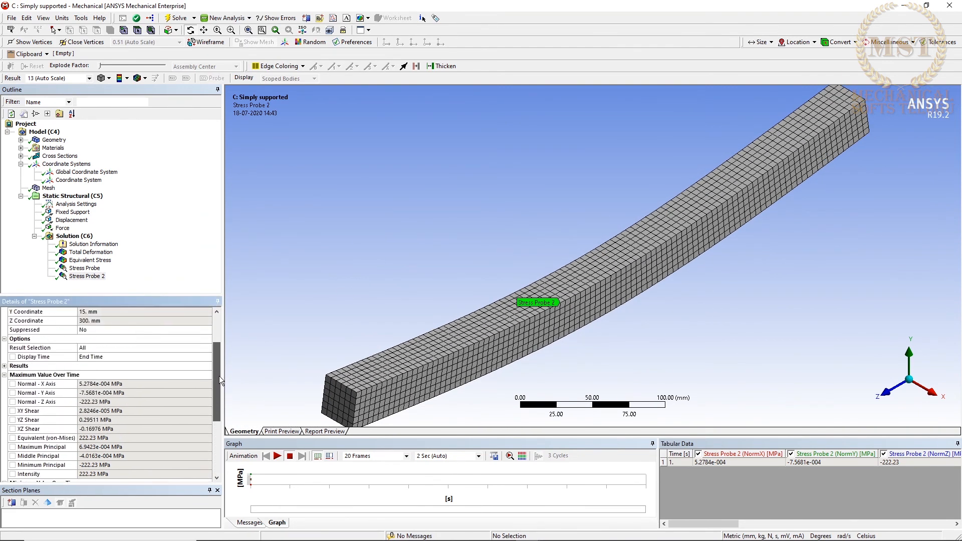
{"action": "left_click", "coordinate": [147, 348]}
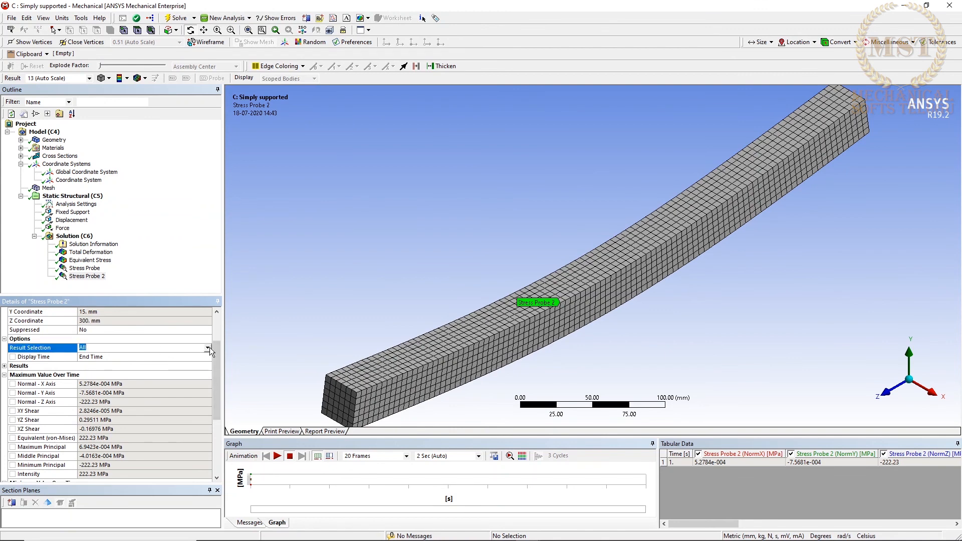
{"action": "left_click", "coordinate": [209, 347]}
{"action": "scroll", "coordinate": [210, 387], "scroll_direction": "down", "scroll_amount": 1}
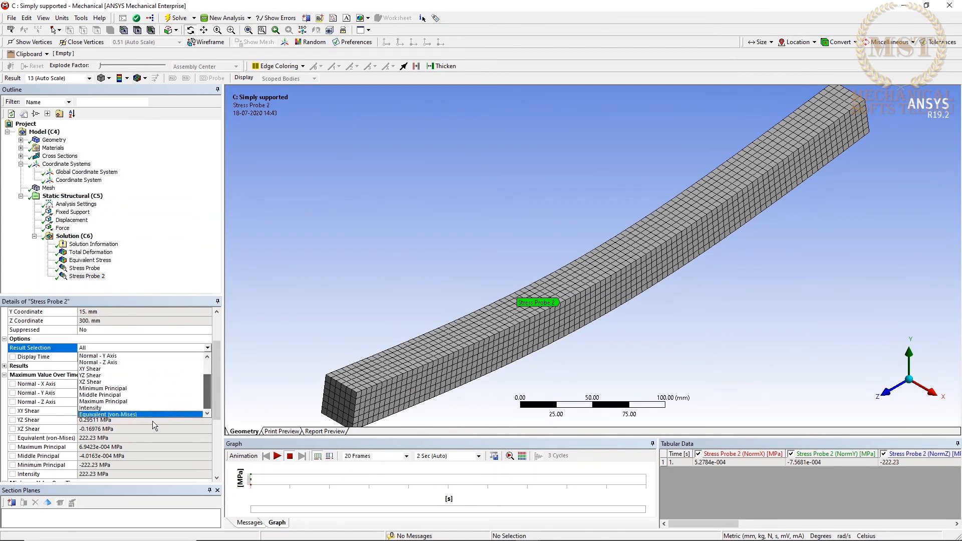
{"action": "left_click", "coordinate": [146, 415]}
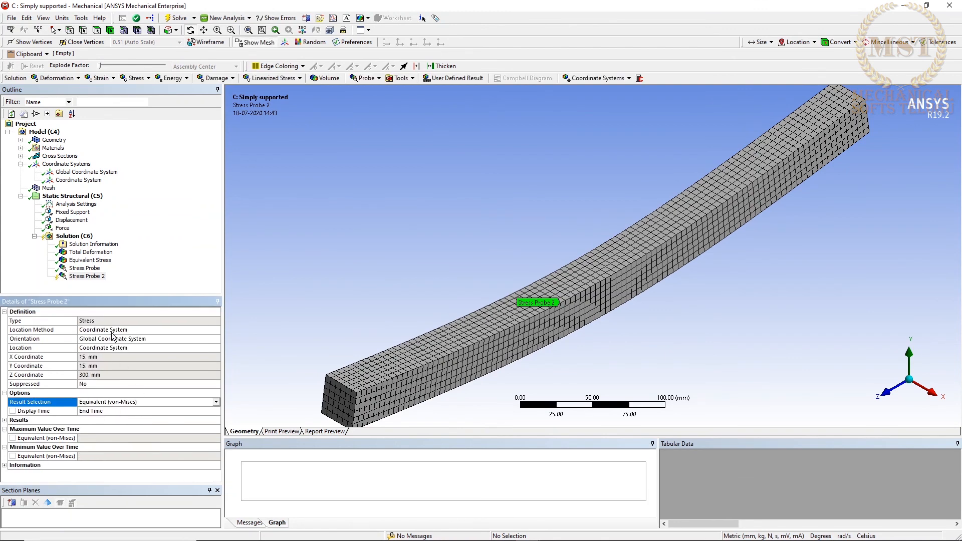
{"action": "right_click", "coordinate": [88, 278]}
{"action": "left_click", "coordinate": [100, 299]}
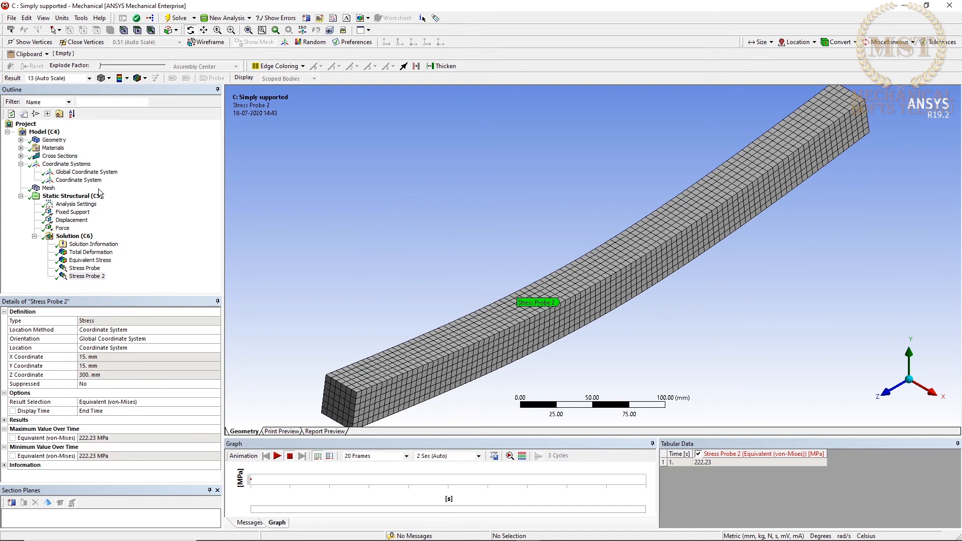
Insert another coordinate system and set its origin to the top-edge mesh node at (15, 15, 75) mm.
{"action": "right_click", "coordinate": [64, 165]}
{"action": "mouse_move", "coordinate": [93, 172]}
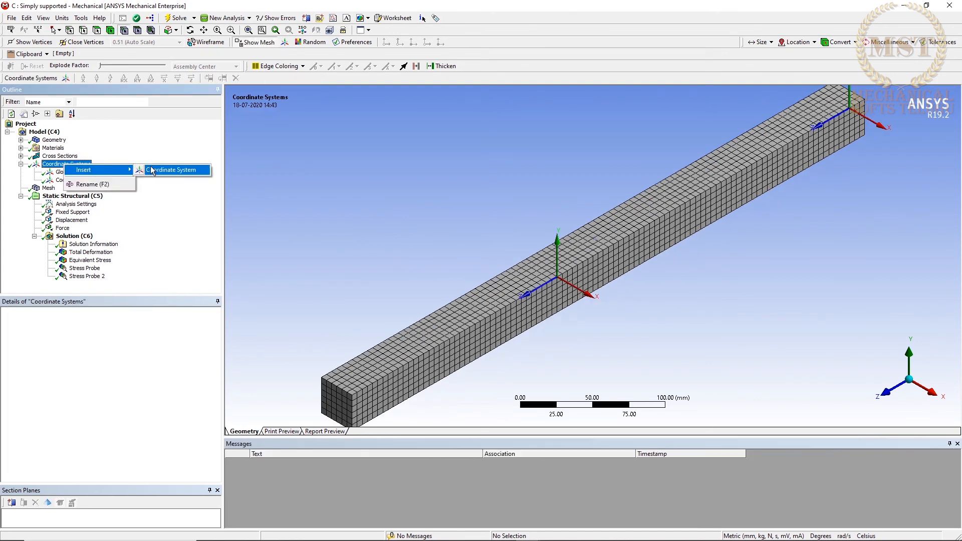
{"action": "left_click", "coordinate": [165, 170]}
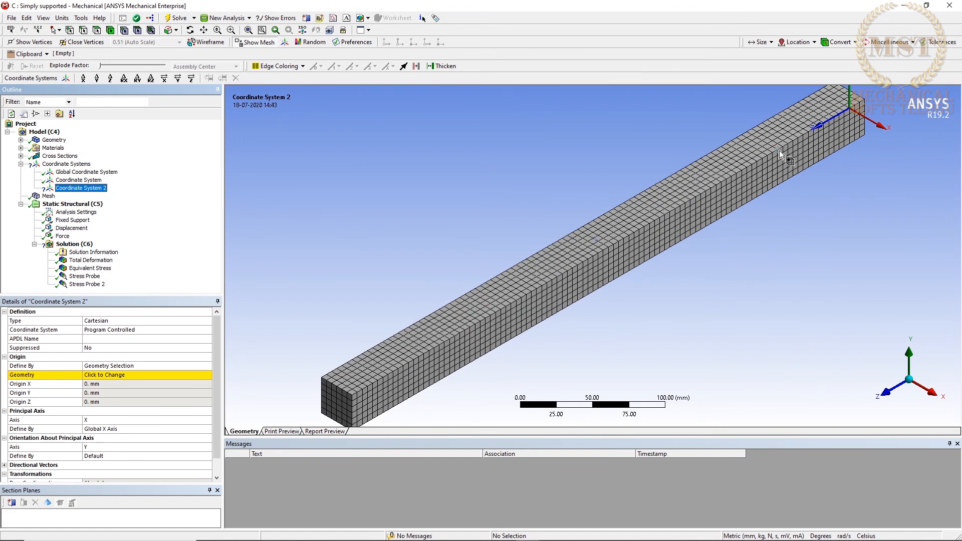
{"action": "scroll", "coordinate": [772, 161], "scroll_direction": "up", "scroll_amount": 10}
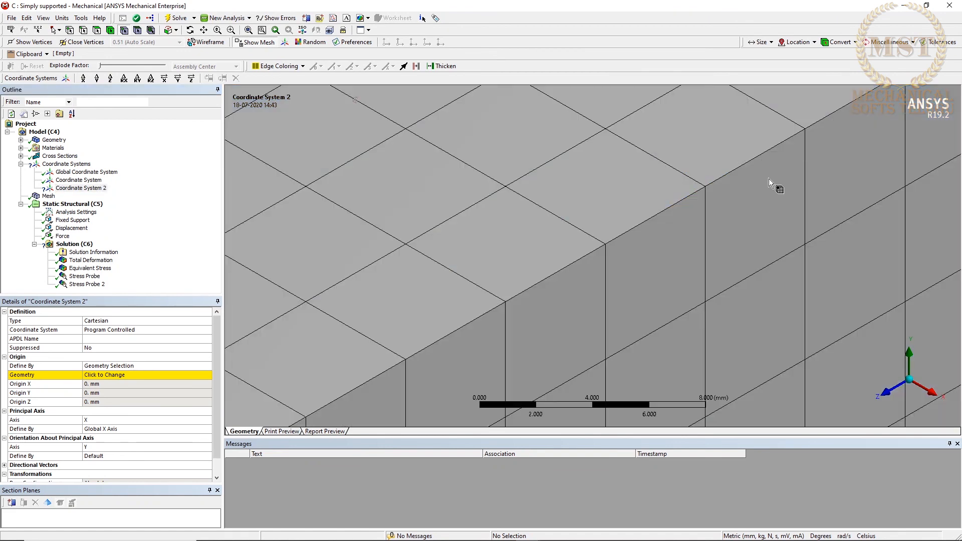
{"action": "left_click", "coordinate": [702, 187]}
{"action": "scroll", "coordinate": [697, 213], "scroll_direction": "down", "scroll_amount": 10}
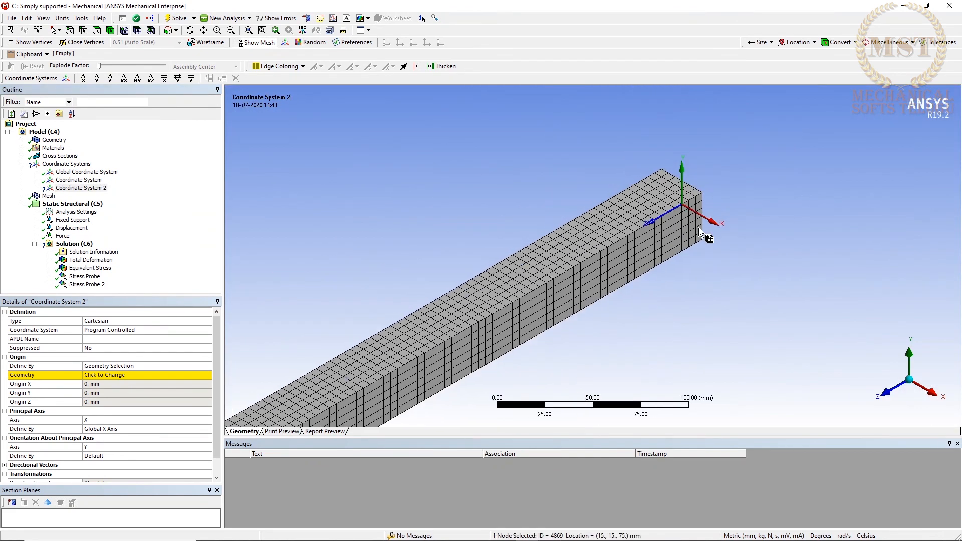
{"action": "left_click", "coordinate": [109, 375]}
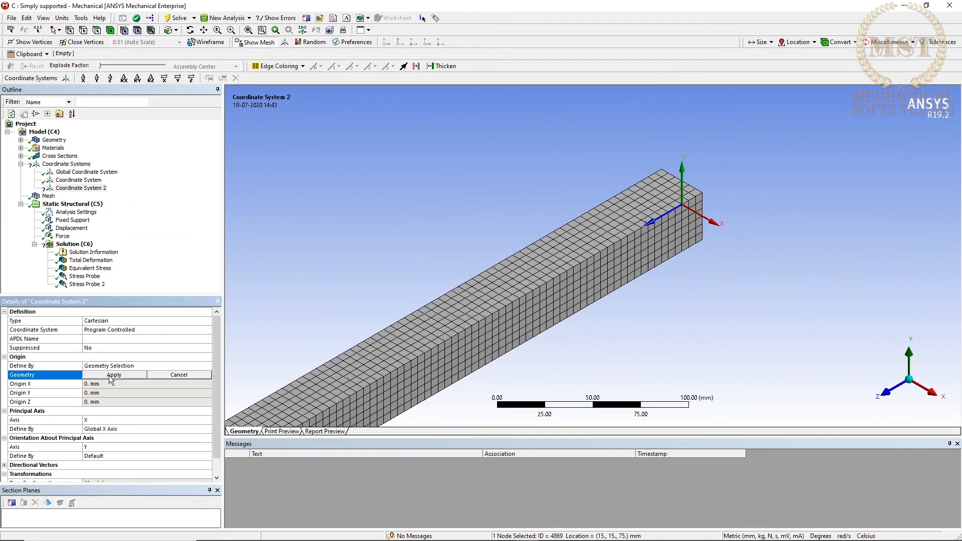
{"action": "left_click", "coordinate": [109, 375]}
Insert a third stress probe under the Solution.
{"action": "left_click", "coordinate": [74, 244]}
{"action": "right_click", "coordinate": [75, 244]}
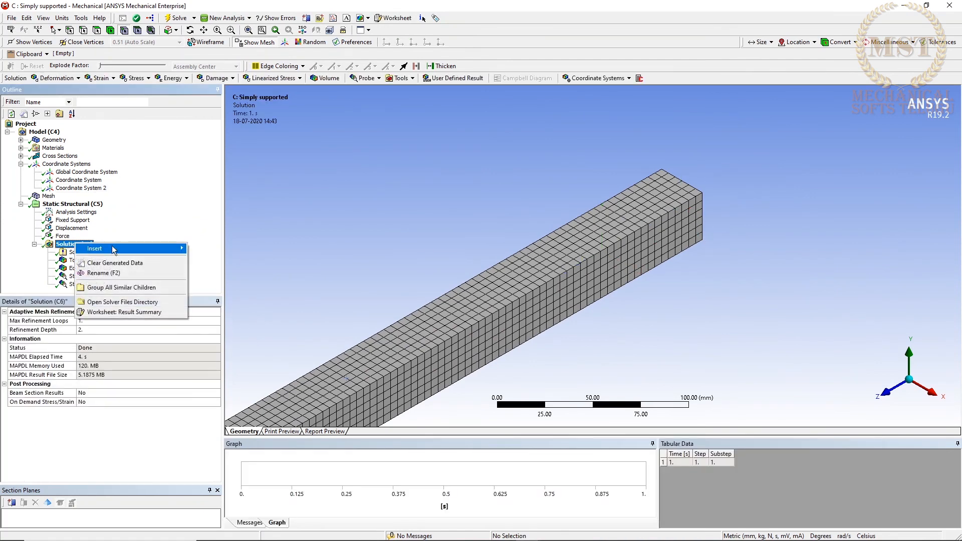
{"action": "mouse_move", "coordinate": [165, 249]}
{"action": "mouse_move", "coordinate": [263, 376]}
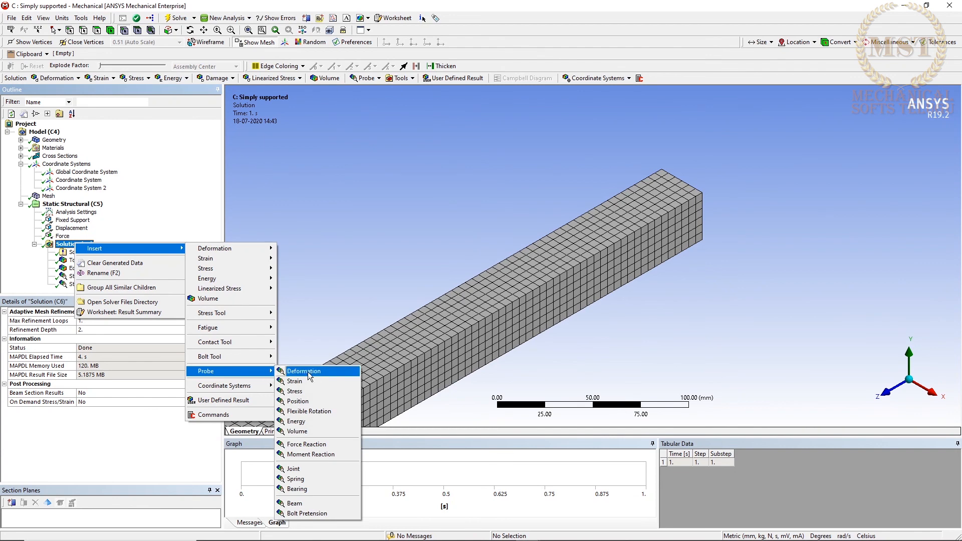
{"action": "left_click", "coordinate": [309, 391]}
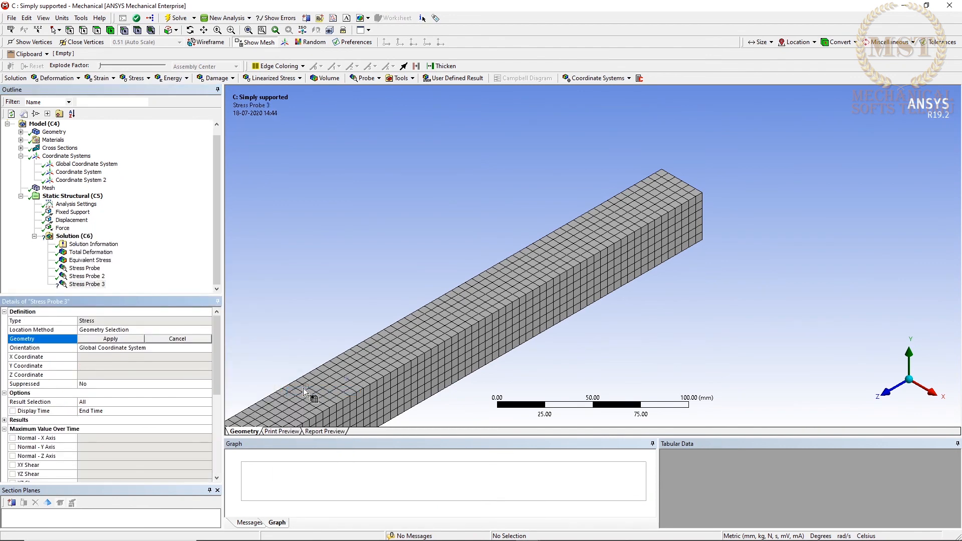
Set the third stress probe's location method to Coordinate System and its location to Coordinate System 2.
{"action": "double_click", "coordinate": [130, 332]}
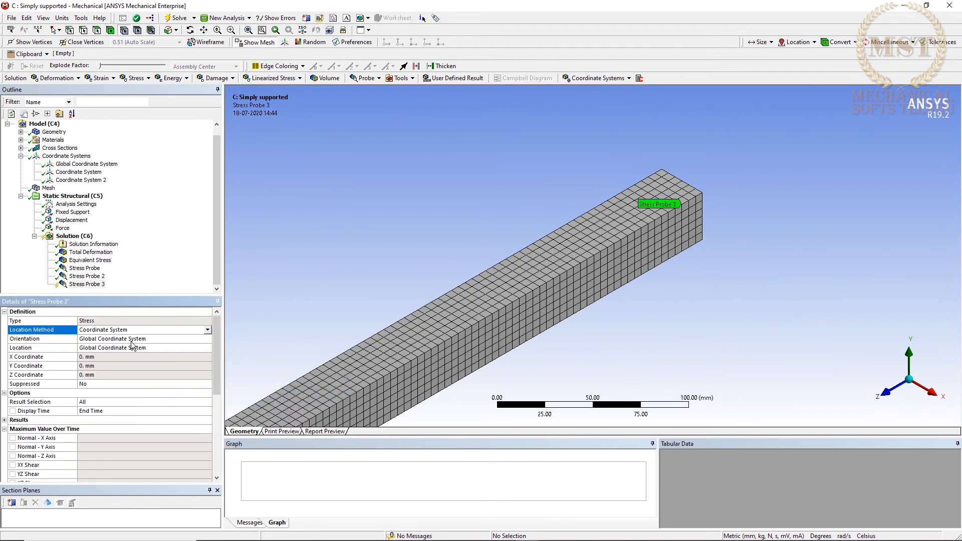
{"action": "left_click", "coordinate": [169, 349]}
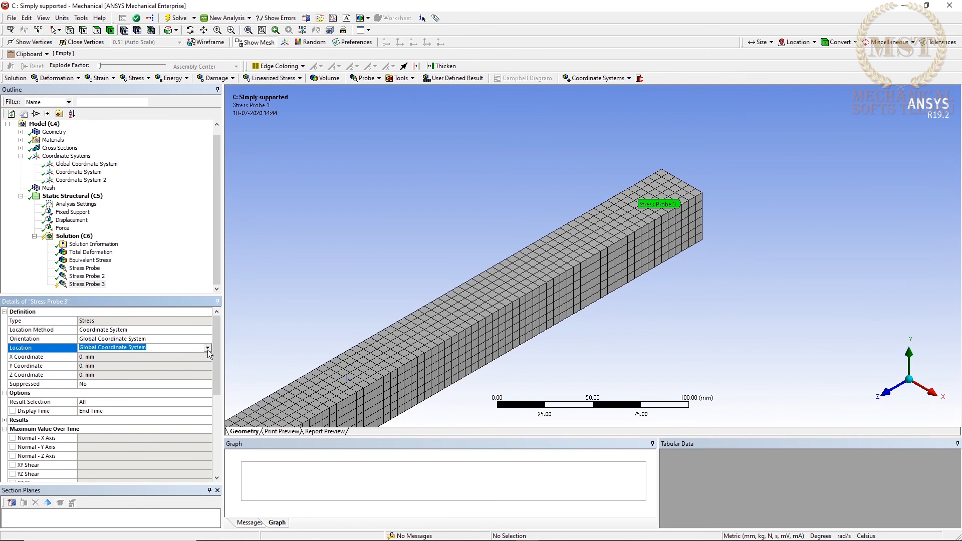
{"action": "left_click", "coordinate": [207, 350]}
{"action": "left_click", "coordinate": [171, 366]}
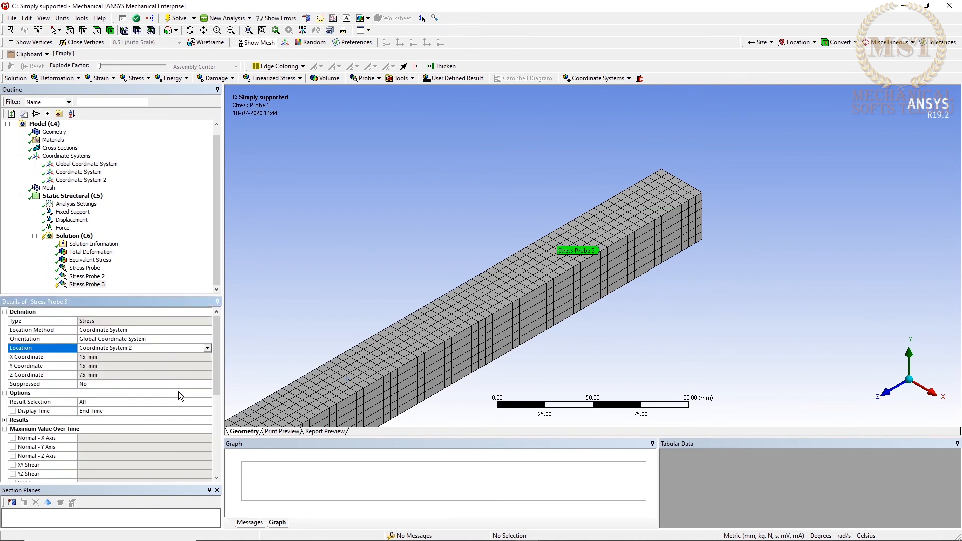
Set the third stress probe's result selection to Equivalent (von-Mises) and evaluate all results.
{"action": "left_click", "coordinate": [200, 401]}
{"action": "left_click", "coordinate": [208, 402]}
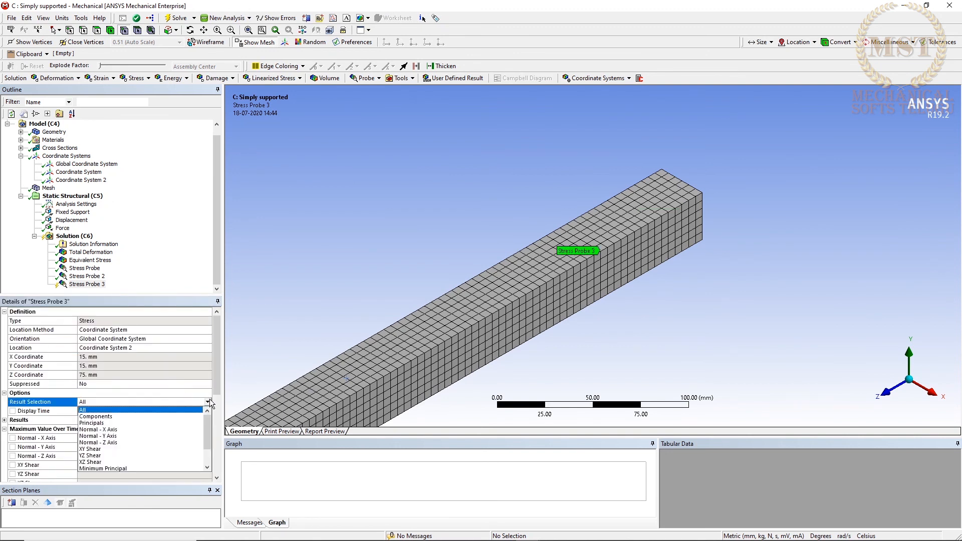
{"action": "left_click_drag", "start_coordinate": [209, 420], "coordinate": [209, 456]}
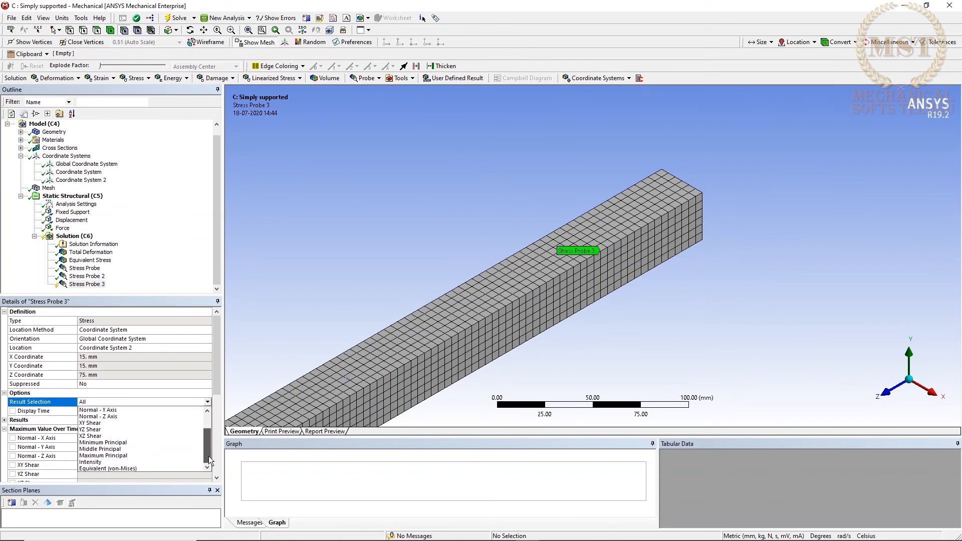
{"action": "left_click", "coordinate": [134, 468]}
{"action": "right_click", "coordinate": [94, 284]}
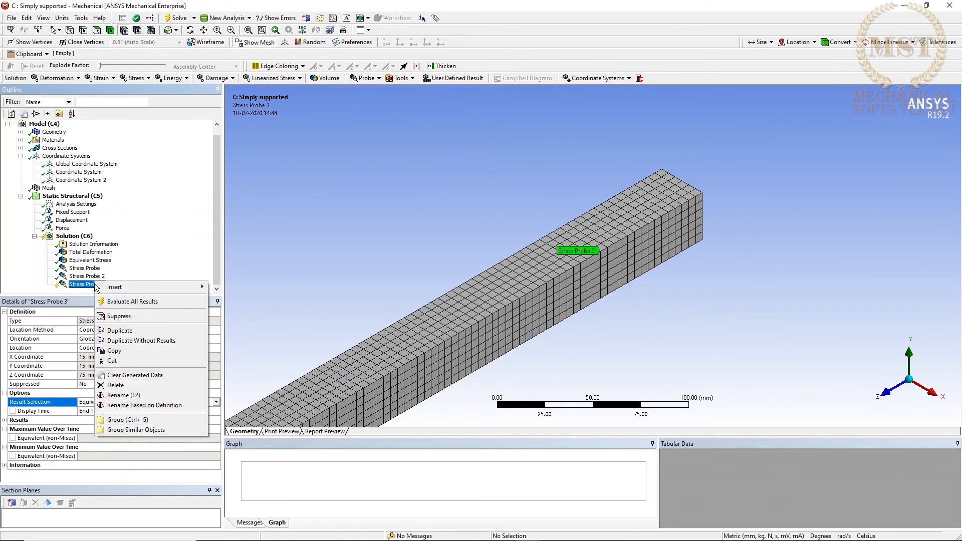
{"action": "left_click", "coordinate": [113, 302]}
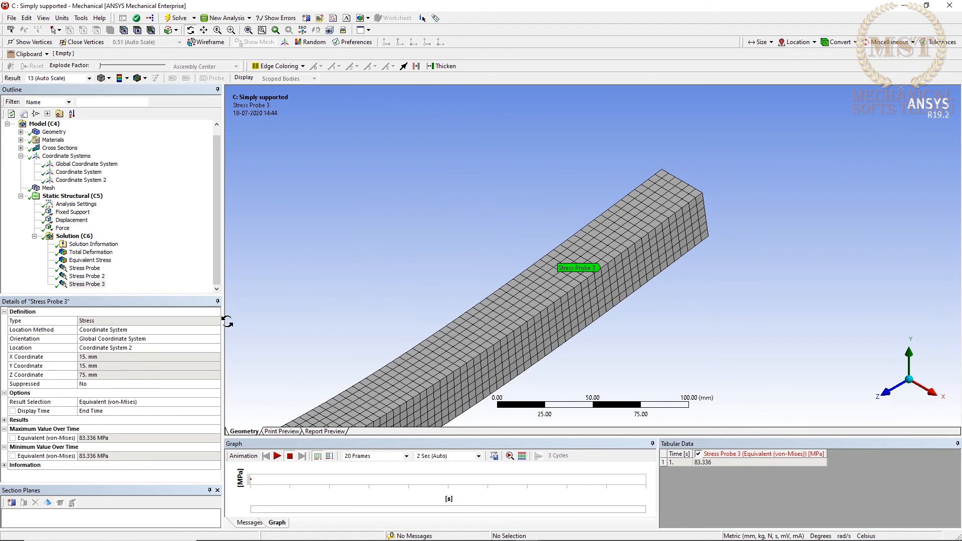
Review the three stress probes one after another to compare their locations and equivalent stresses on the whole beam.
{"action": "left_click", "coordinate": [769, 228]}
{"action": "scroll", "coordinate": [508, 231], "scroll_direction": "down", "scroll_amount": 3}
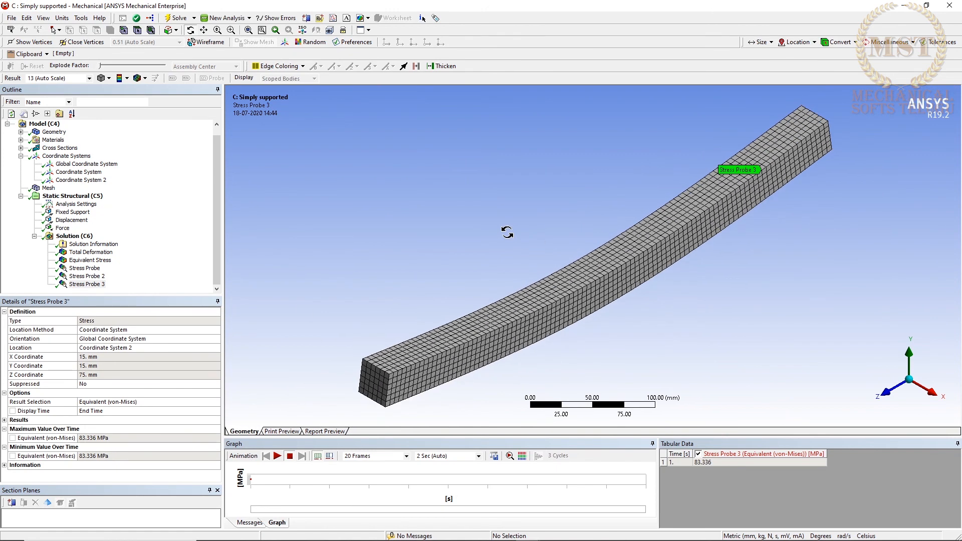
{"action": "left_click", "coordinate": [85, 268]}
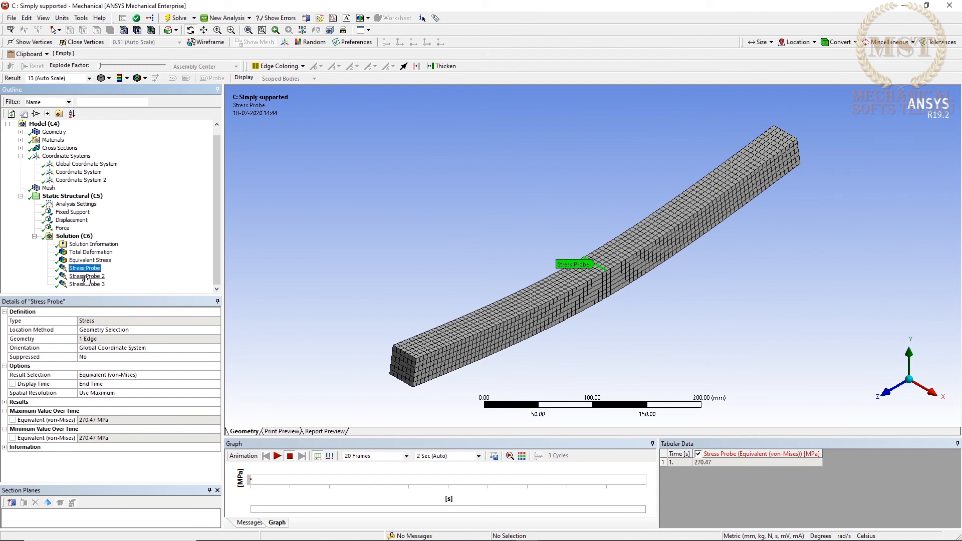
{"action": "left_click", "coordinate": [85, 277]}
{"action": "left_click", "coordinate": [94, 284]}
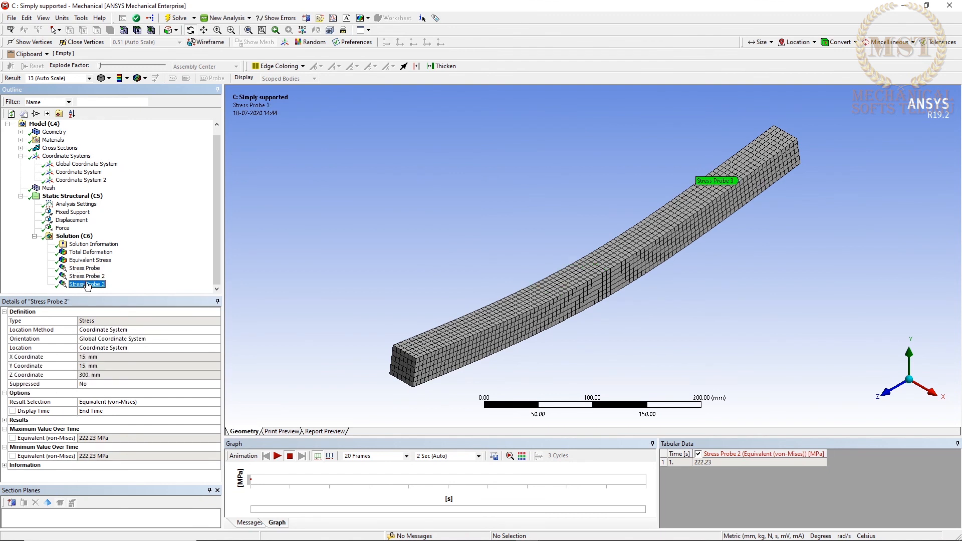